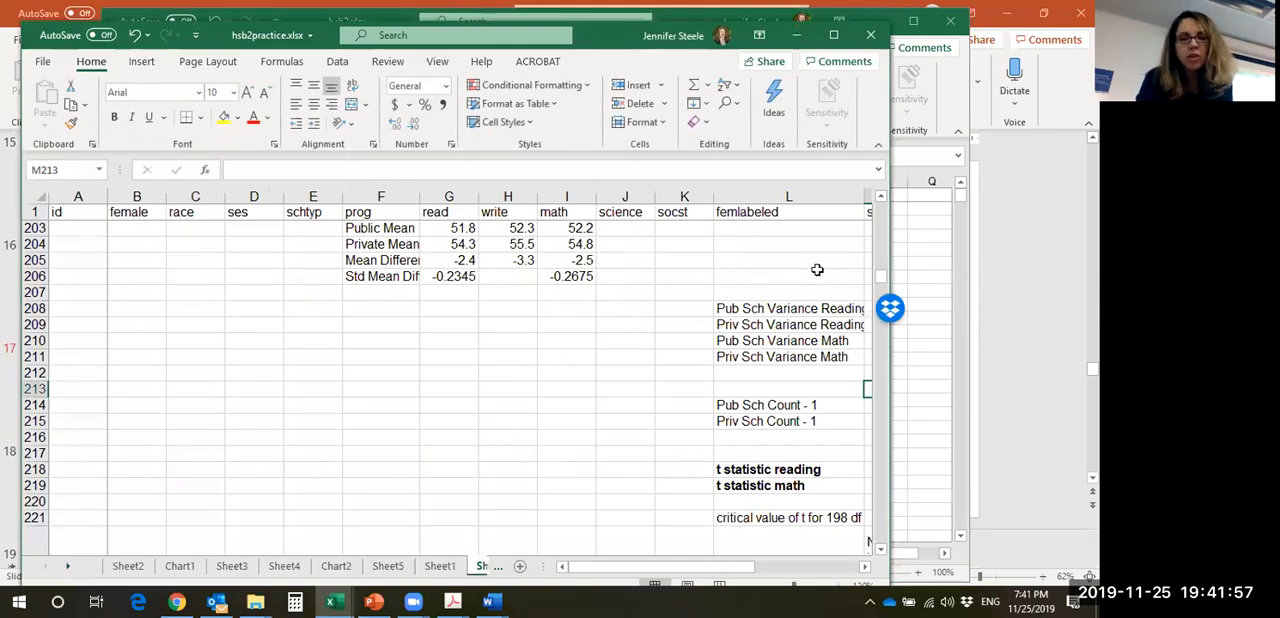
- Widen the hsb2practice.xlsx window so that columns M and N can be seen alongside the score columns
left_click_drag(893, 267, 976, 212)
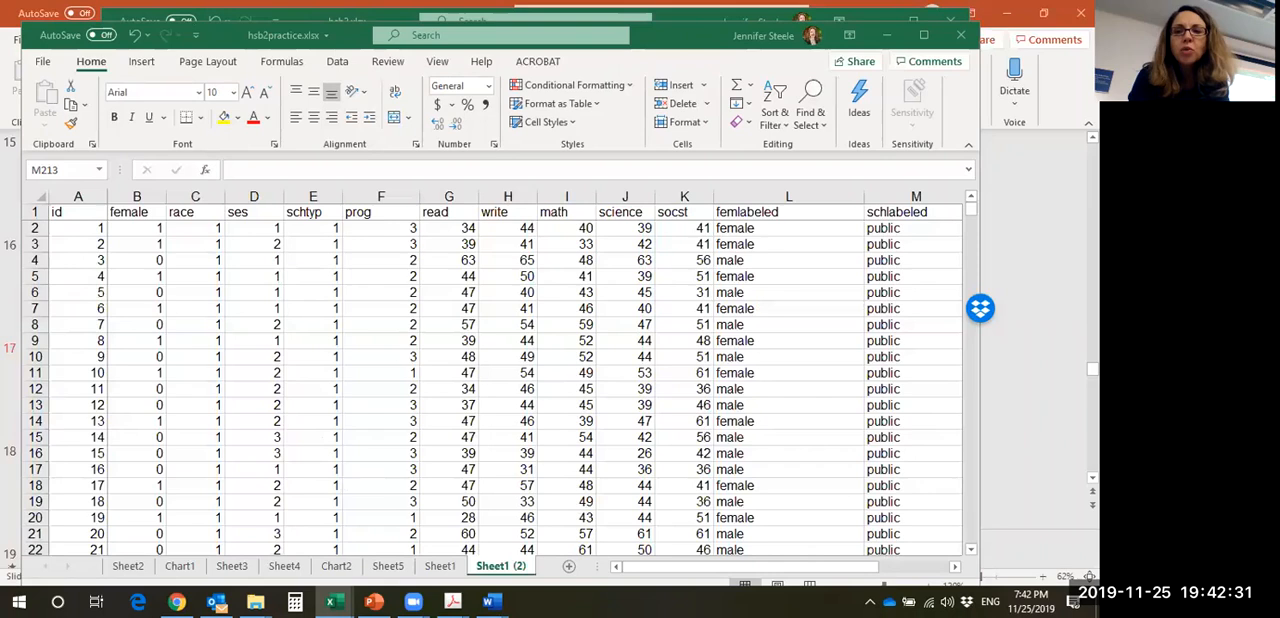
left_click(971, 213)
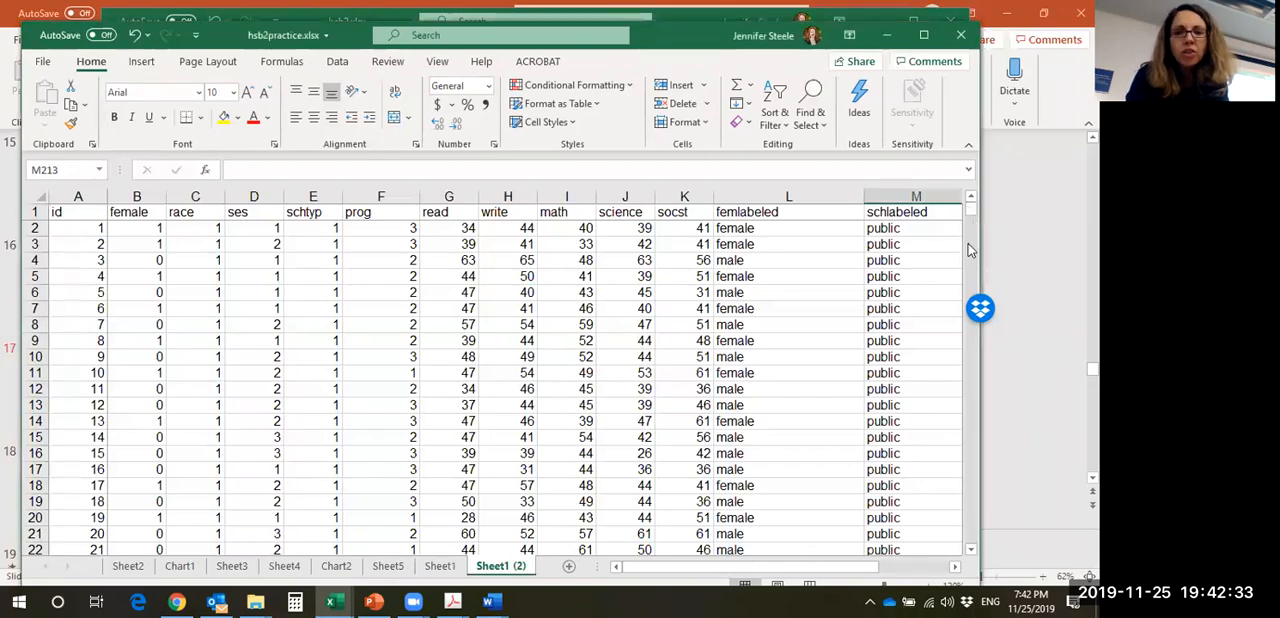
left_click_drag(974, 214, 967, 279)
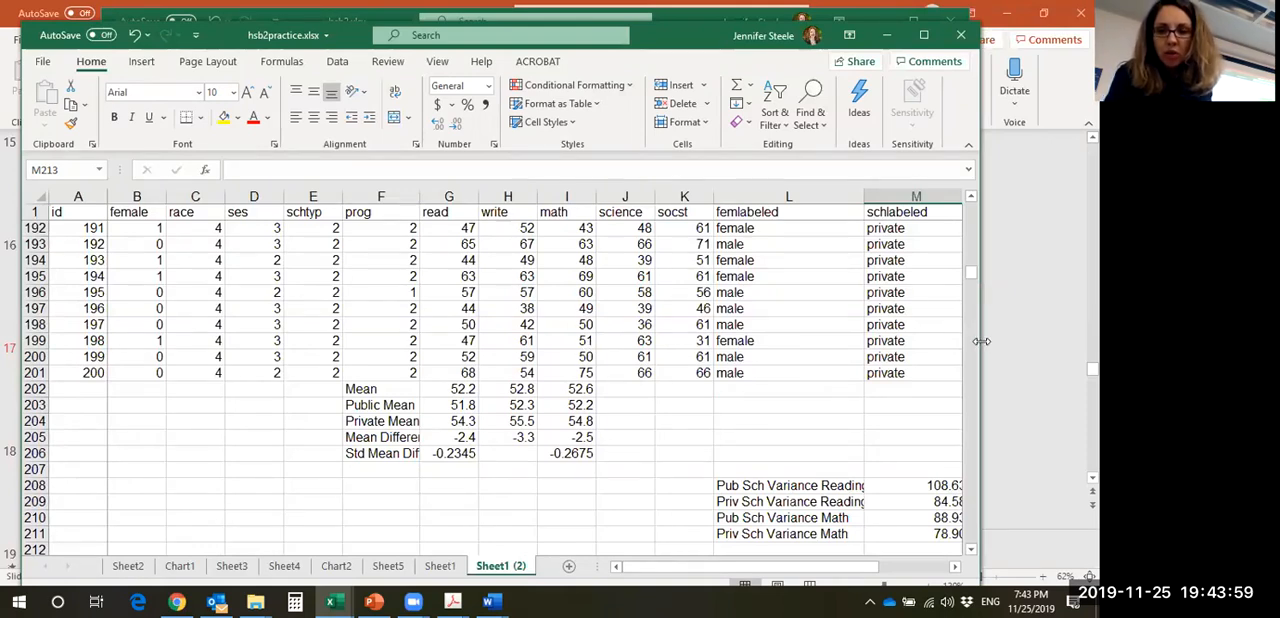
left_click_drag(981, 341, 1050, 341)
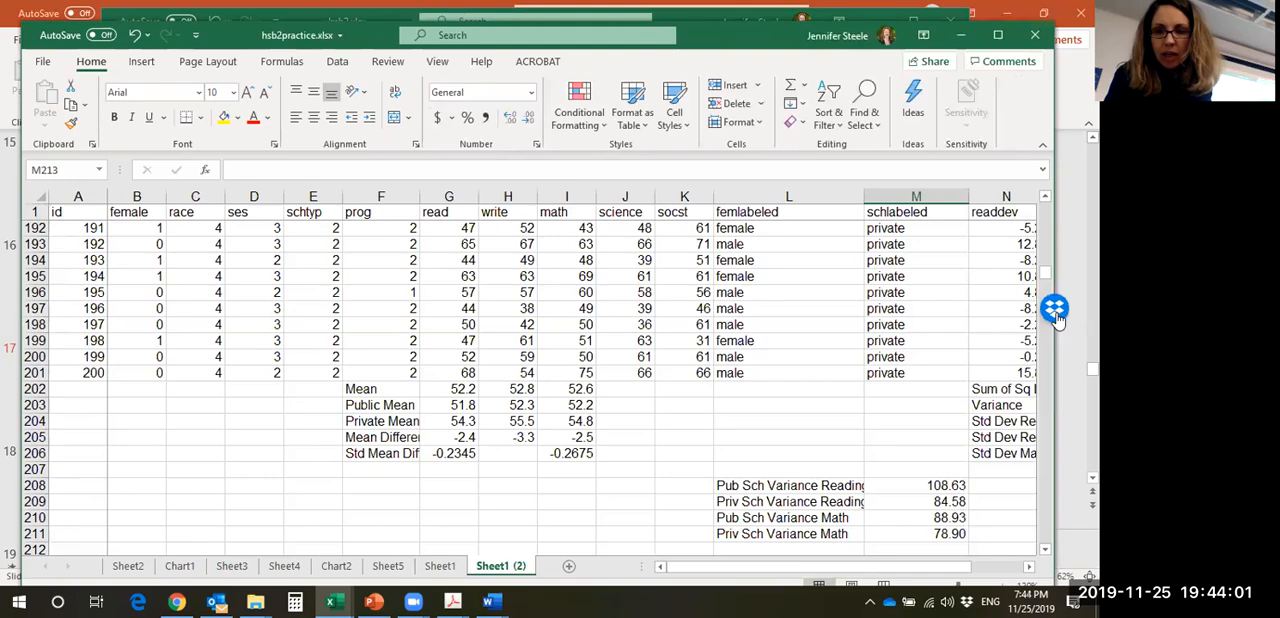
- Clear the contents of cells L208:M222, removing the existing variance, count and t statistic entries
left_click_drag(1045, 277, 1035, 294)
left_click_drag(793, 322, 918, 447)
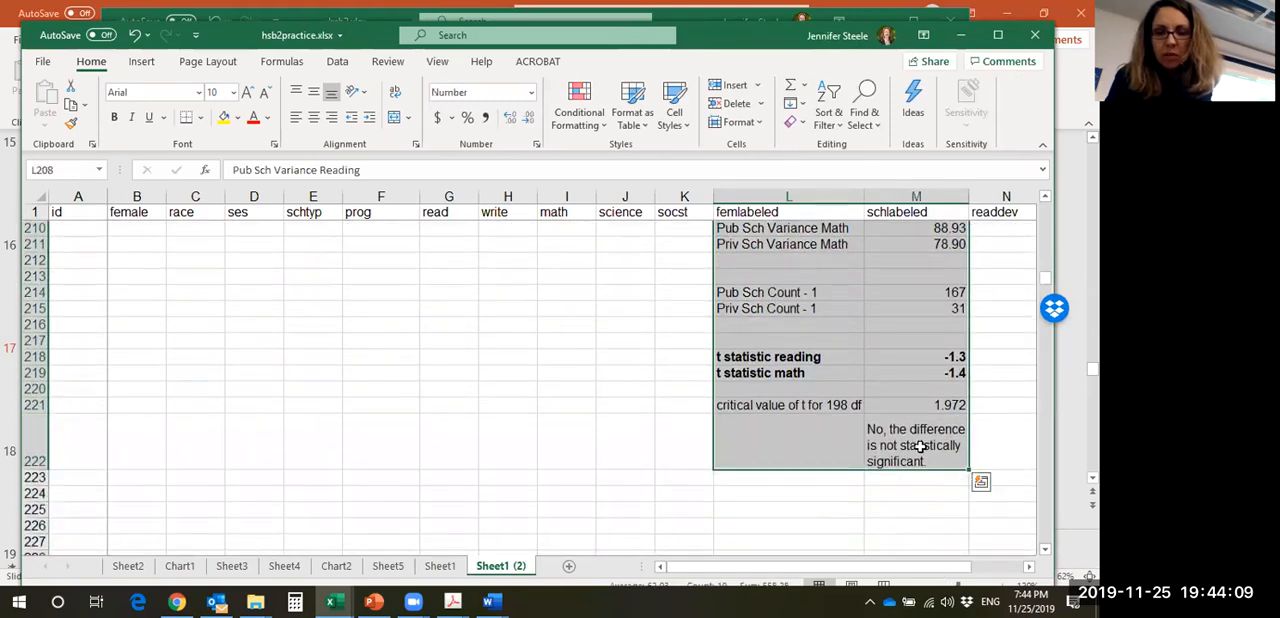
right_click(918, 447)
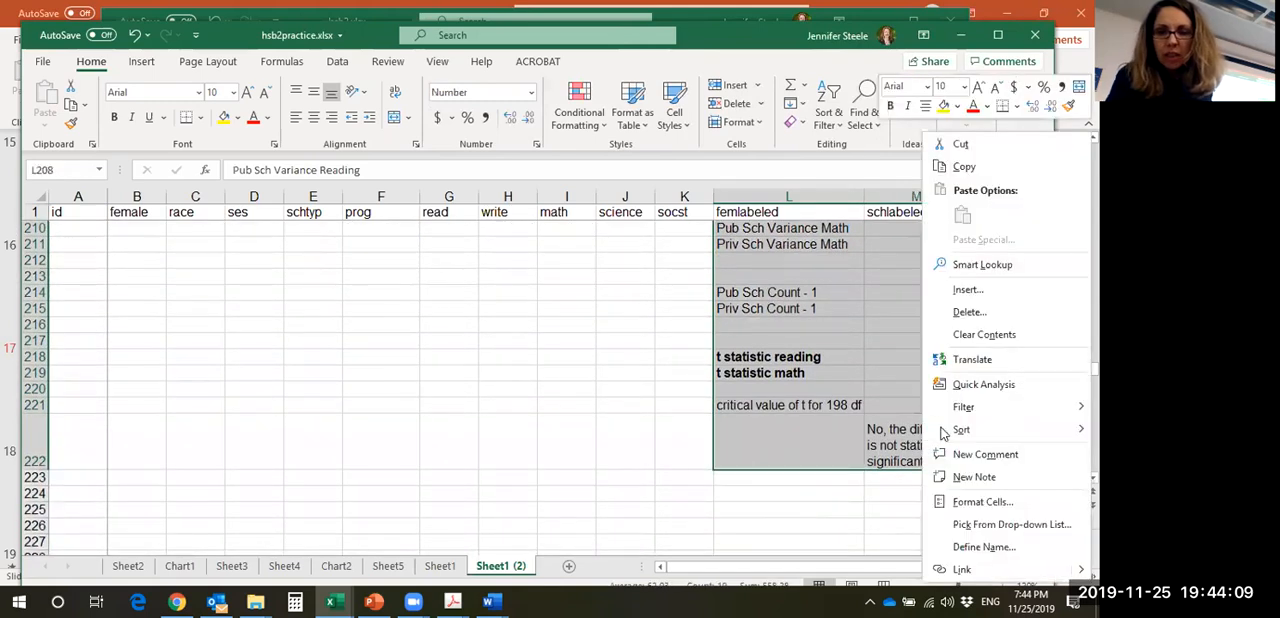
left_click(988, 338)
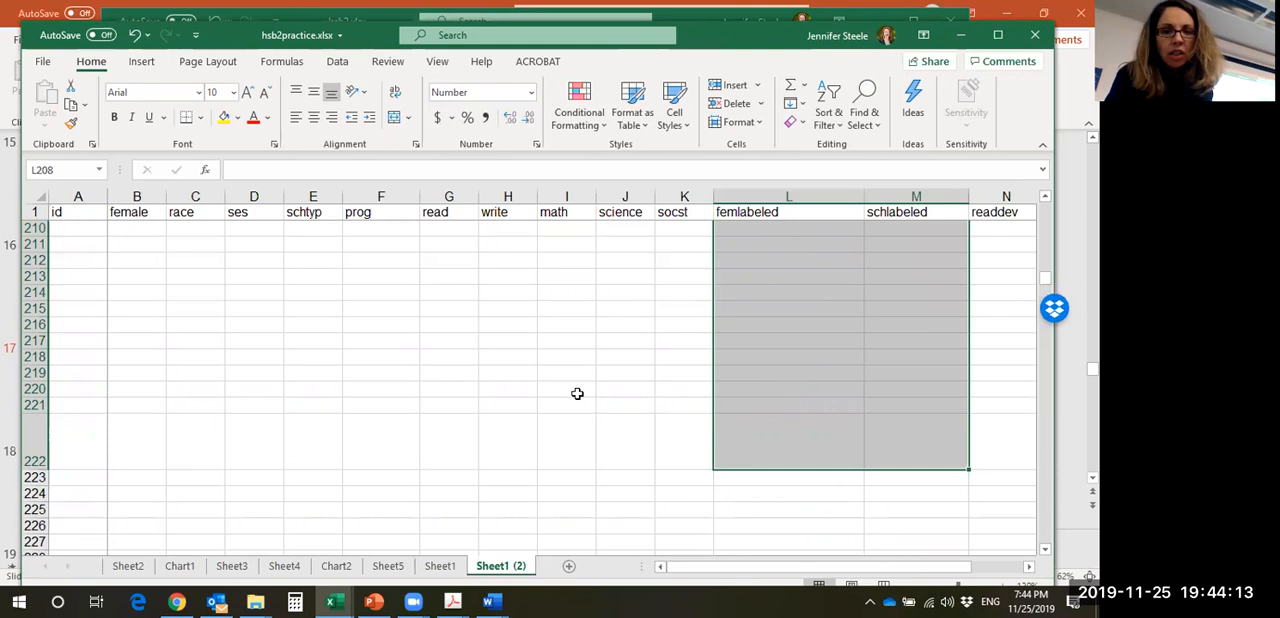
- Switch to class_13_excel_2020.pdf in Acrobat and find the item 2 instructions on public and private school reading variances
mouse_move(452, 600)
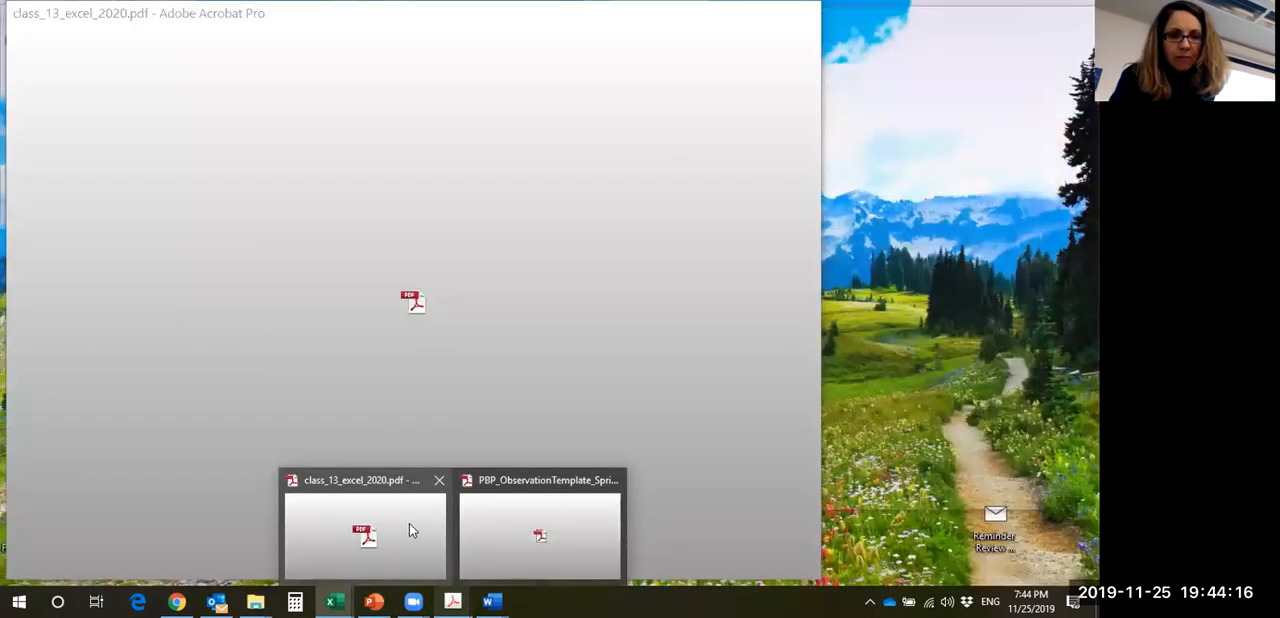
left_click(409, 524)
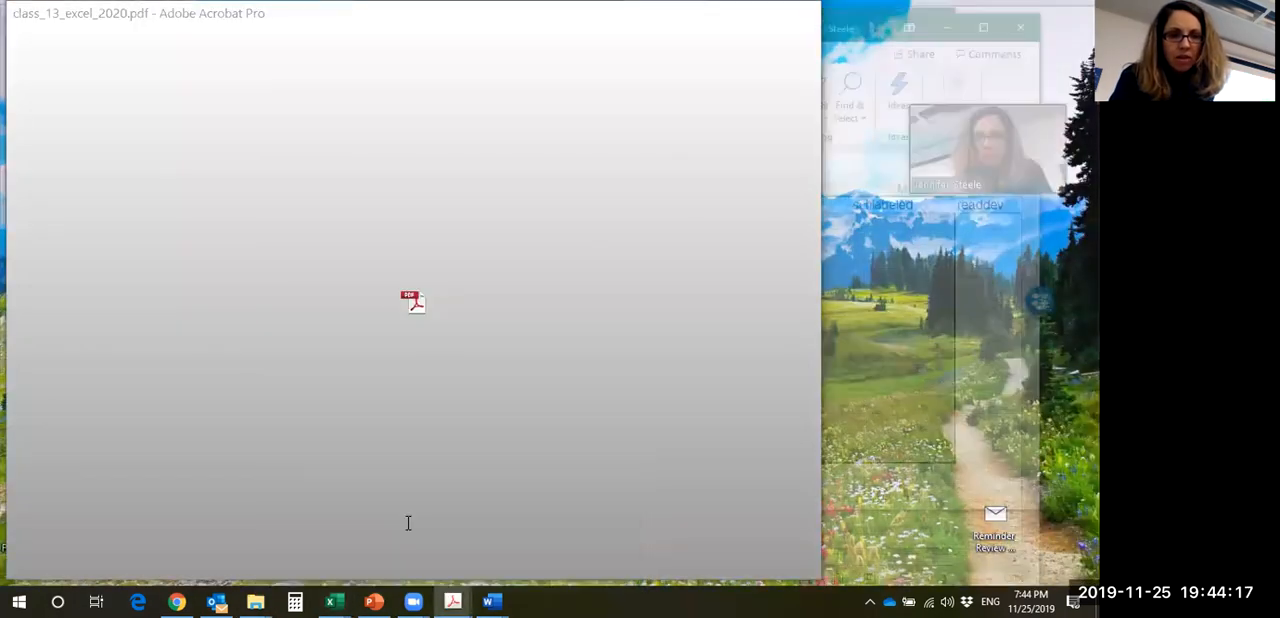
left_click_drag(800, 145, 805, 293)
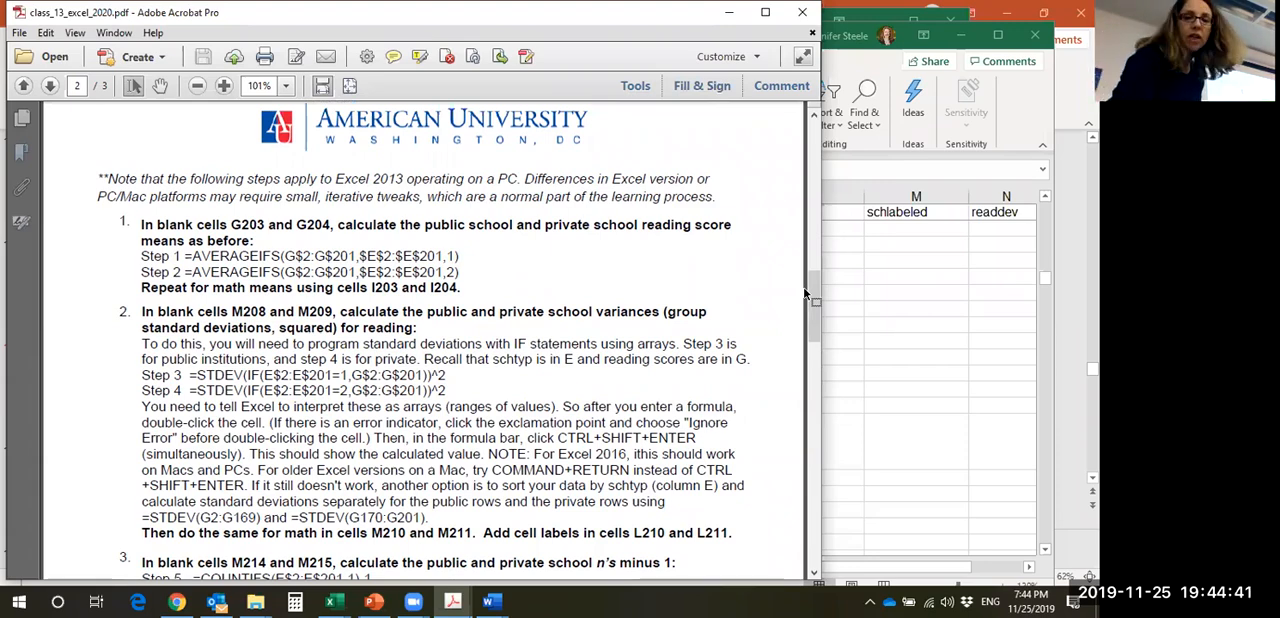
left_click_drag(810, 293, 766, 362)
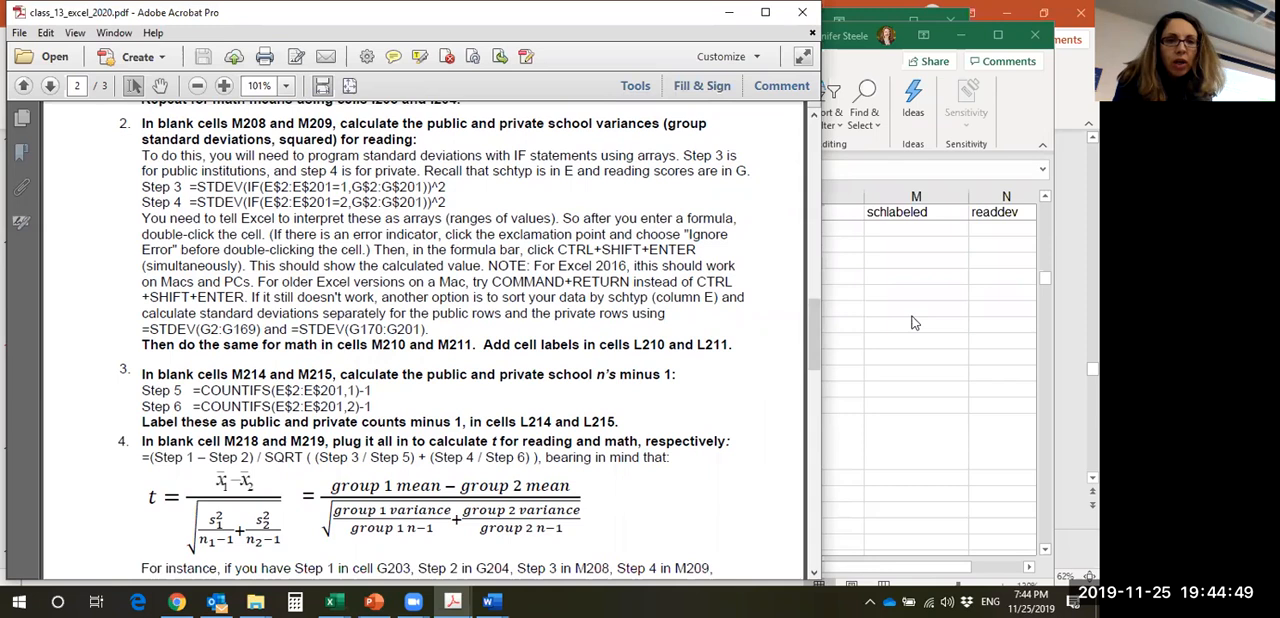
- Copy the Step 3 formula =STDEV(IF(E$2:E$201=1,G$2:G$201))^2 from item 2 of the handout
left_click_drag(432, 187, 216, 187)
left_click(216, 187)
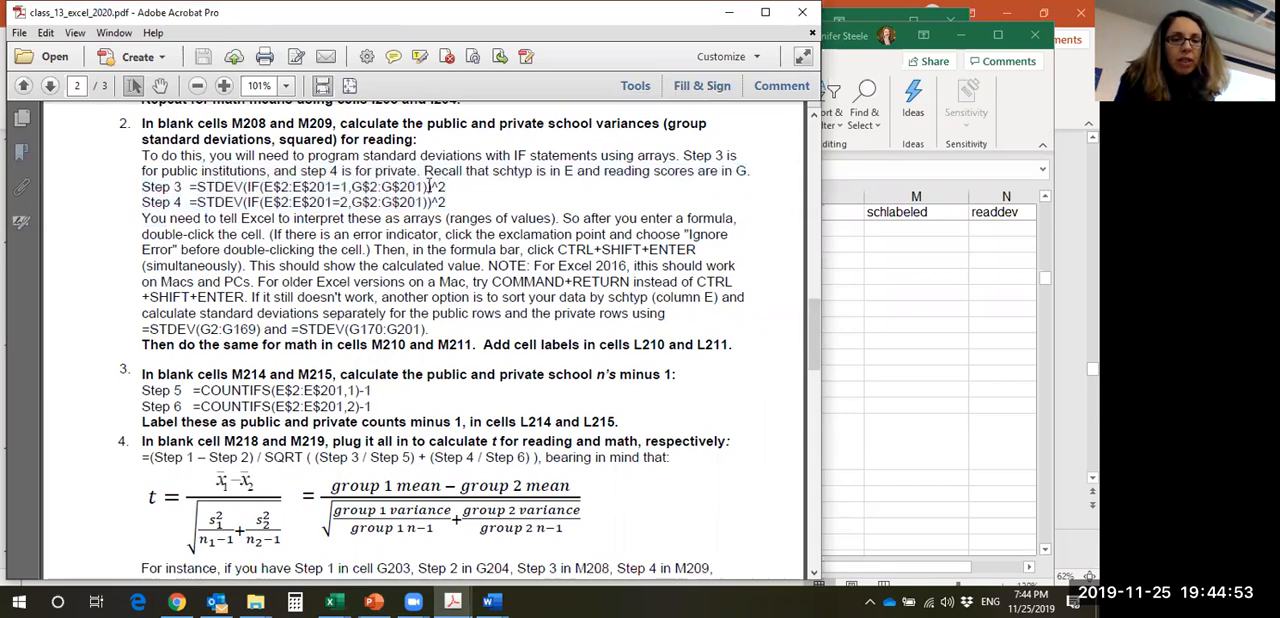
left_click_drag(449, 187, 250, 178)
left_click(226, 191)
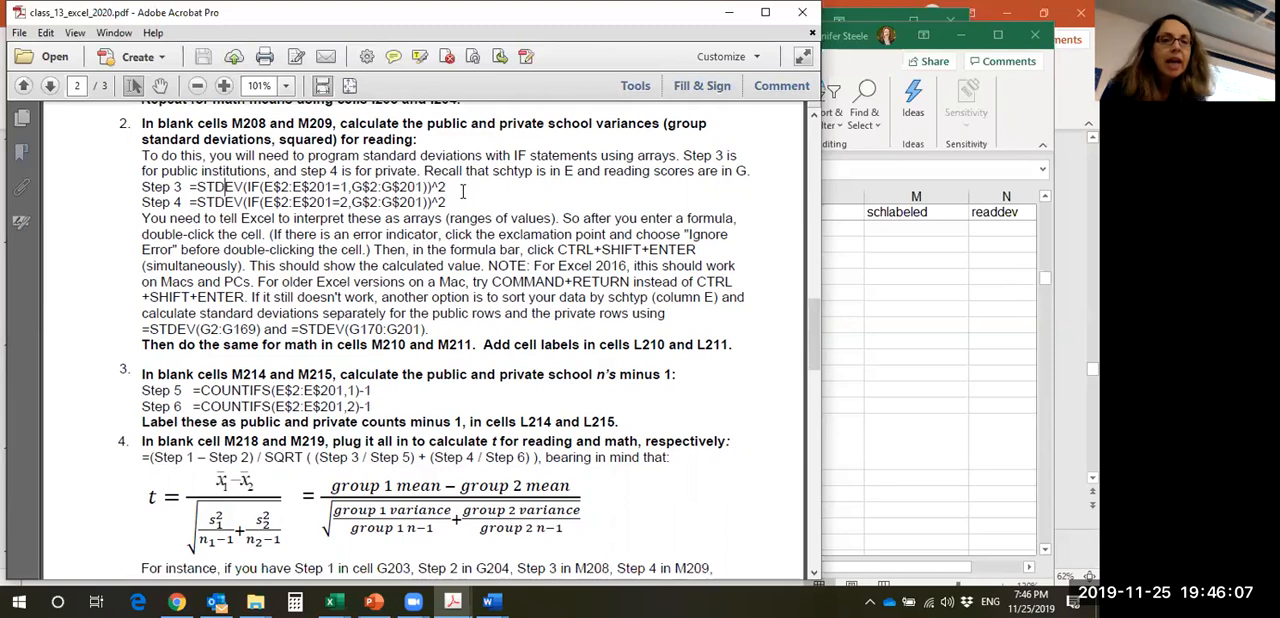
left_click_drag(451, 195, 195, 189)
left_click(397, 193)
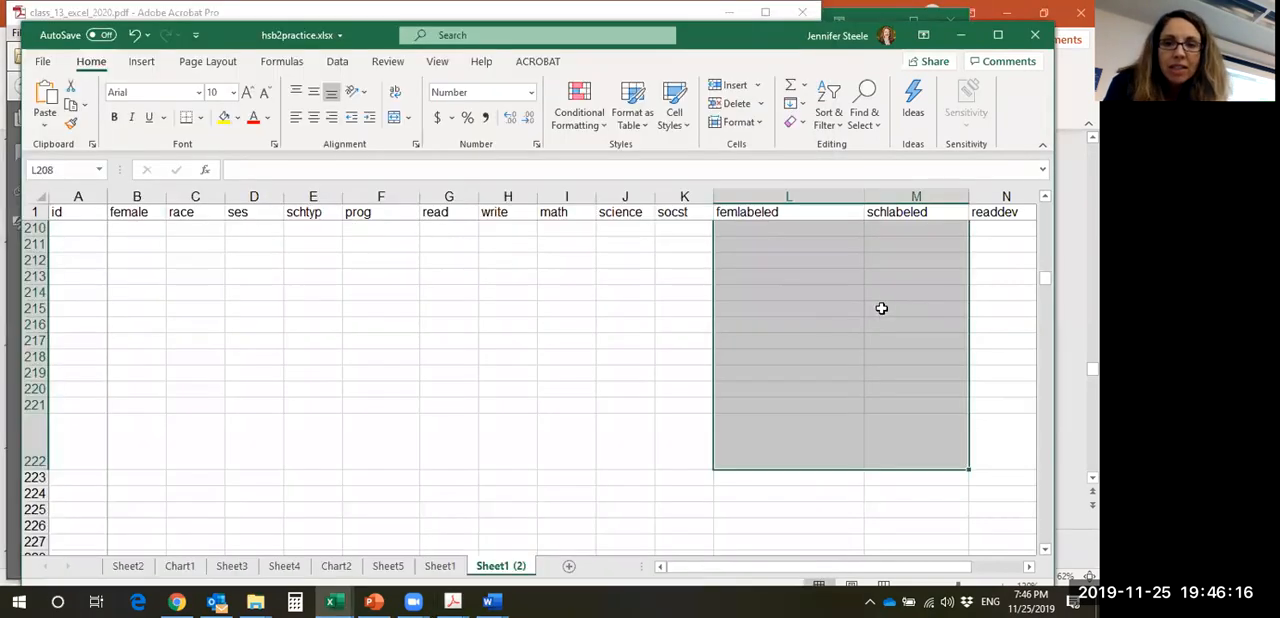
- Switch back to the hsb2practice.xlsx workbook in Excel and paste the copied standard deviation formula into cell M208
left_click(885, 305)
left_click(766, 247)
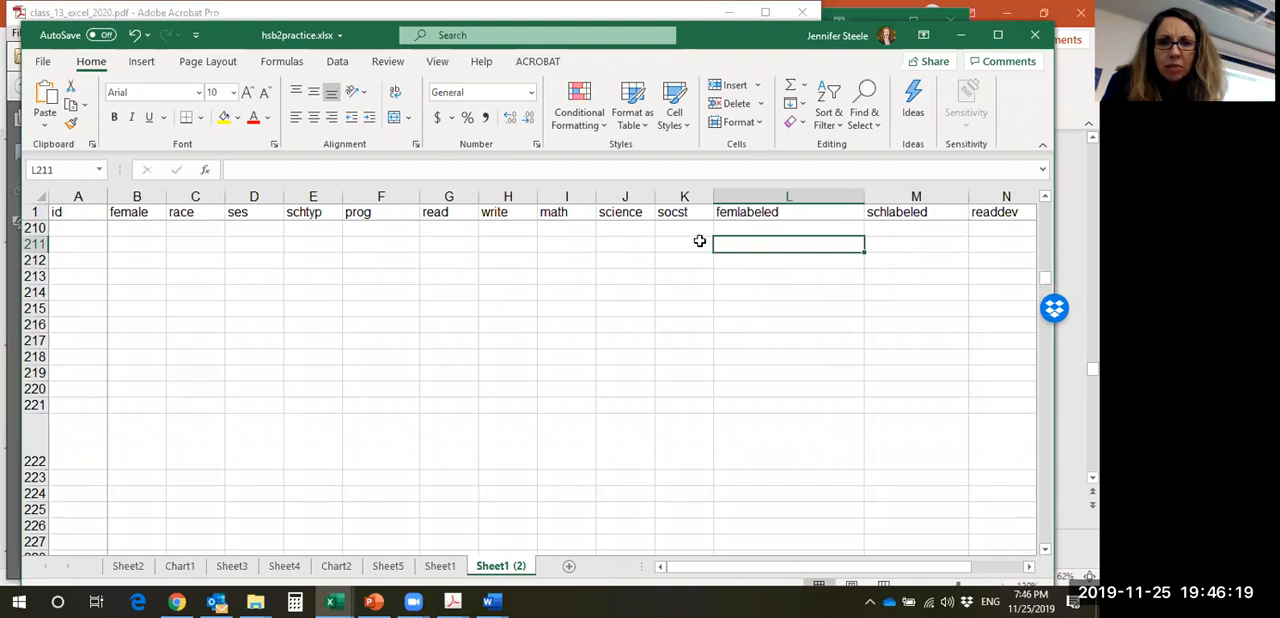
left_click(920, 228)
key("Up")
scroll(920, 227, "up", 1)
key("Up")
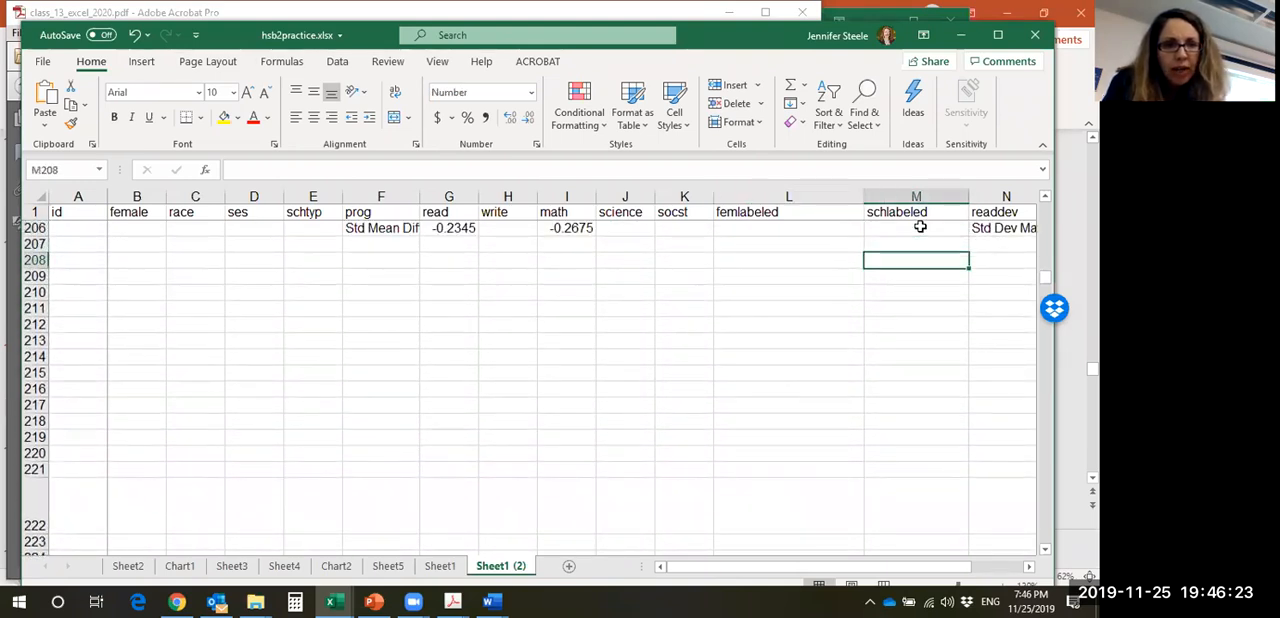
type("=STDEV(IF(E$2:E$201=1,G$2:G$201))^2Step")
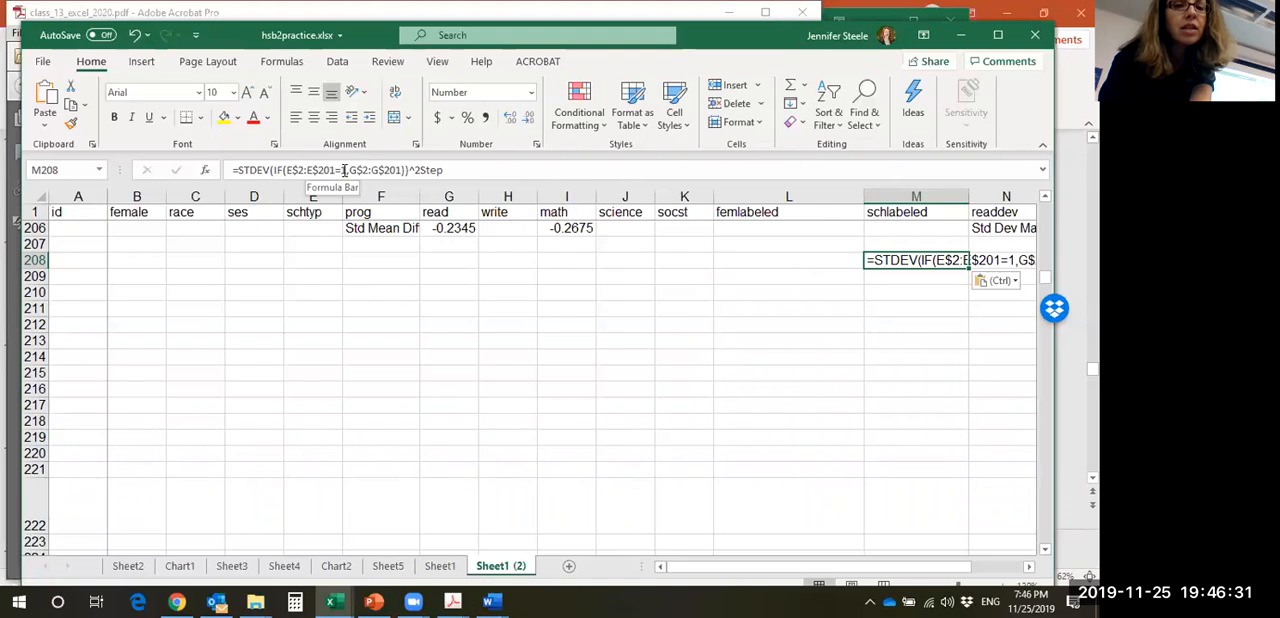
- Remove the stray word "Step" from M208 so its formula reads =STDEV(IF(E$2:E$201=1,G$2:G$201))^2
left_click(441, 172)
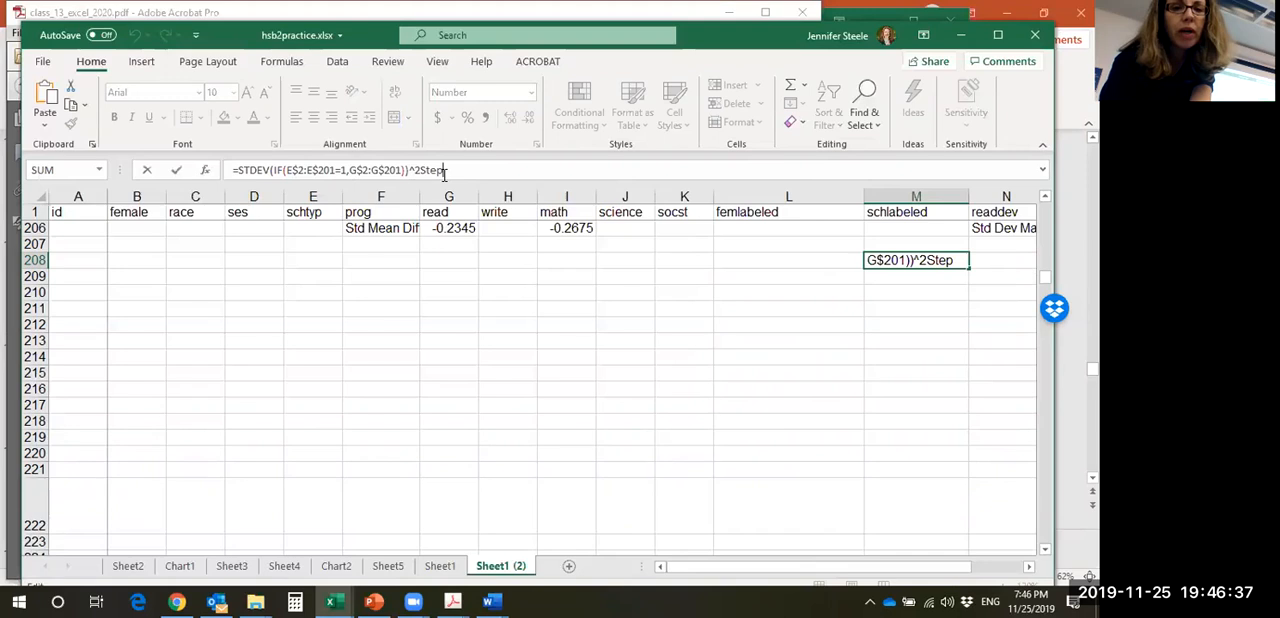
key("BackSpace")
key("BackSpace")
key("BackSpace")
key("BackSpace")
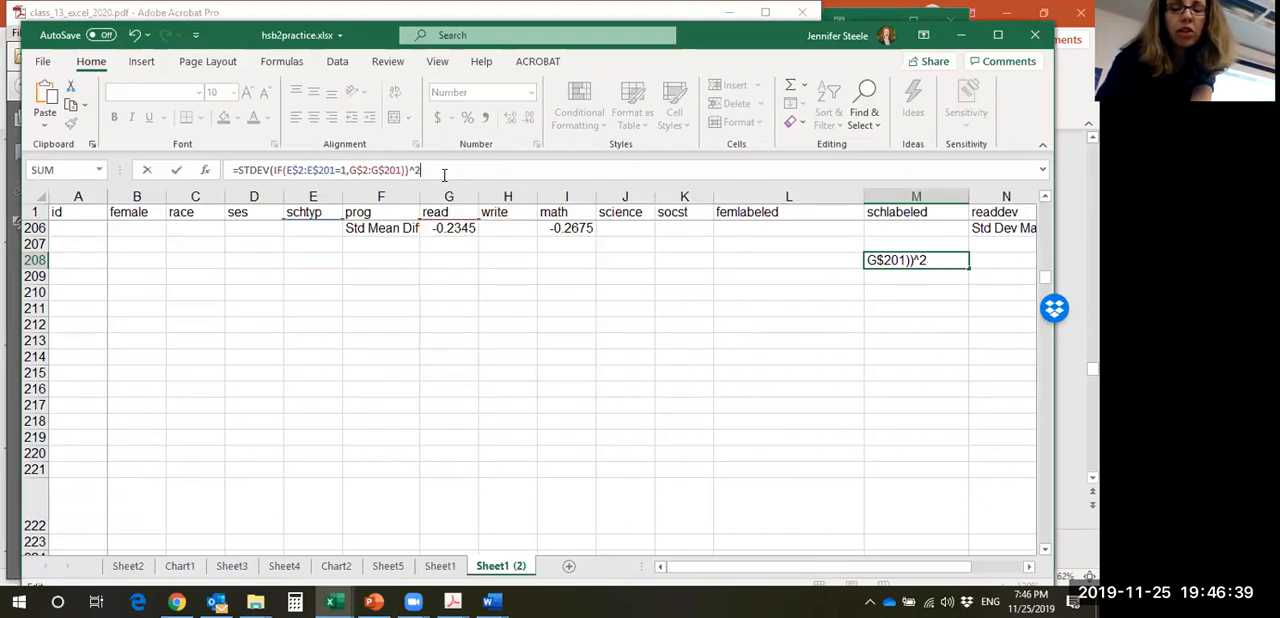
key("Return")
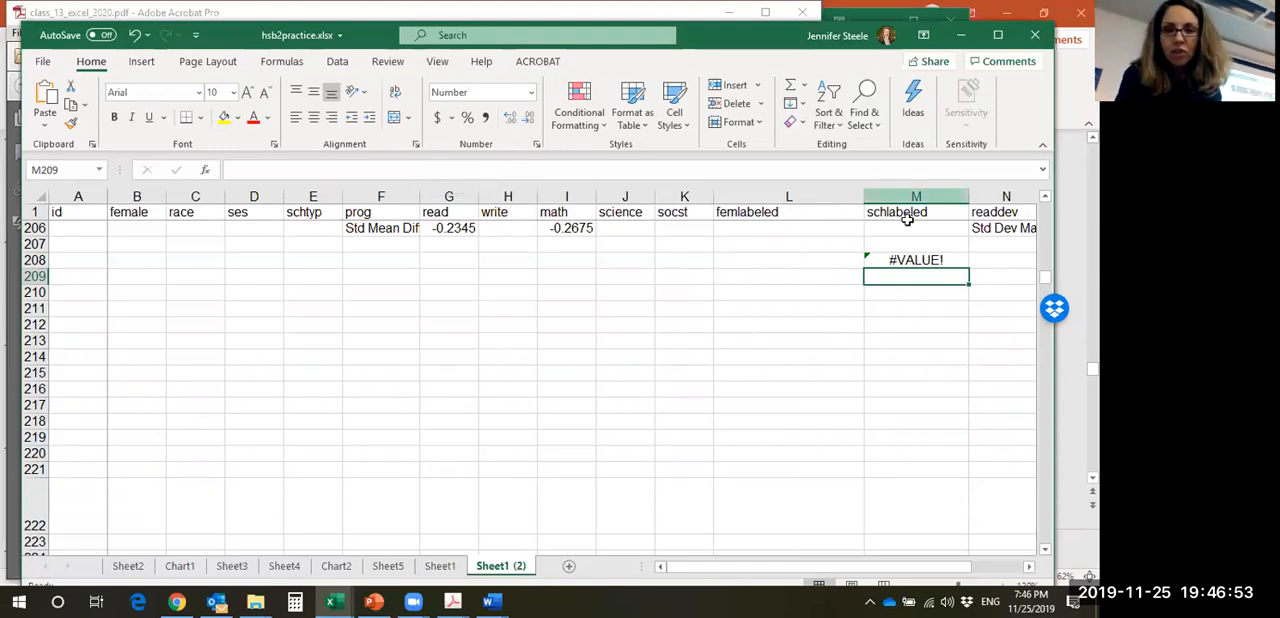
- Re-enter the M208 formula as an array formula, consulting the array-entry instructions in class_13_excel_2020.pdf
left_click(949, 260)
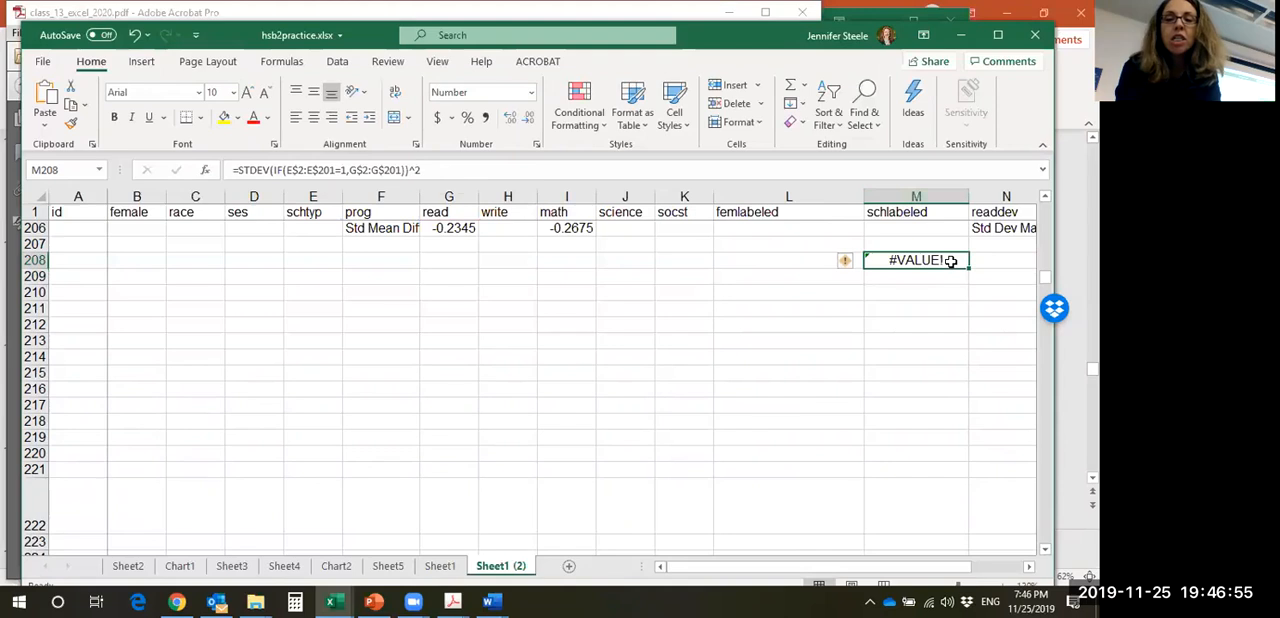
left_click(847, 263)
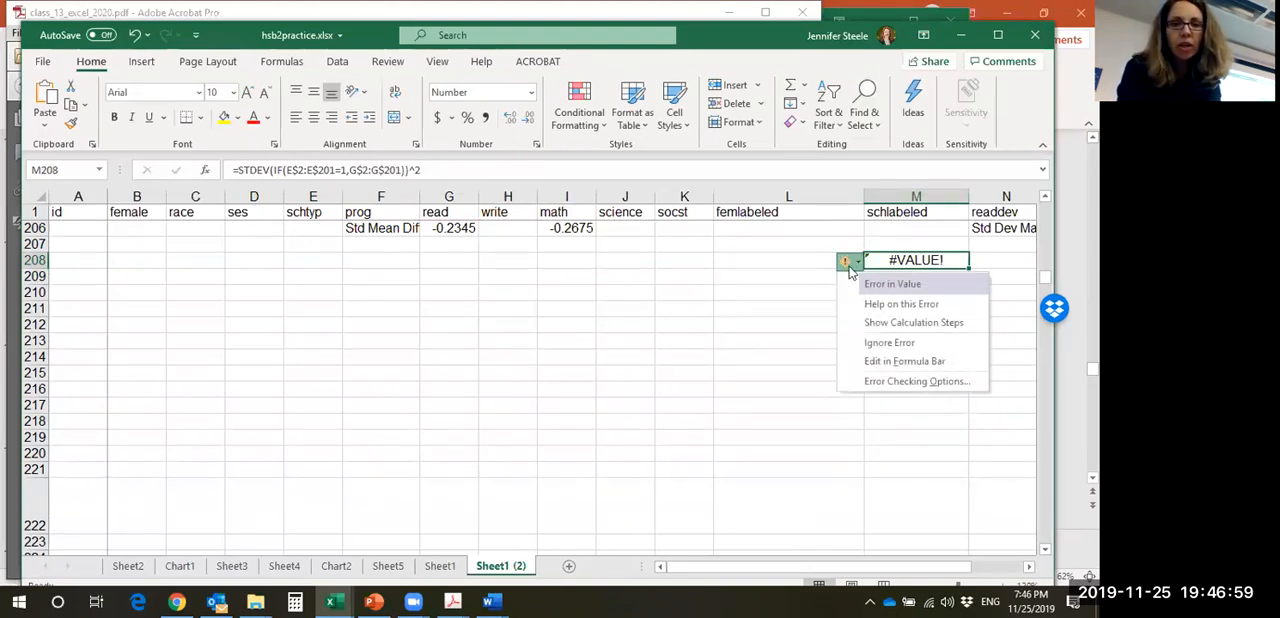
left_click(434, 172)
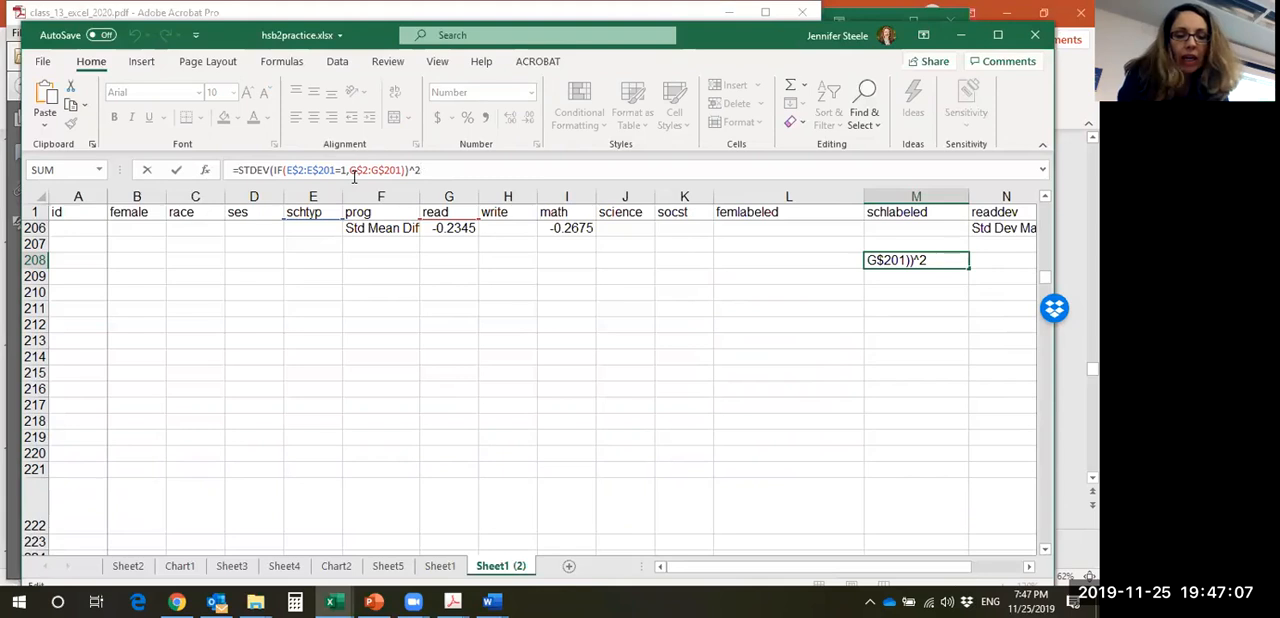
left_click(452, 601)
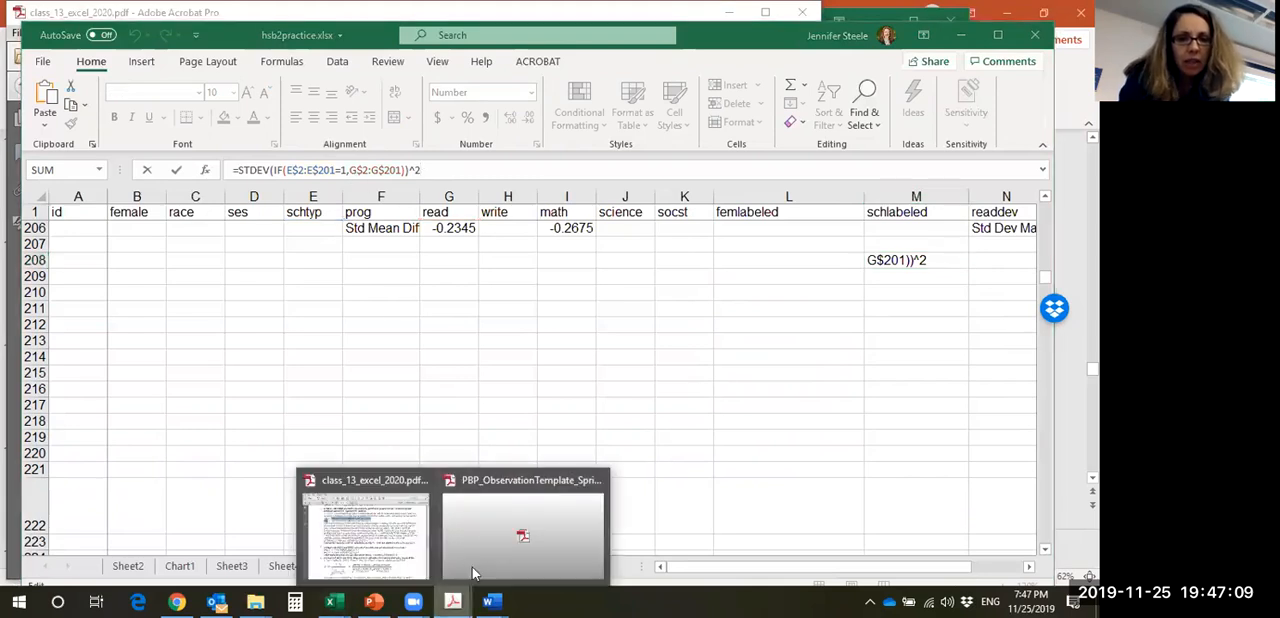
left_click(420, 511)
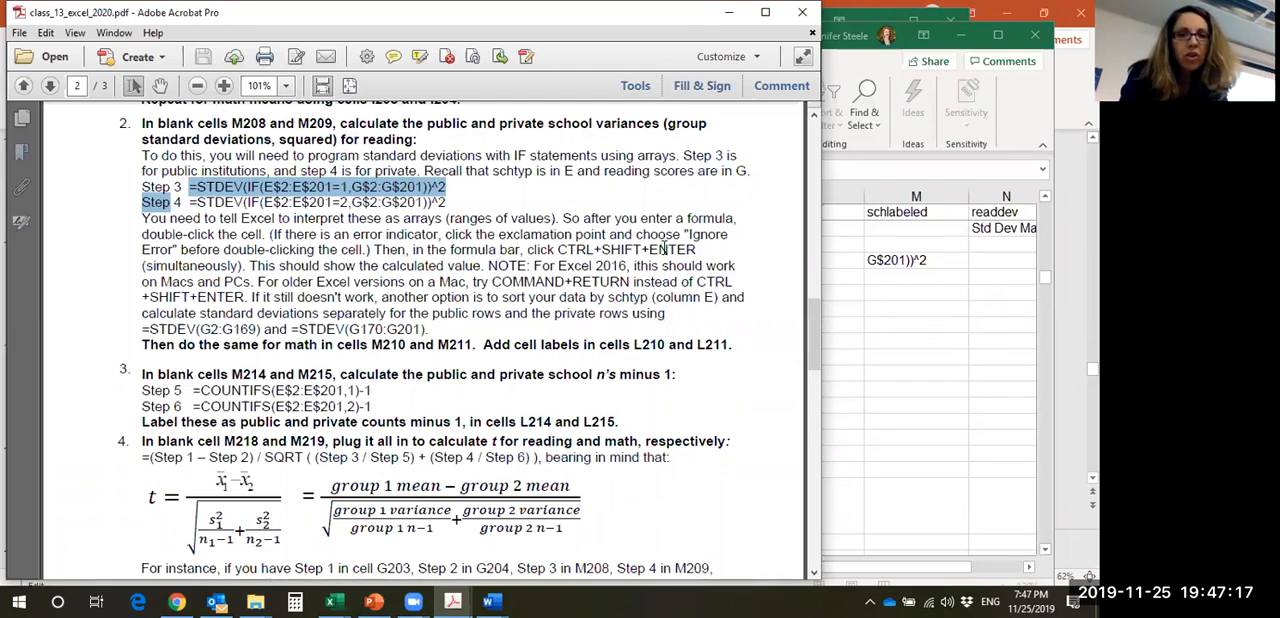
left_click(729, 12)
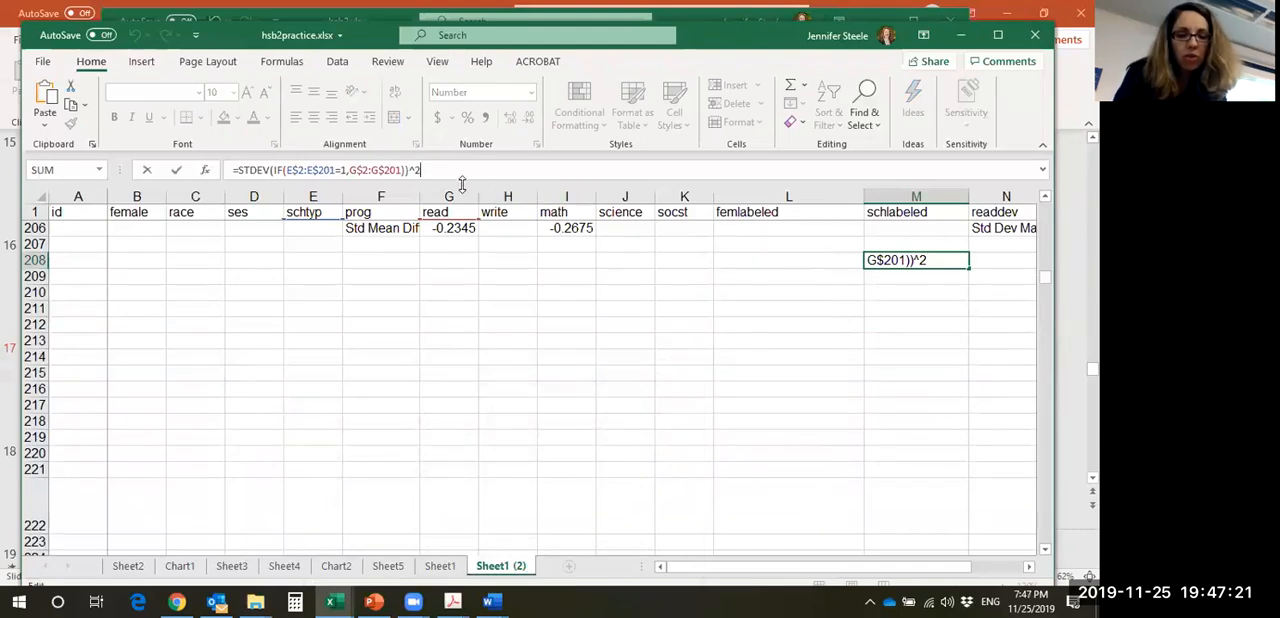
key("ctrl+shift+Return")
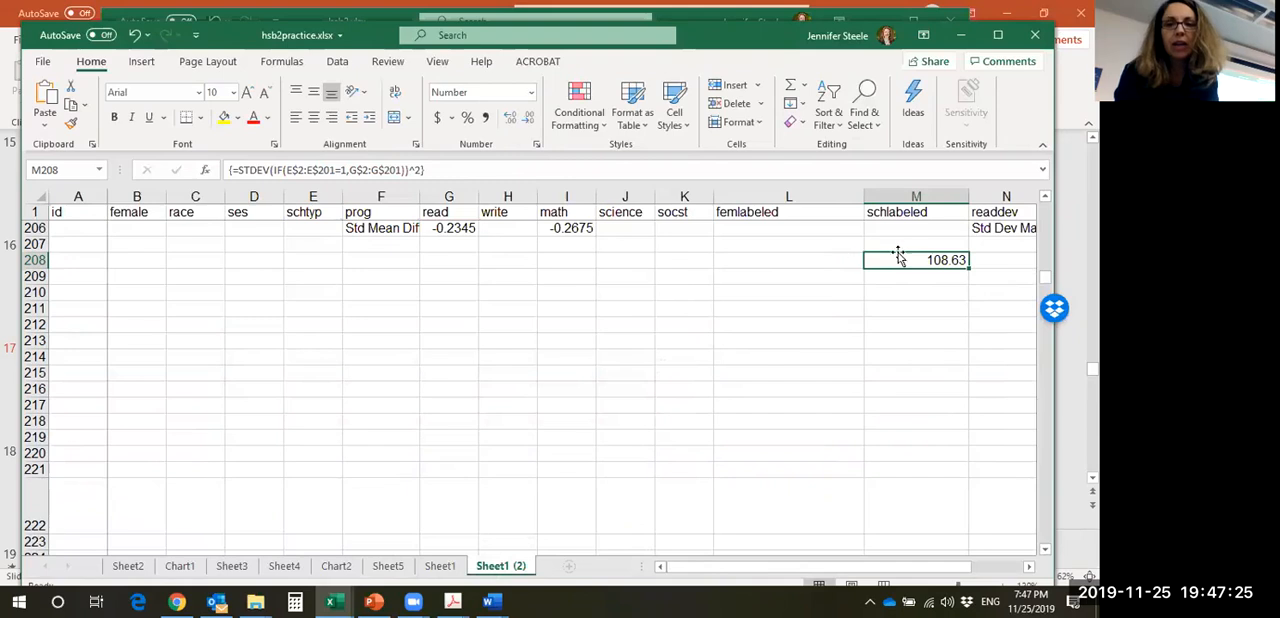
- Fill the array formula from M208 down into M209
left_click(925, 278)
left_click(916, 262)
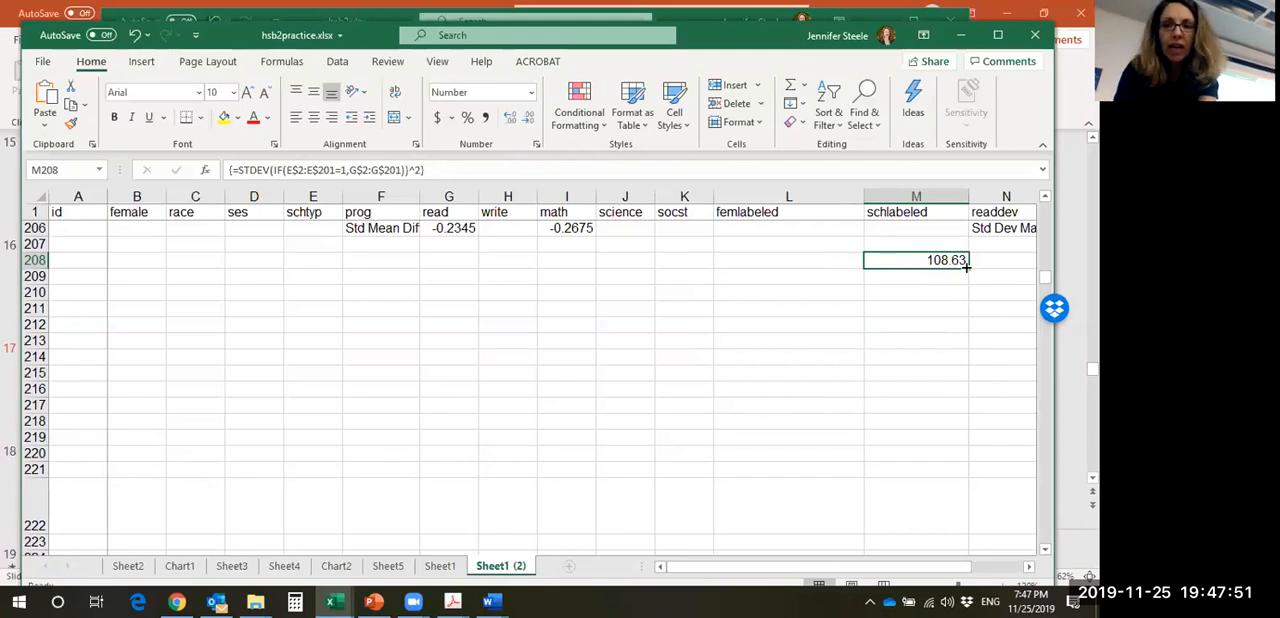
left_click_drag(968, 267, 968, 283)
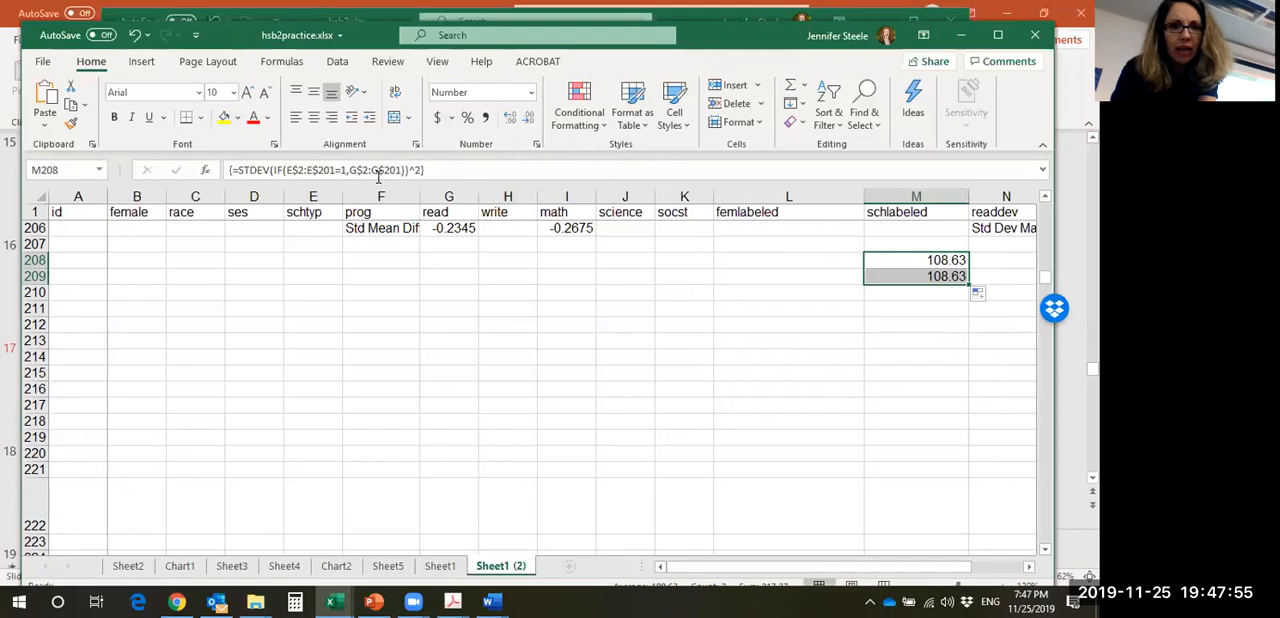
- Try to change the school type criterion to 2 with both M208 and M209 selected, and undo that edit
left_click(342, 170)
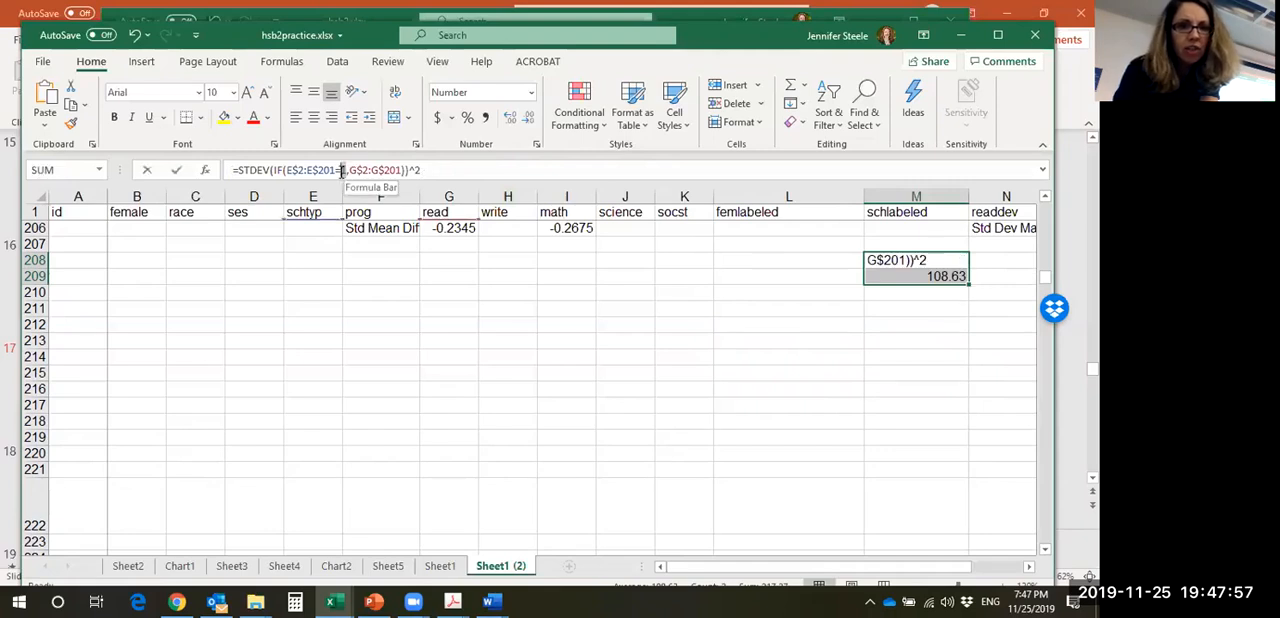
type("2")
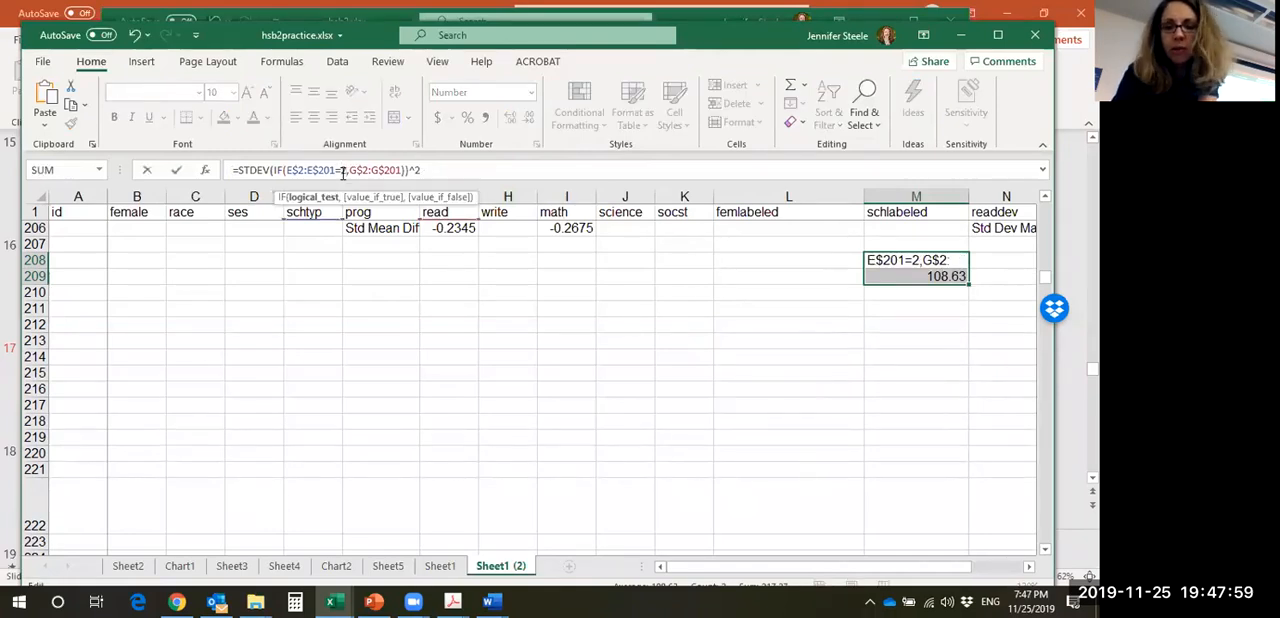
key("ctrl+shift+Return")
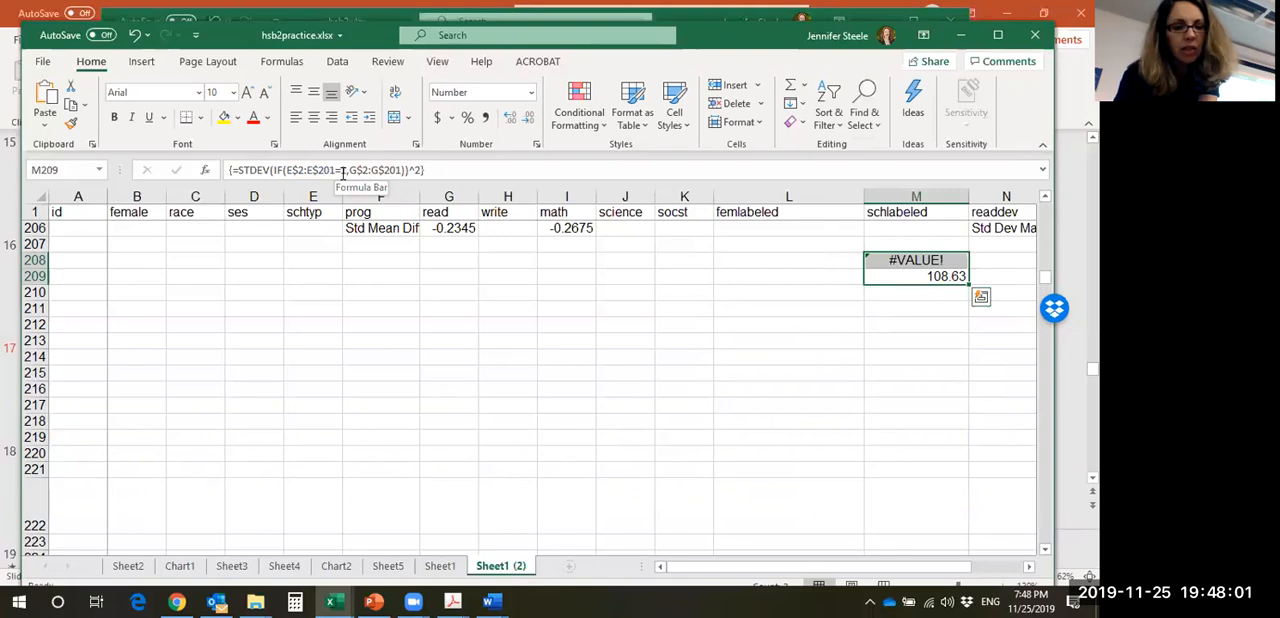
key("ctrl+z")
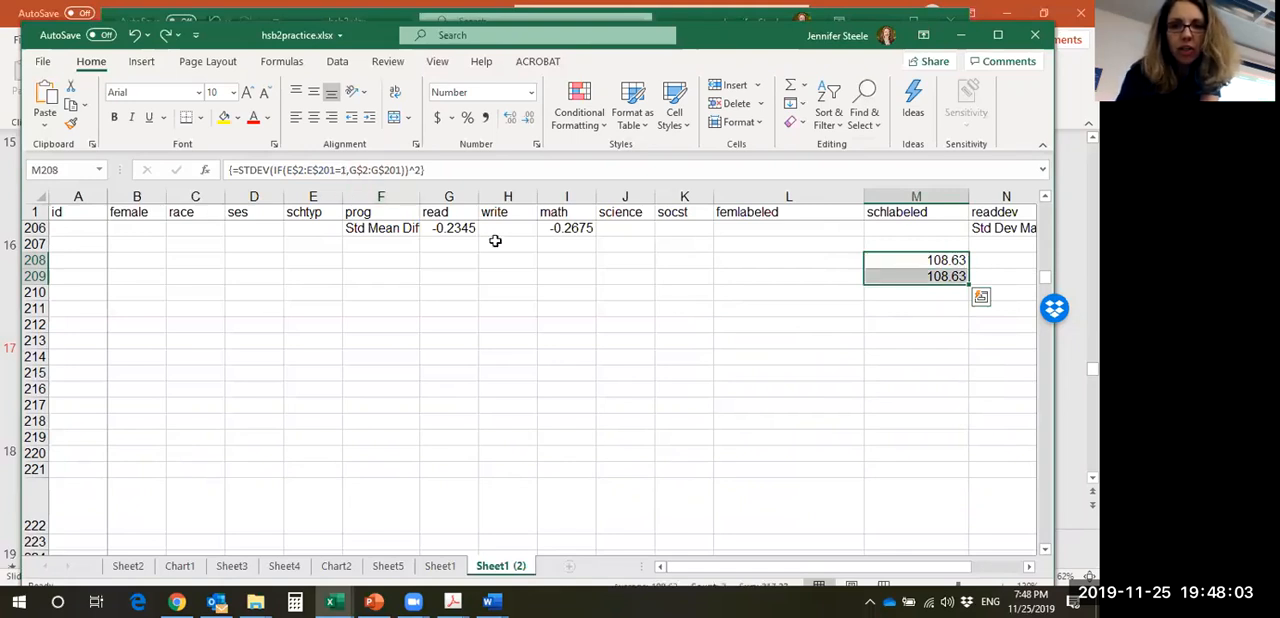
- Change the school type criterion in the M209 formula alone to 2, entering it as an ordinary formula
left_click(912, 278)
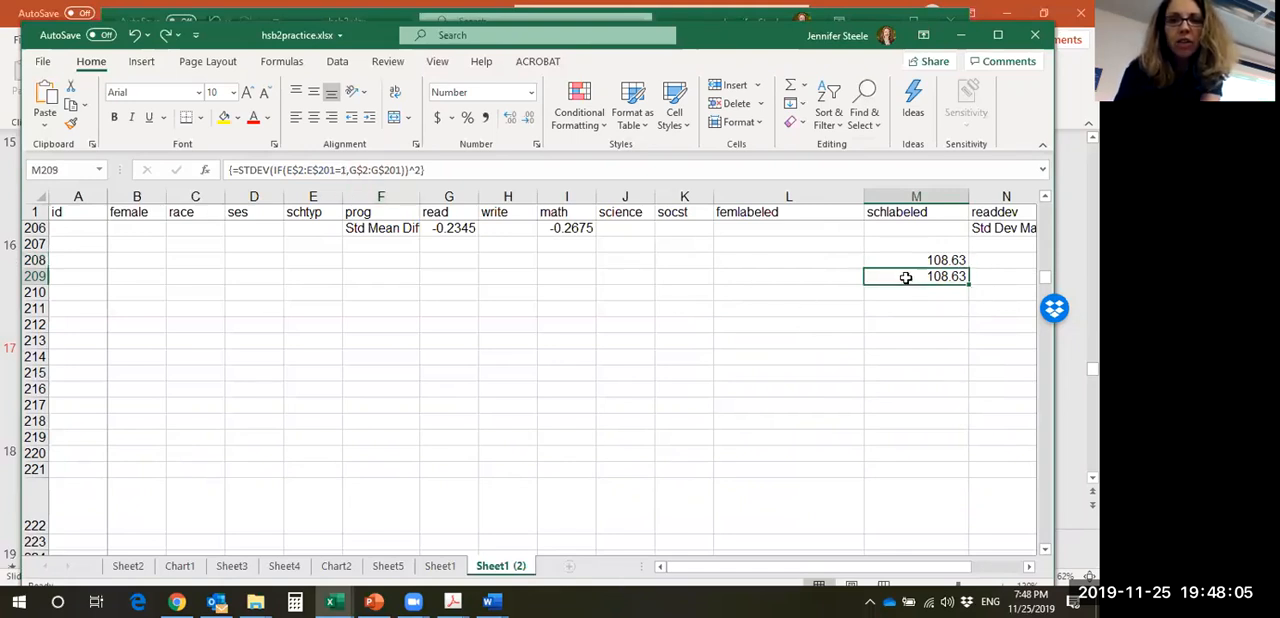
left_click(341, 172)
type("2")
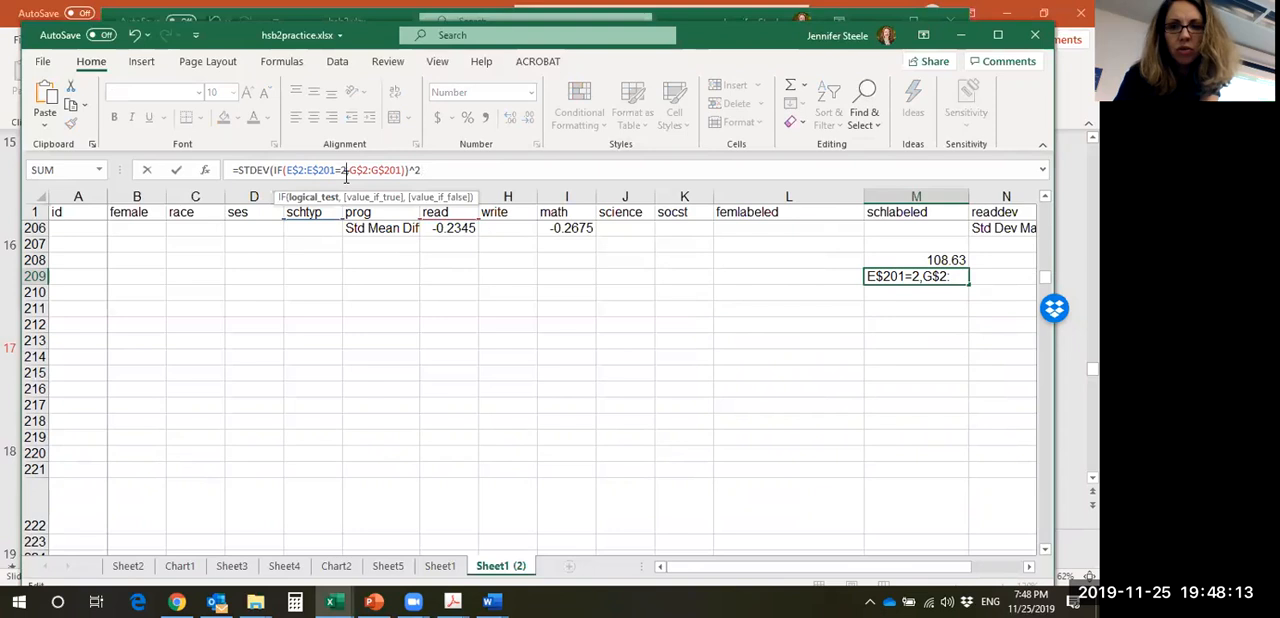
key("Return")
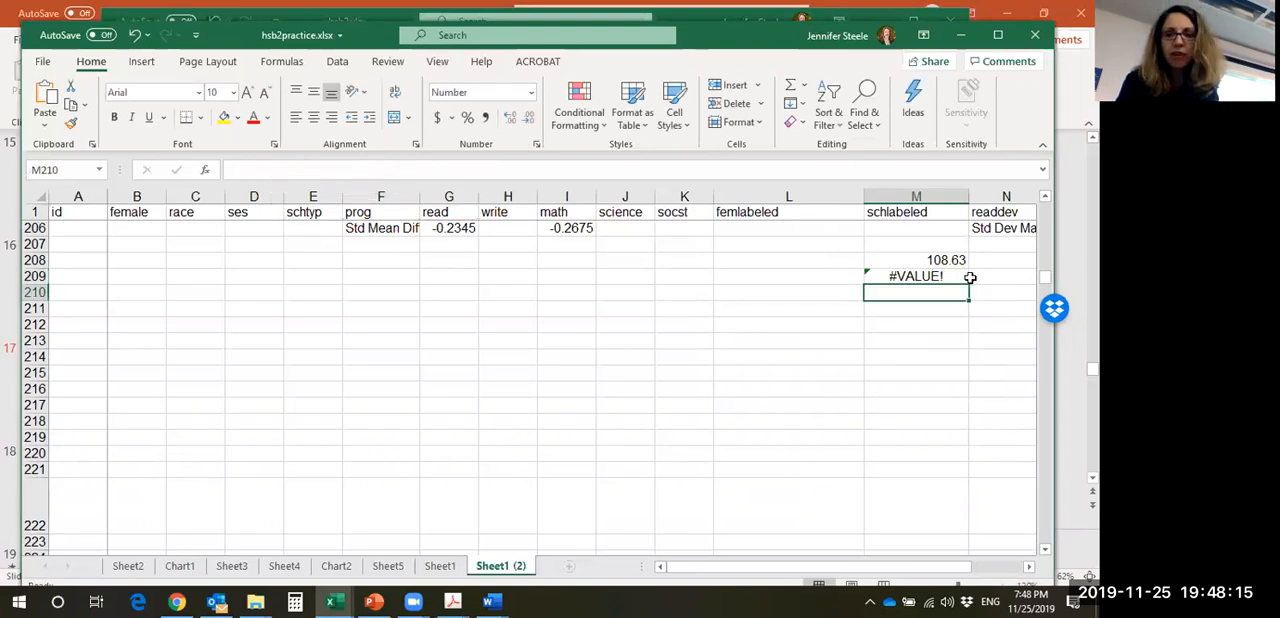
- Re-enter =STDEV(IF(E$2:E$201=2,G$2:G$201))^2 in M209 as an array formula
left_click_drag(971, 277, 960, 277)
left_click(400, 170)
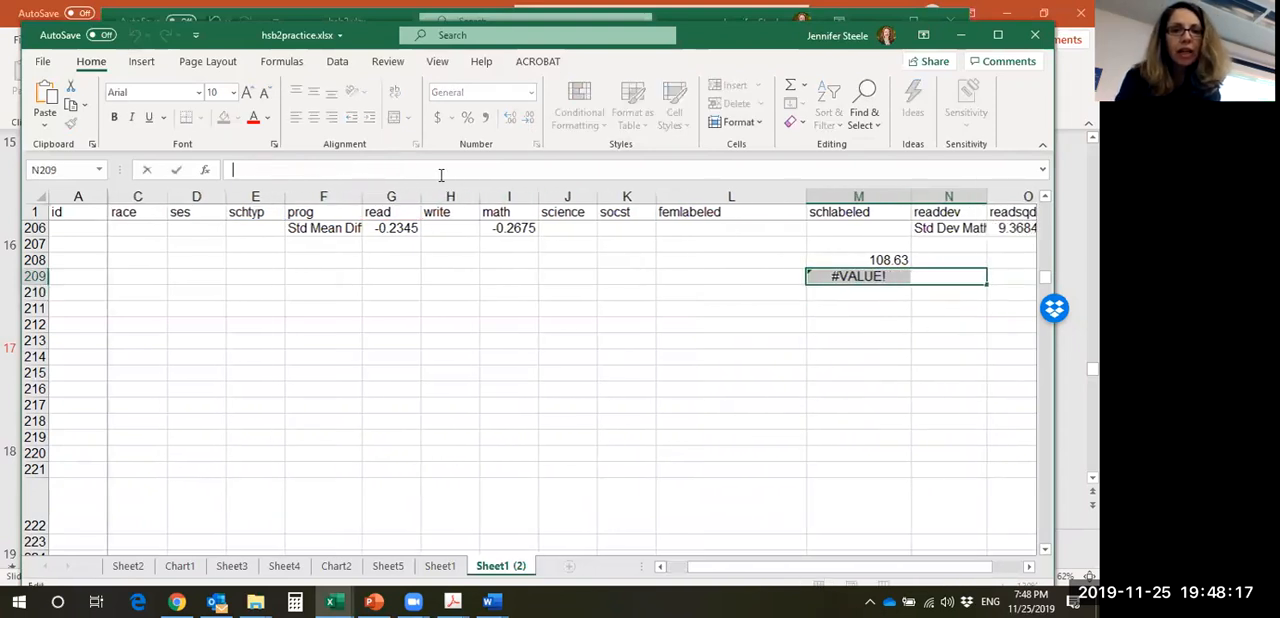
left_click(862, 275)
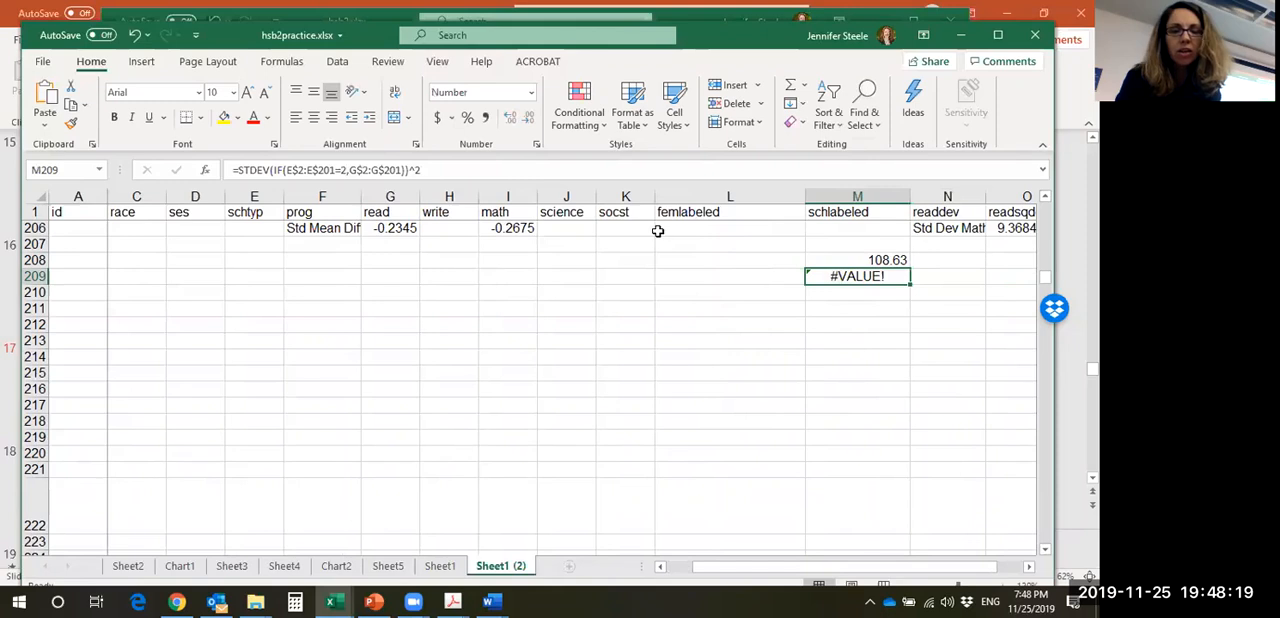
left_click(425, 170)
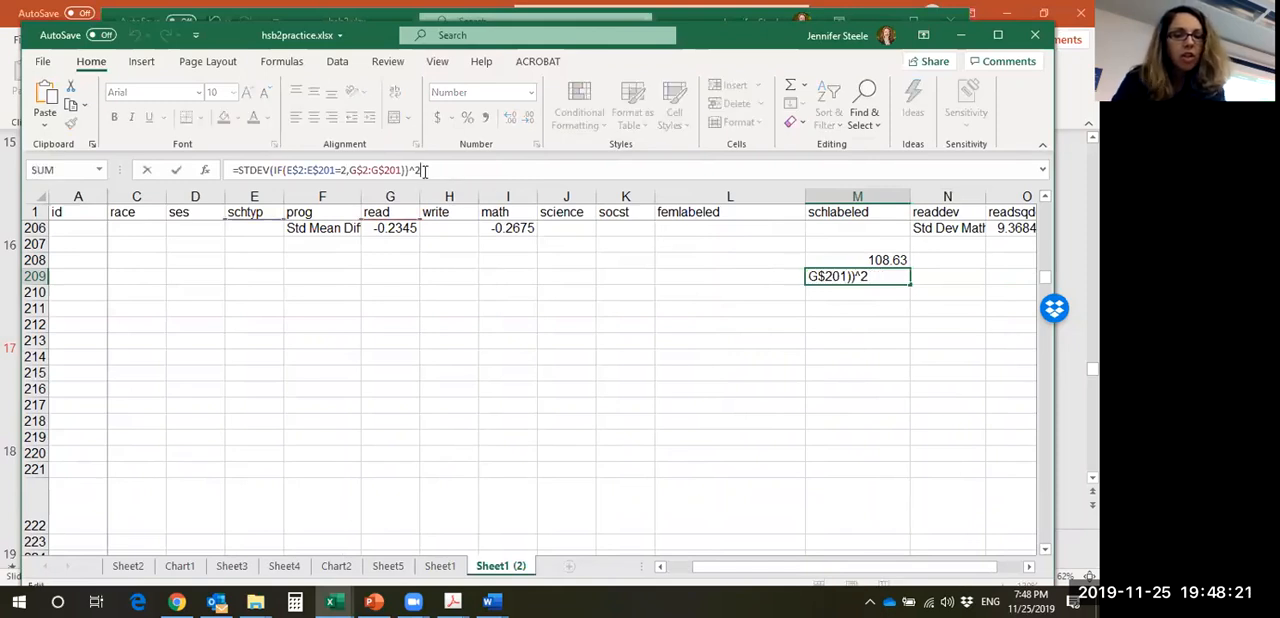
key("ctrl+shift+Return")
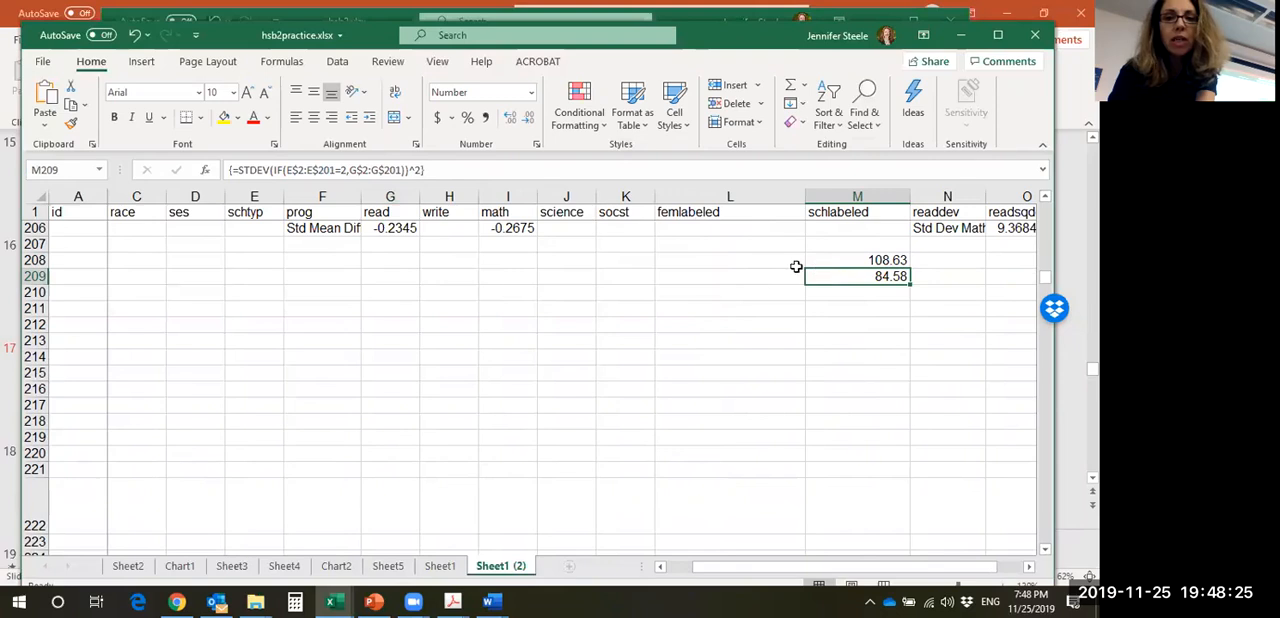
- Label the first variance by entering "Public sch variance" in L208
left_click(749, 261)
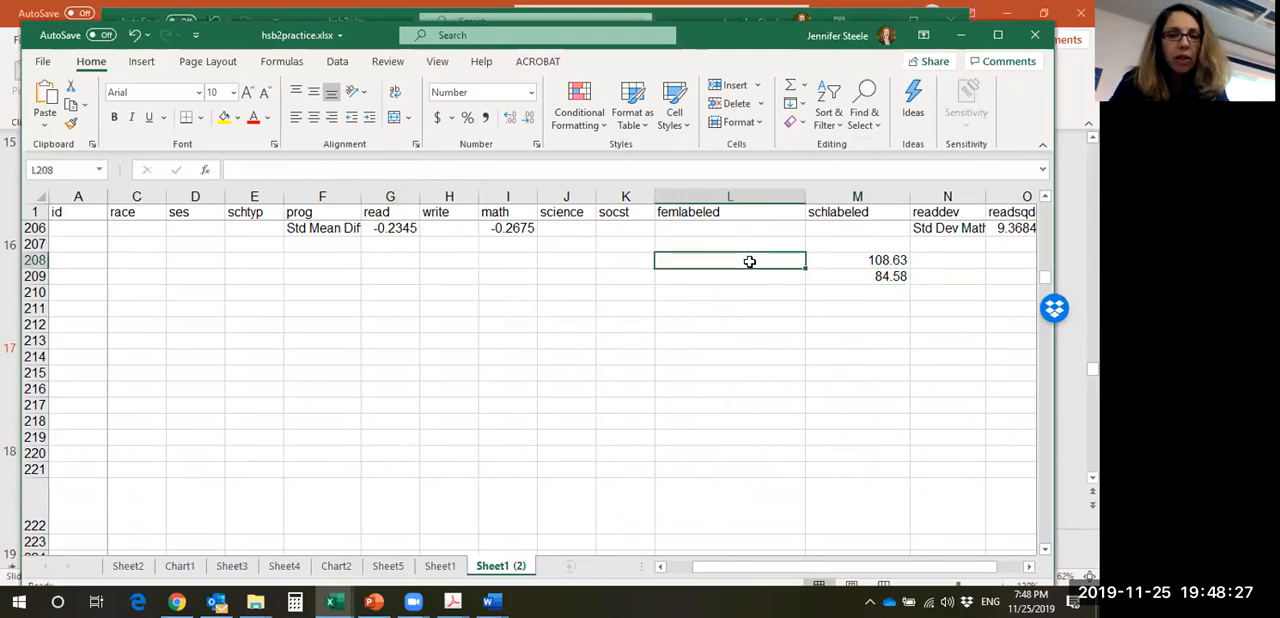
type("Public sch variance")
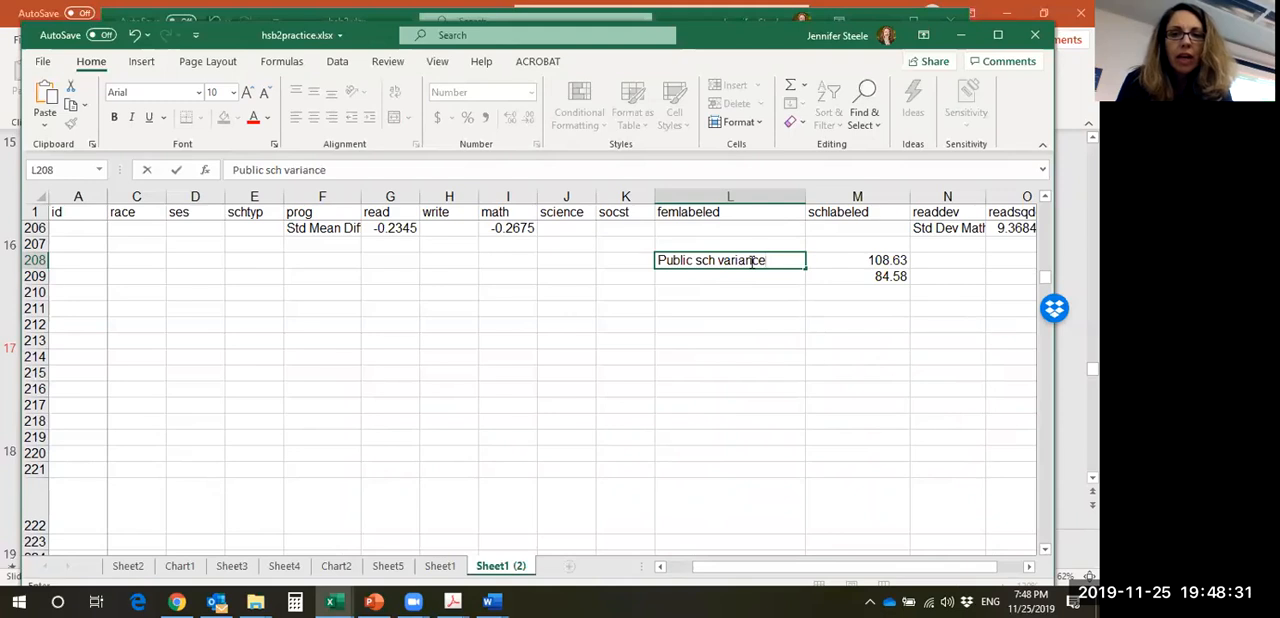
key("Return")
- Label the second variance by entering "Private sch variance" in L209
type("O")
key("BackSpace")
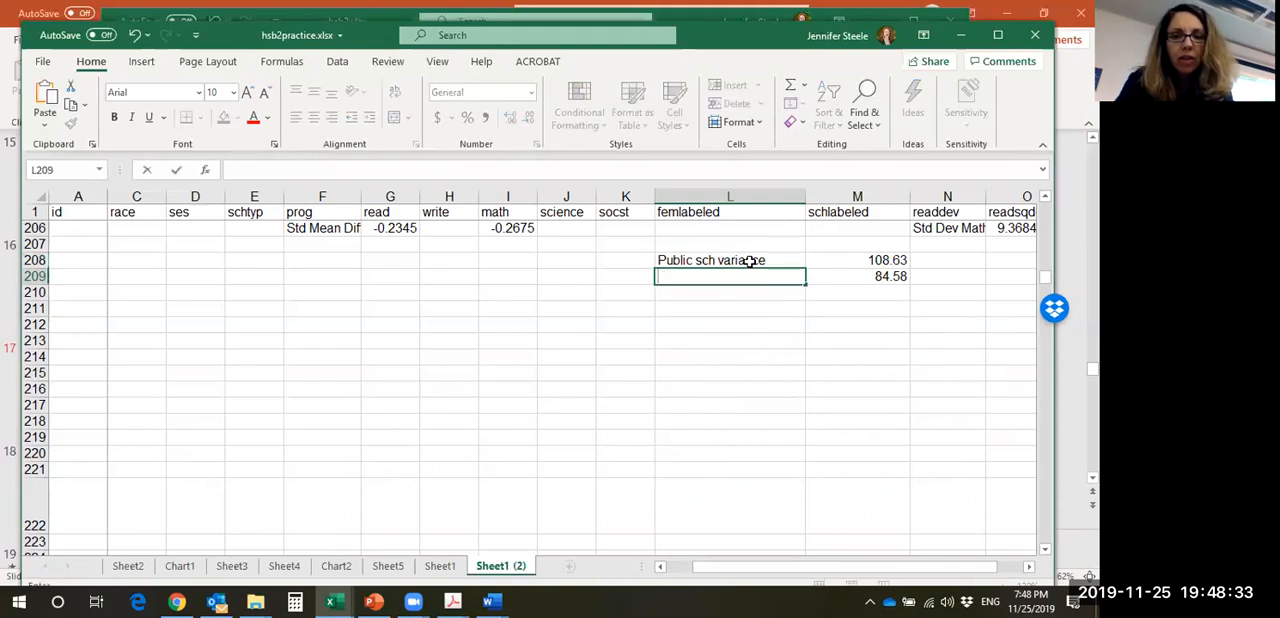
type("Pu")
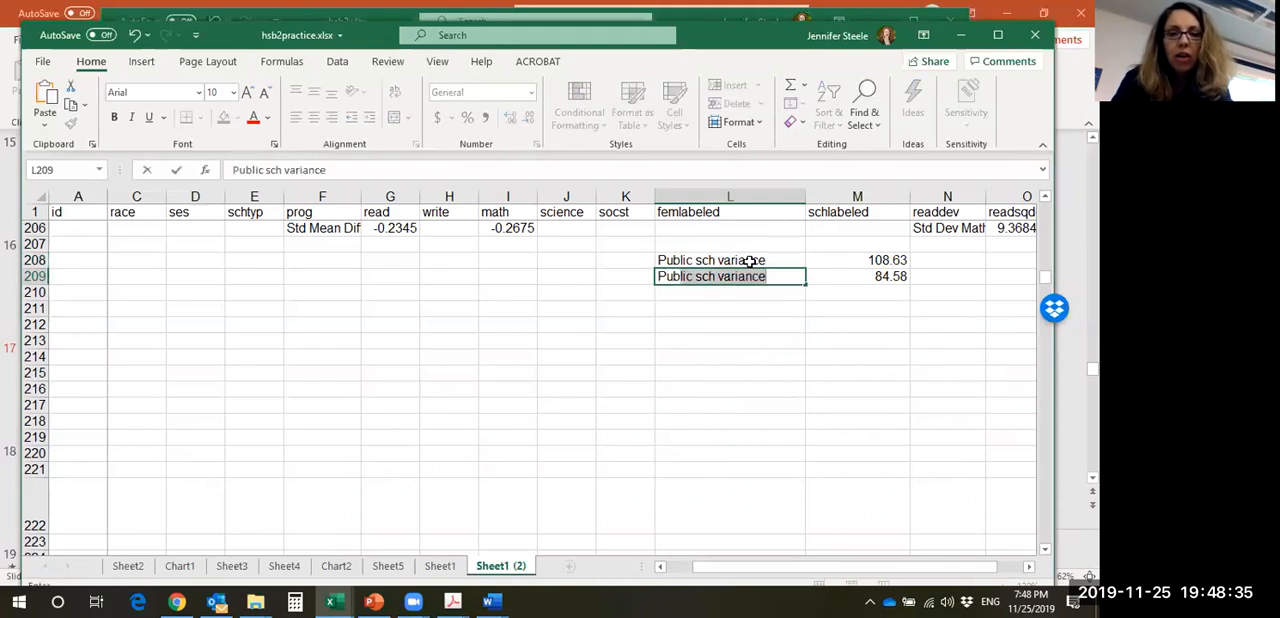
key("BackSpace")
key("BackSpace")
type("ri")
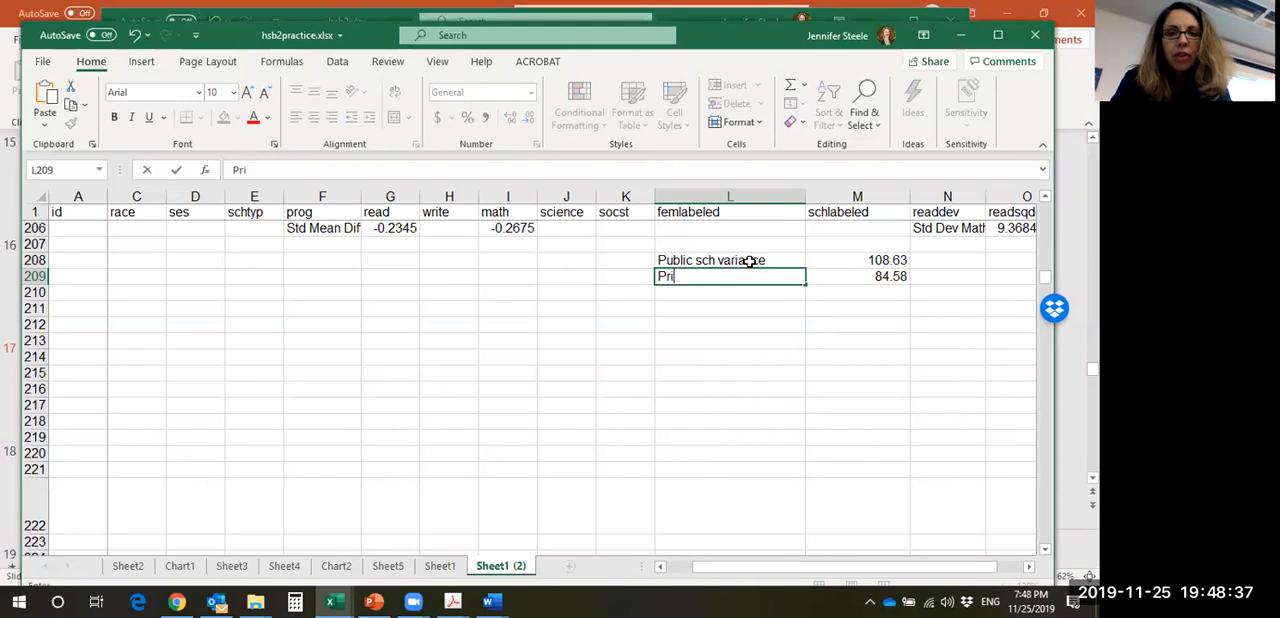
type("vate sch variance")
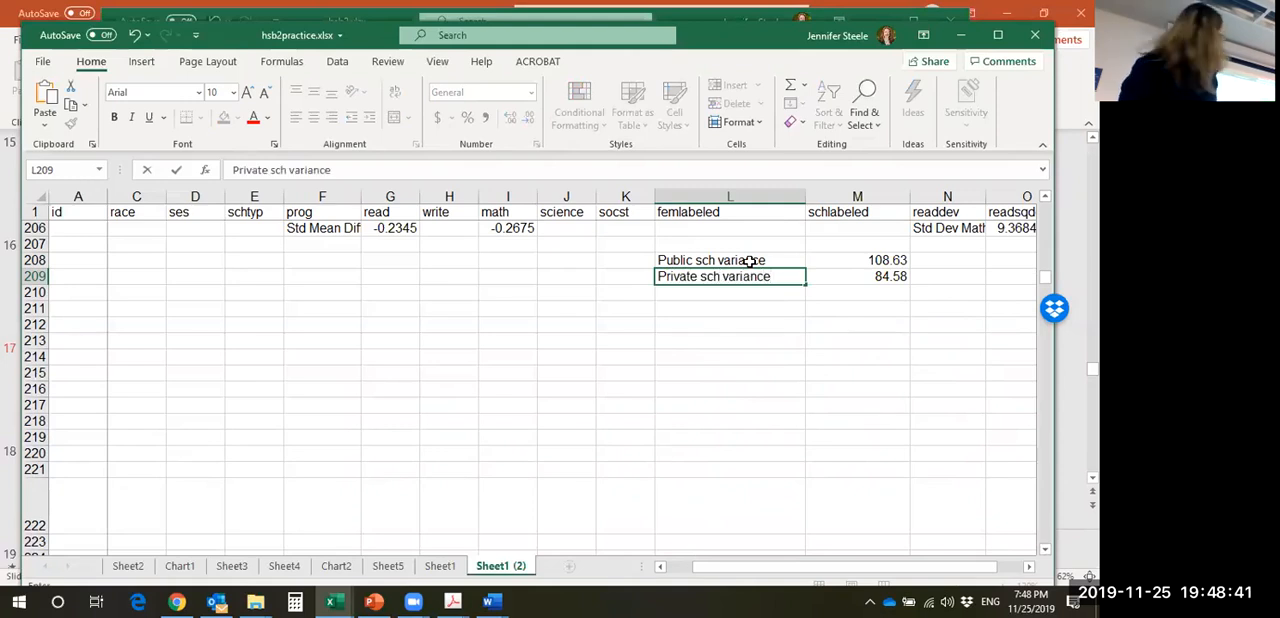
key("Return")
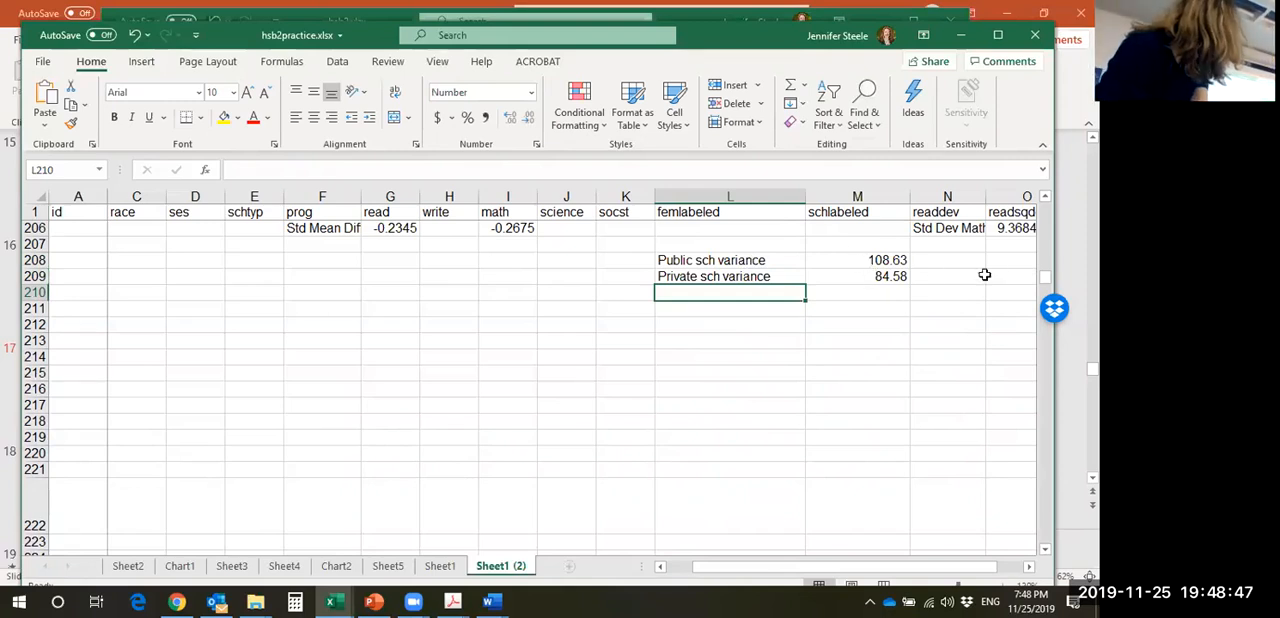
- Sort the data in rows 1 to 201 by schtyp cell values, Smallest to Largest, treating the first row as headers
left_click_drag(1048, 287, 1068, 220)
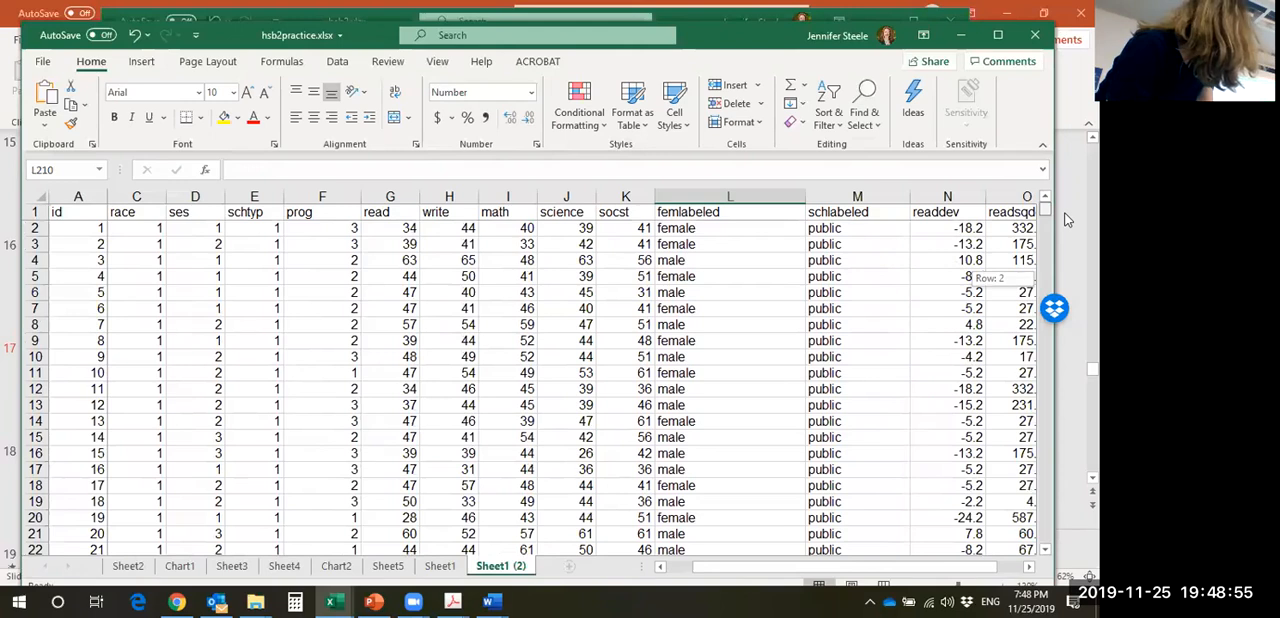
left_click_drag(1068, 220, 1068, 220)
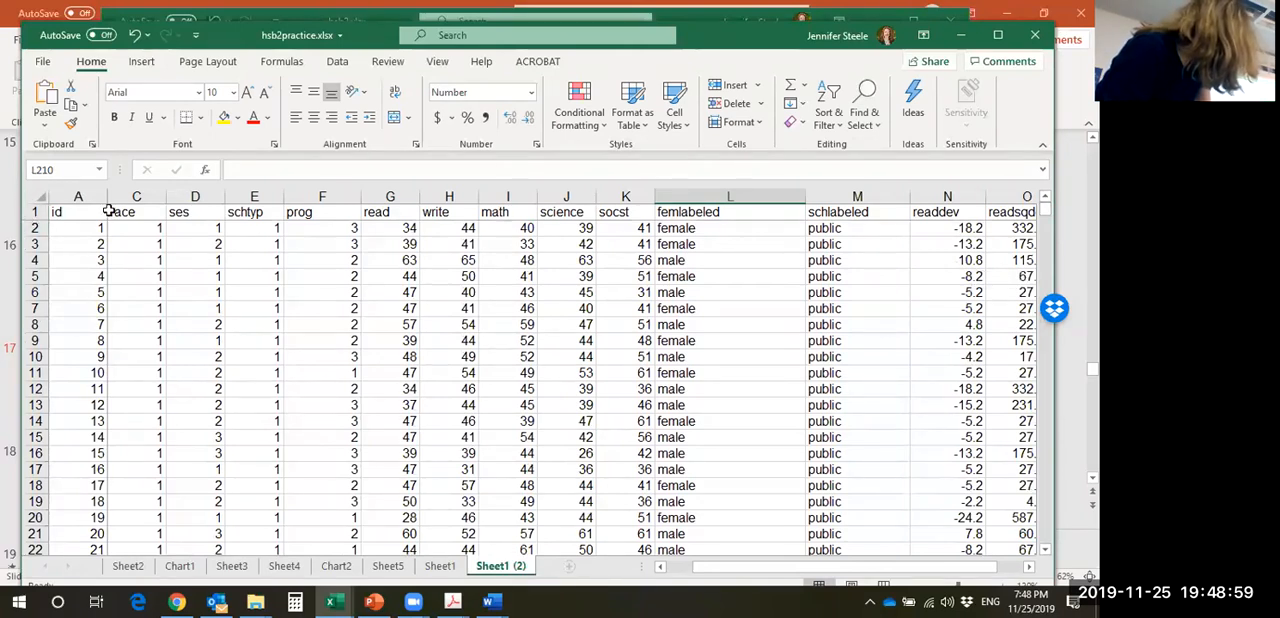
left_click(32, 212)
left_click_drag(32, 212, 6, 438)
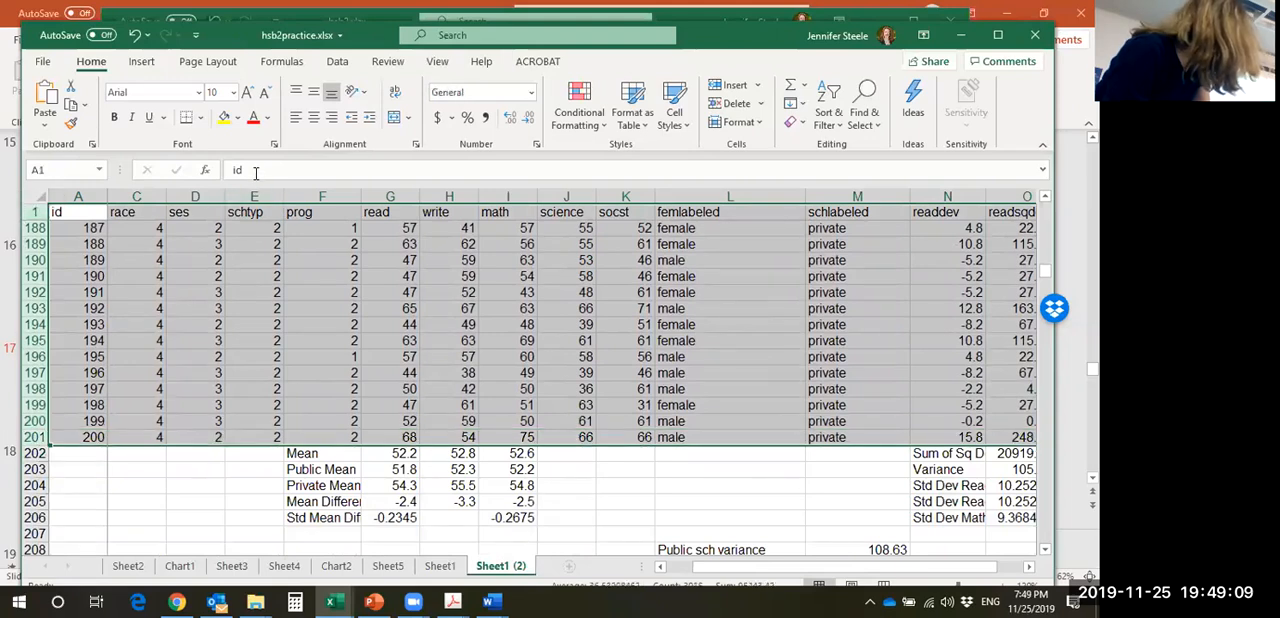
left_click(338, 62)
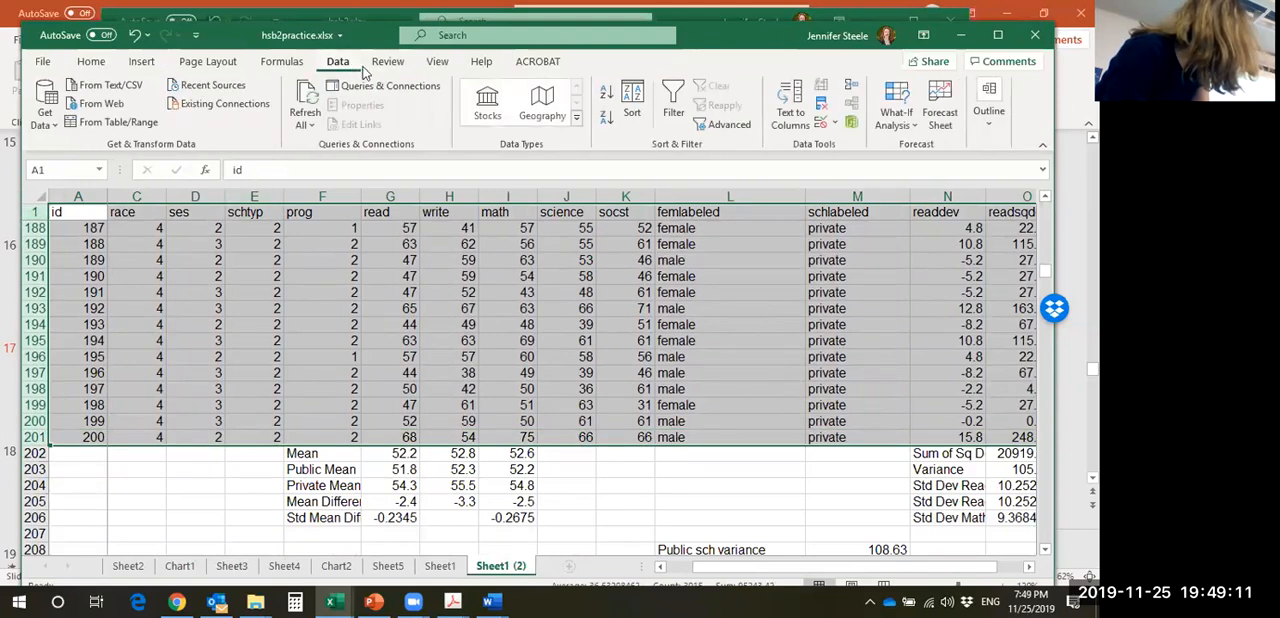
left_click(631, 100)
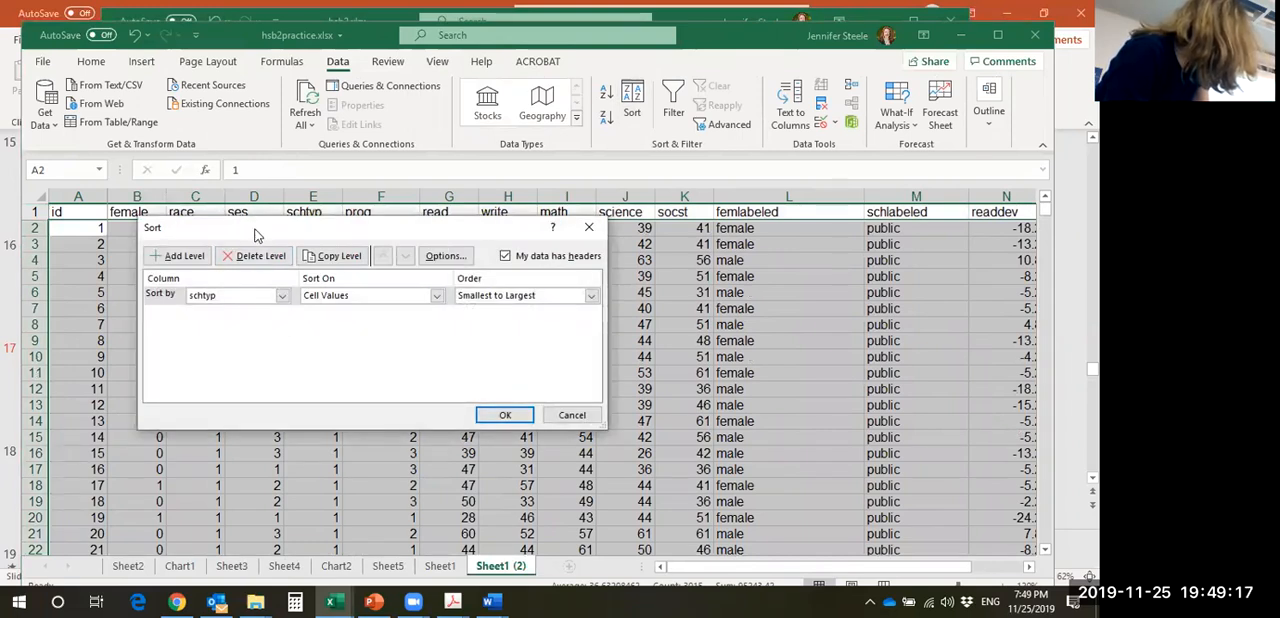
left_click_drag(255, 235, 269, 253)
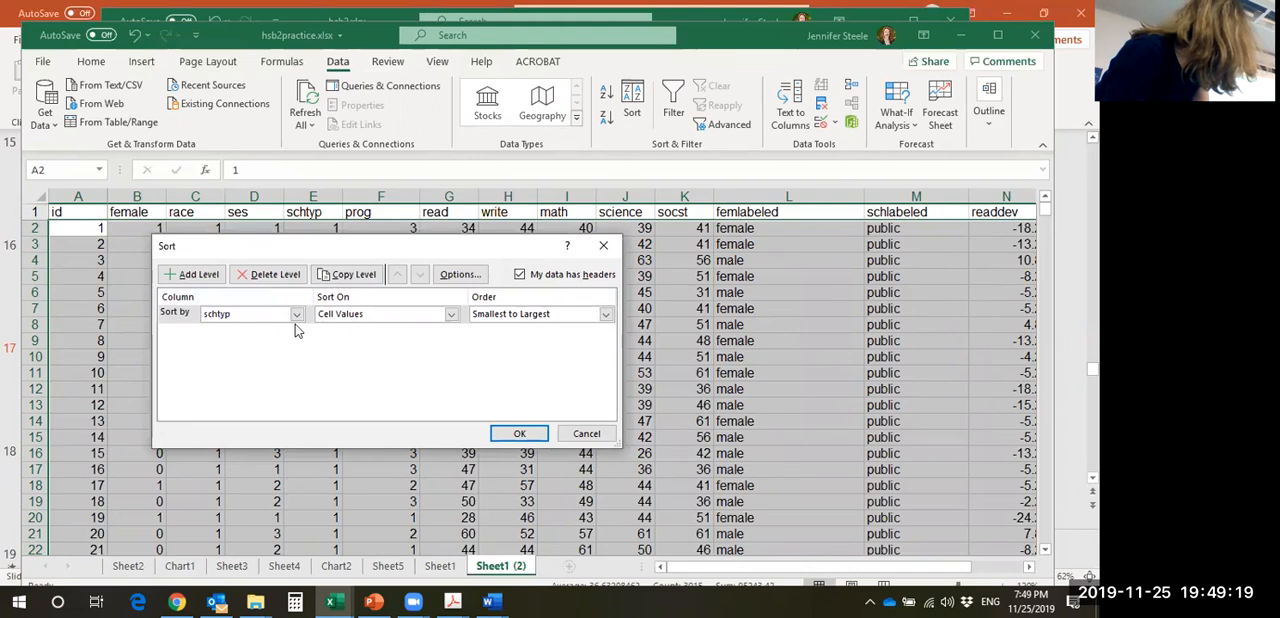
left_click(296, 314)
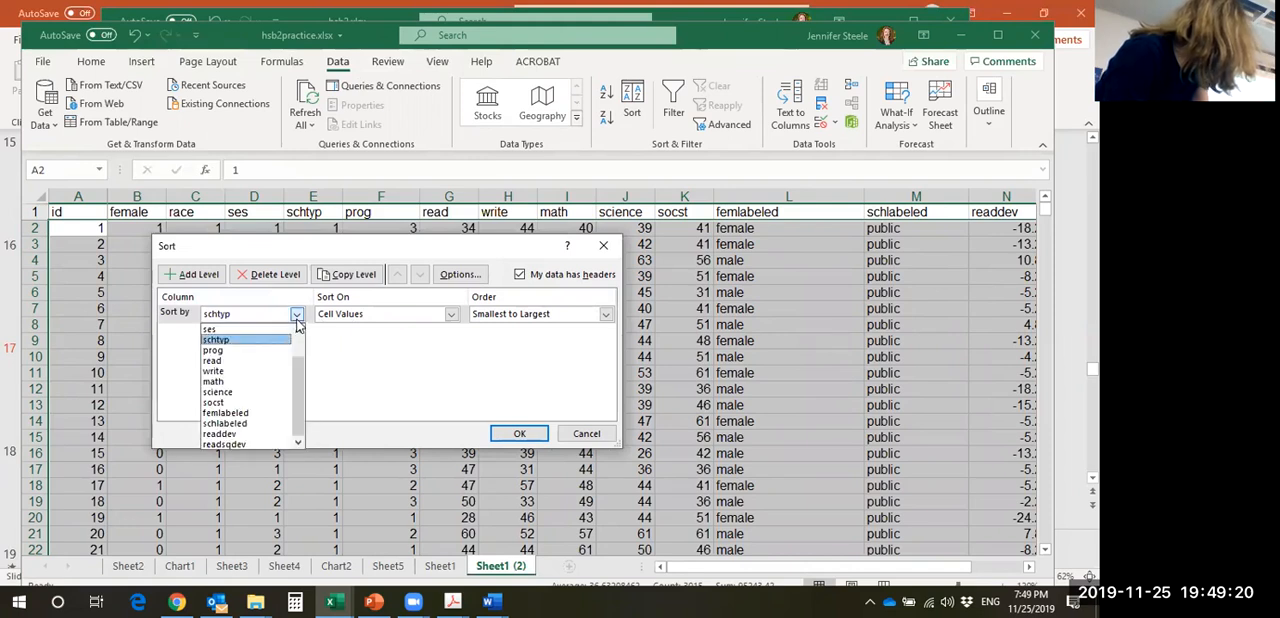
left_click(226, 341)
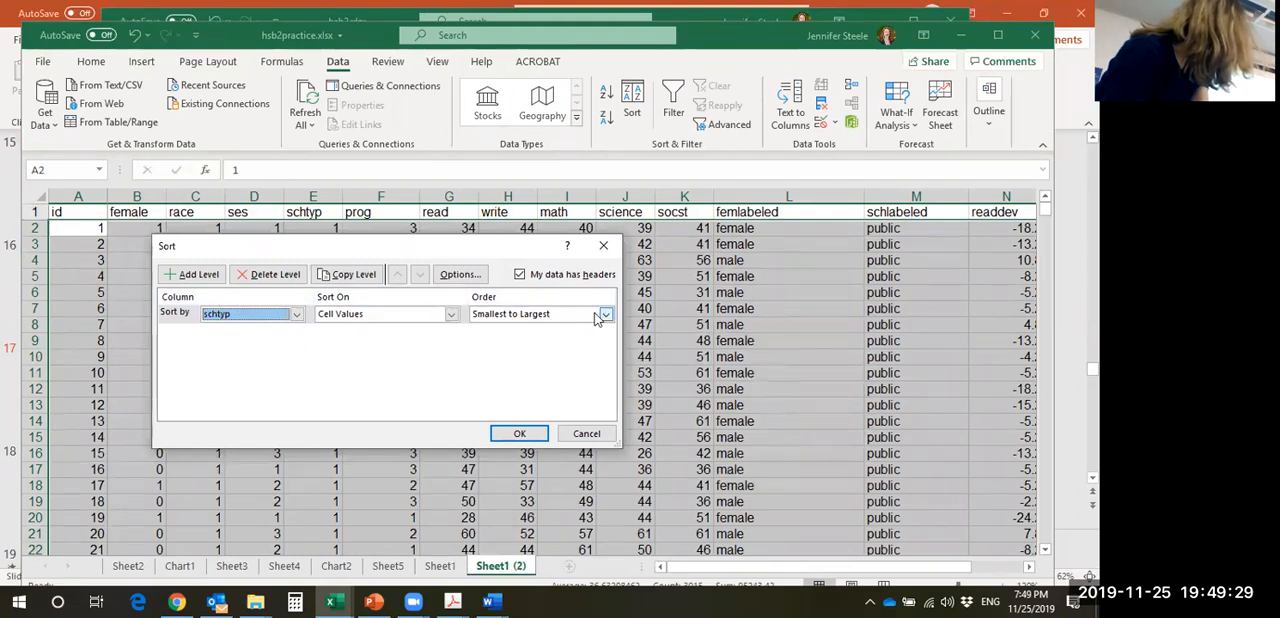
left_click(521, 275)
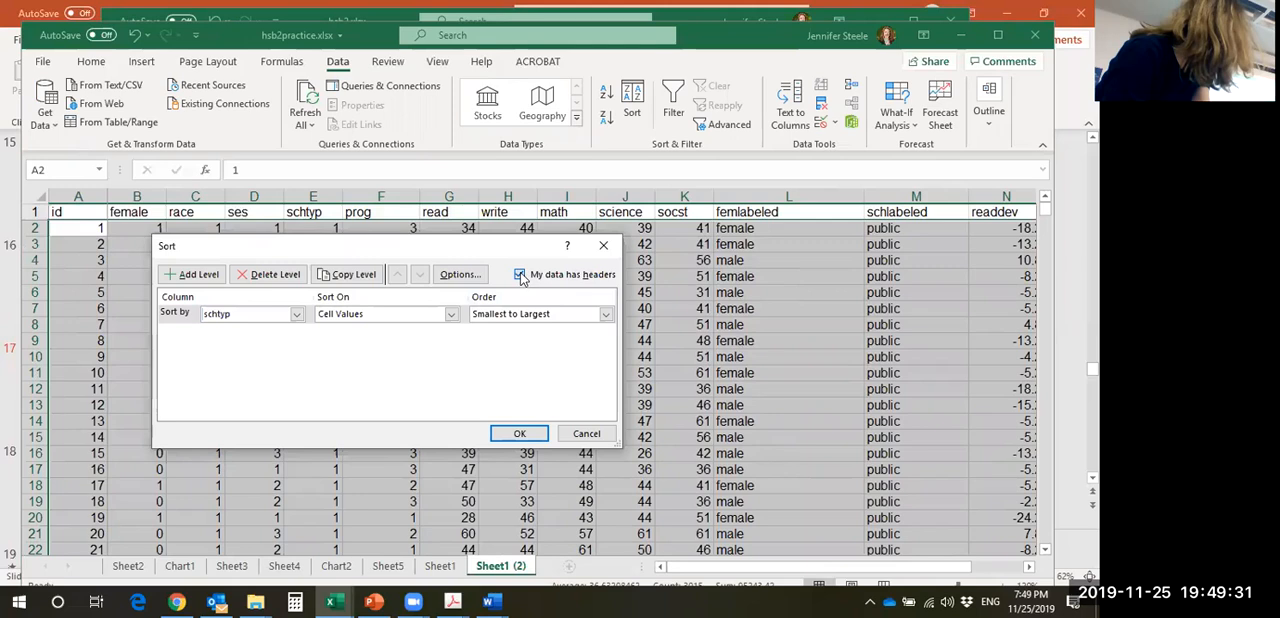
left_click(521, 276)
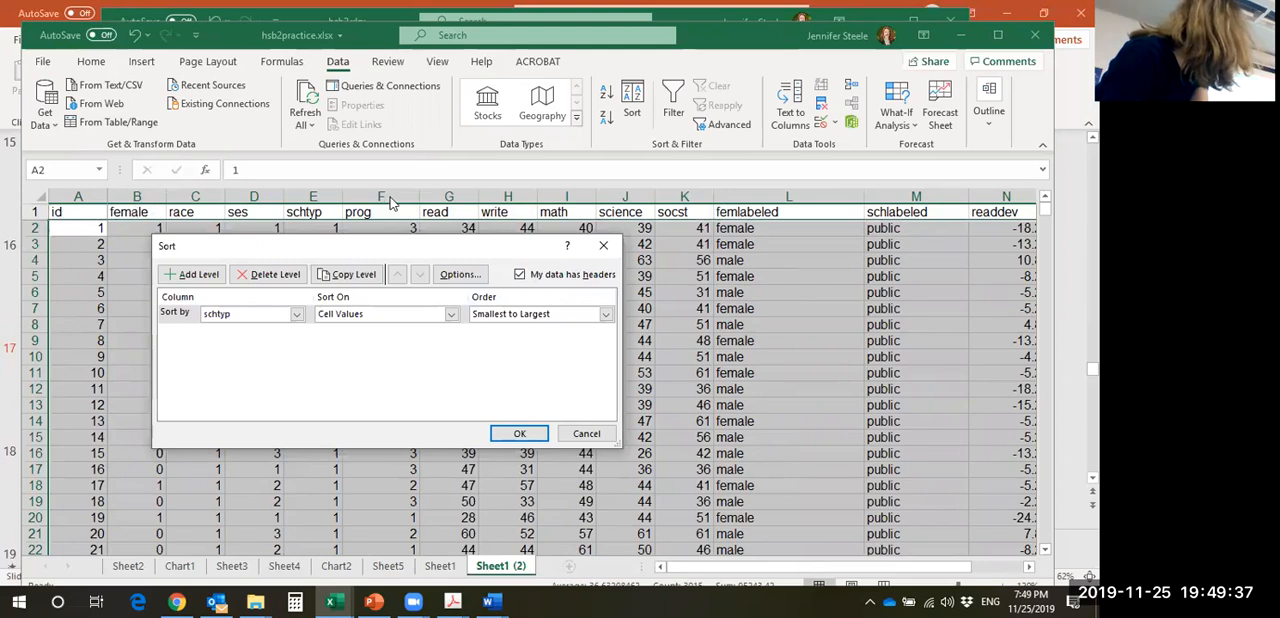
left_click(520, 434)
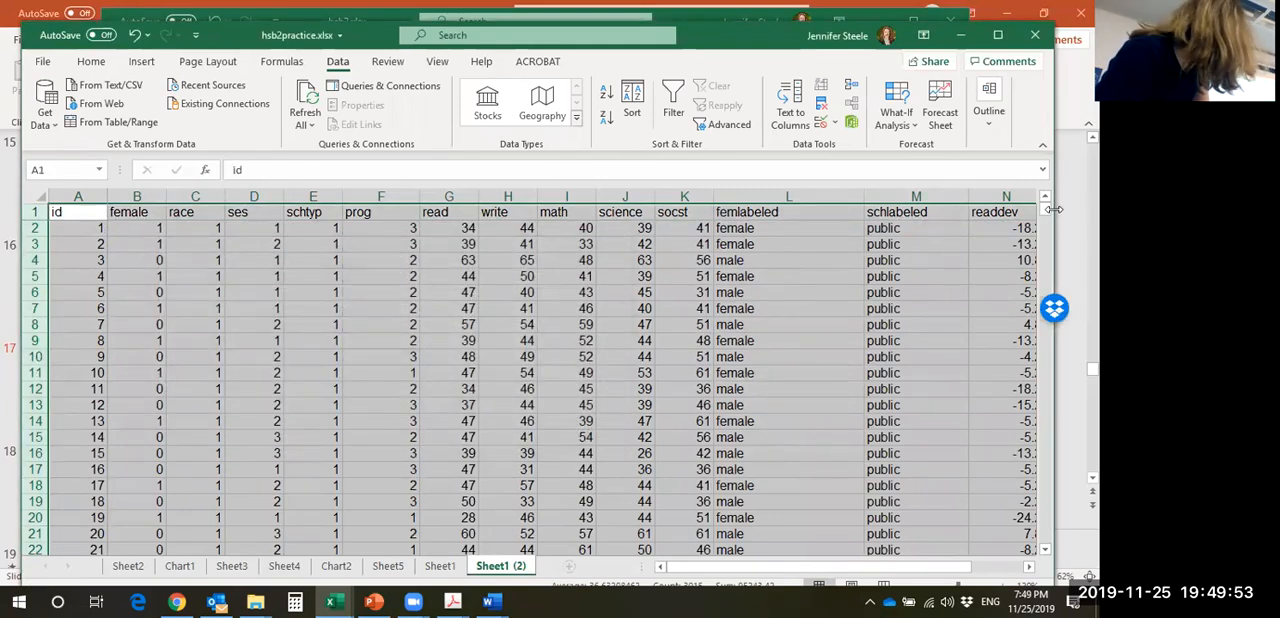
- Find where schtyp changes in the sorted data and try to recalculate the public variance in K208 with =stdv.s(G2:G169)^2
left_click_drag(1045, 208, 1000, 262)
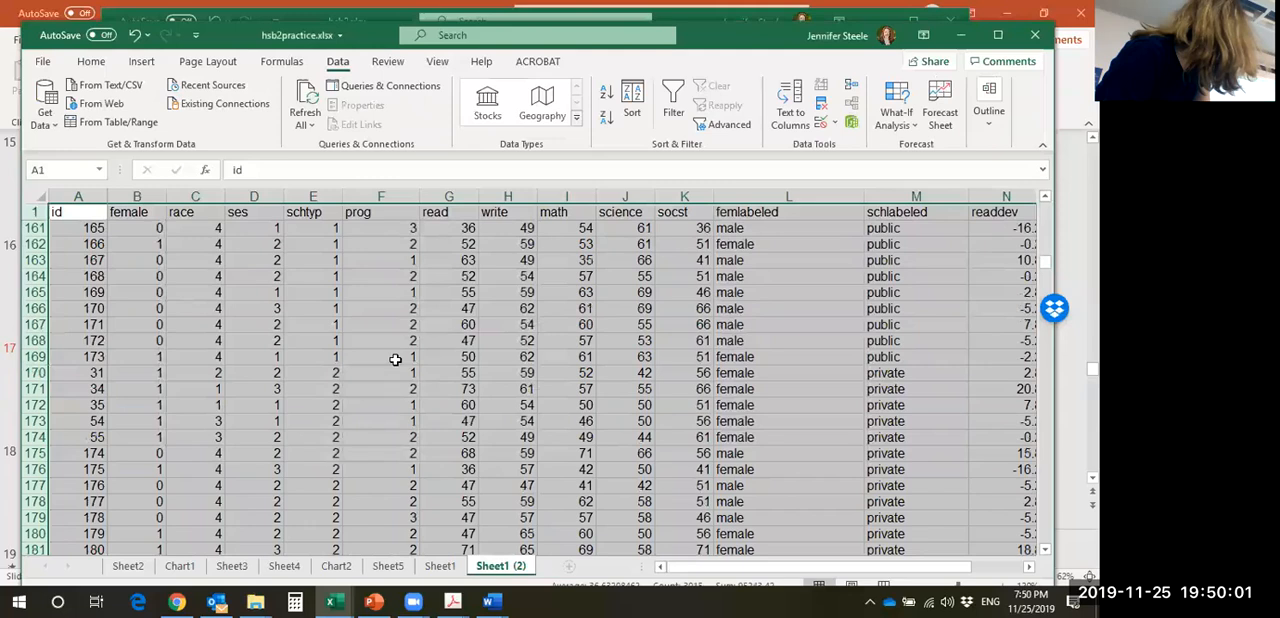
left_click(275, 372)
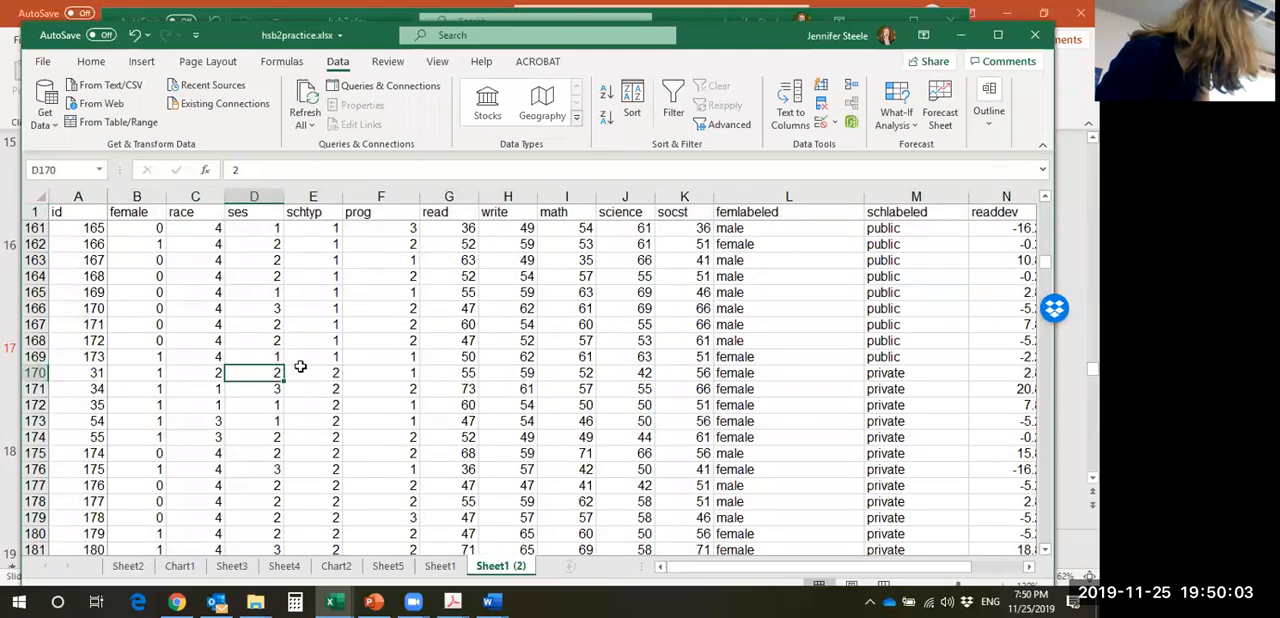
left_click(331, 370)
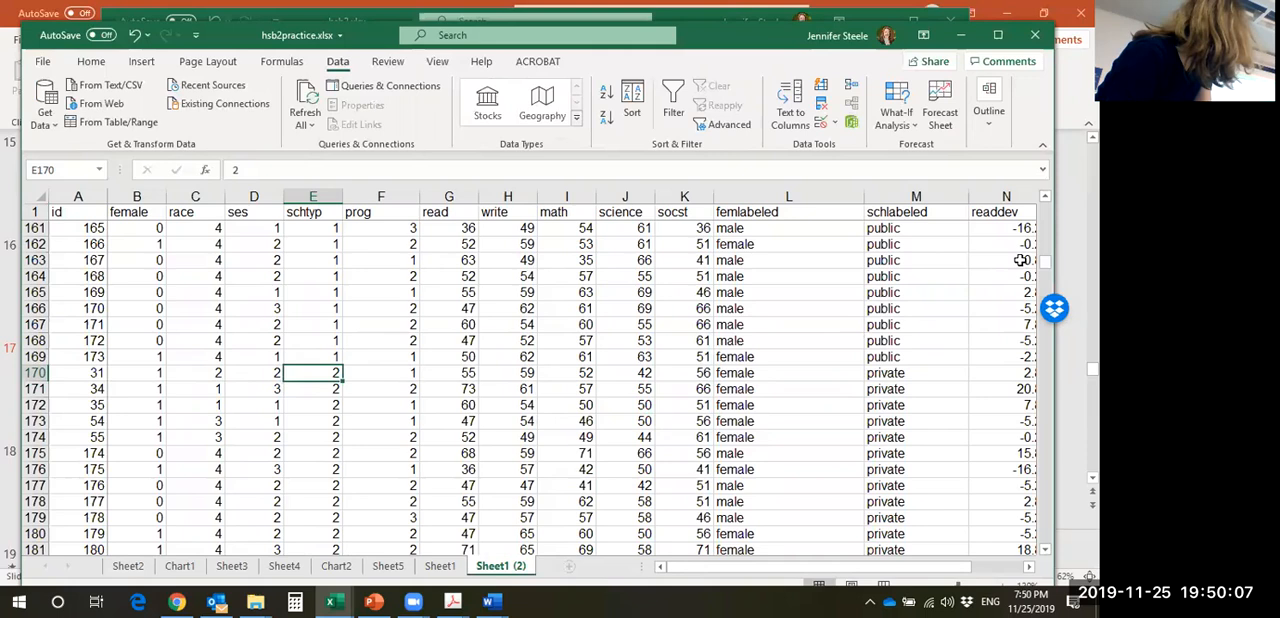
left_click_drag(1053, 261, 1047, 282)
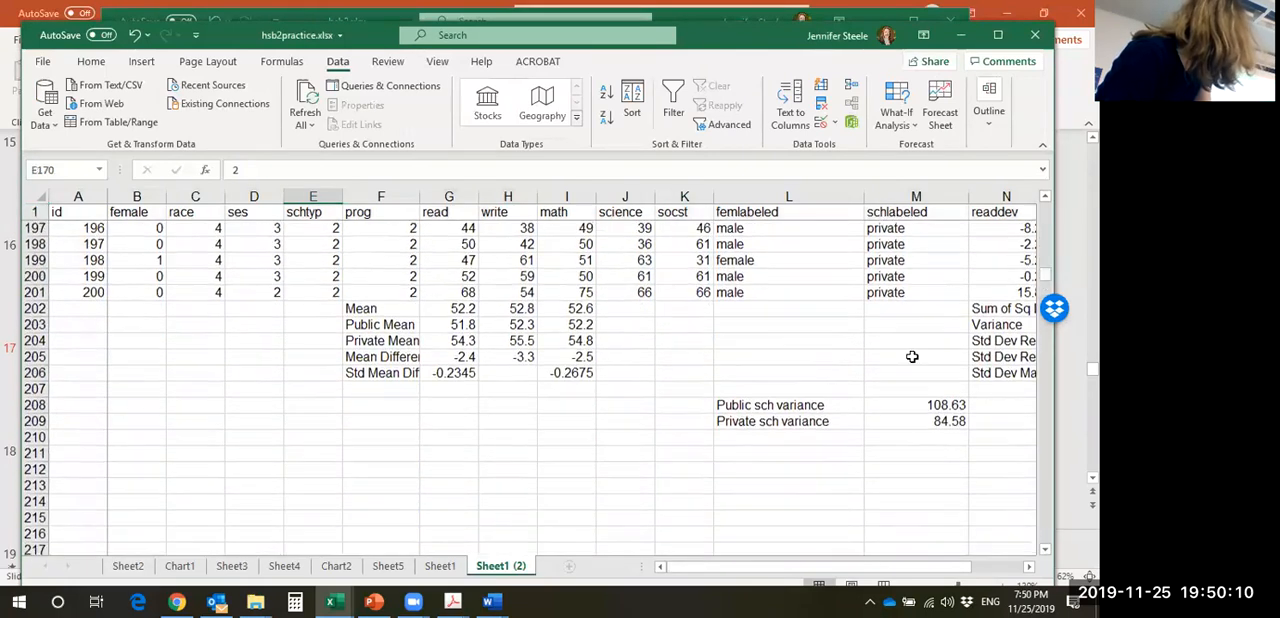
left_click(665, 409)
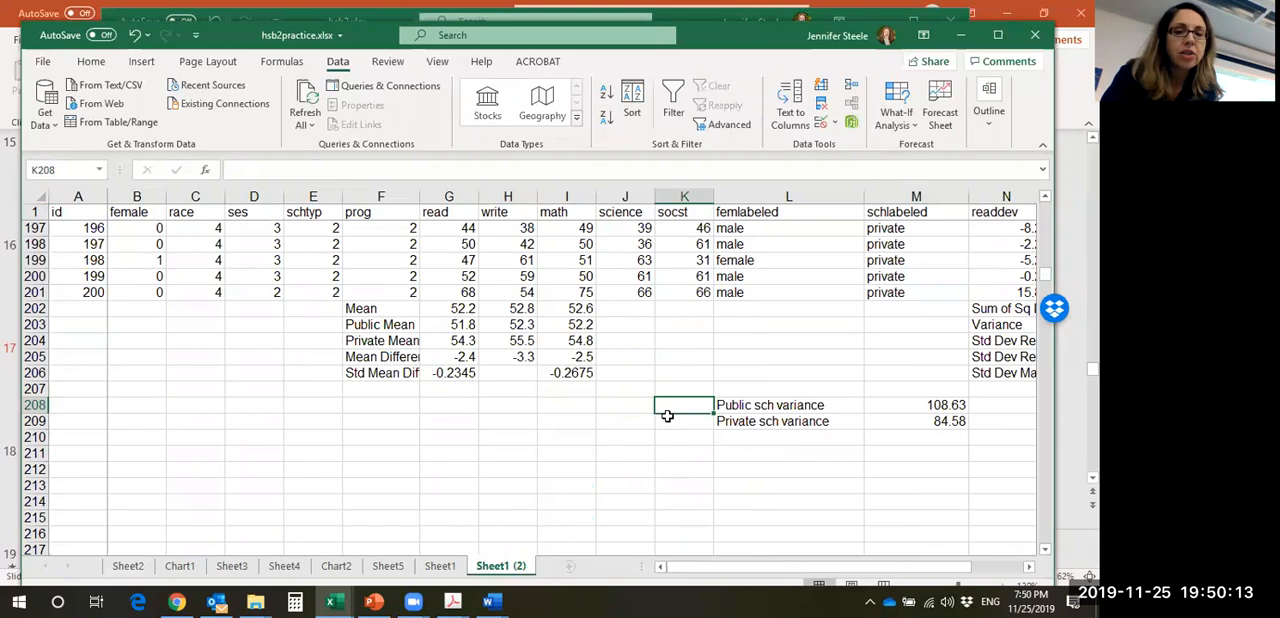
type("=s")
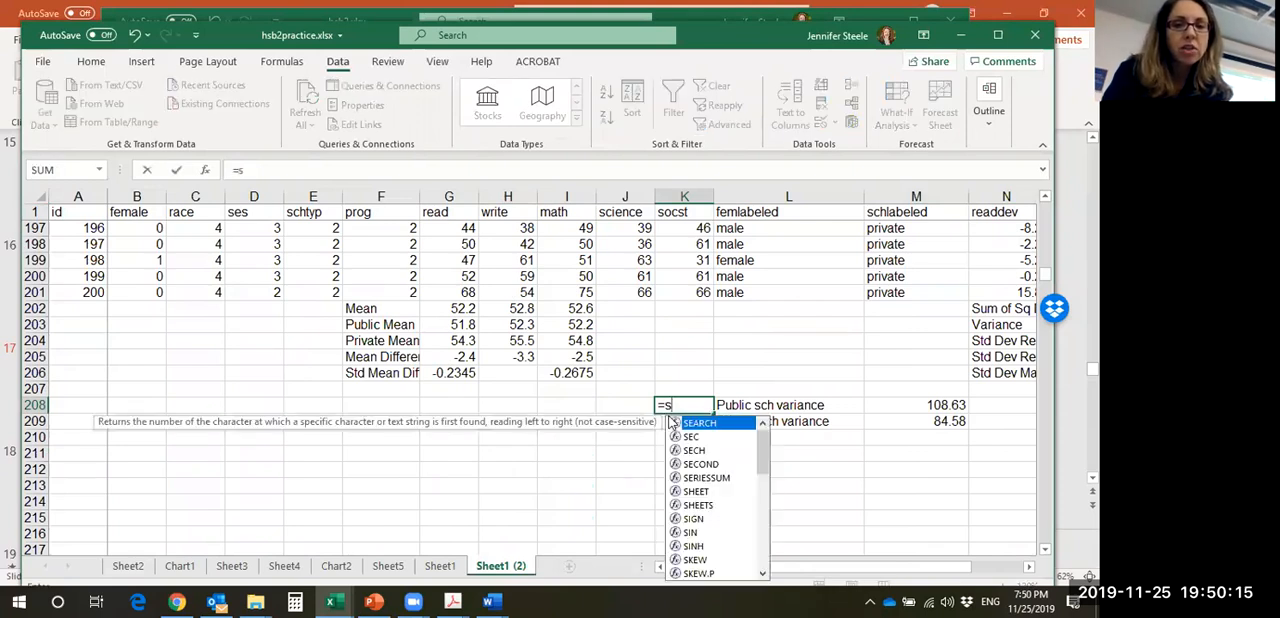
type("tdv.s")
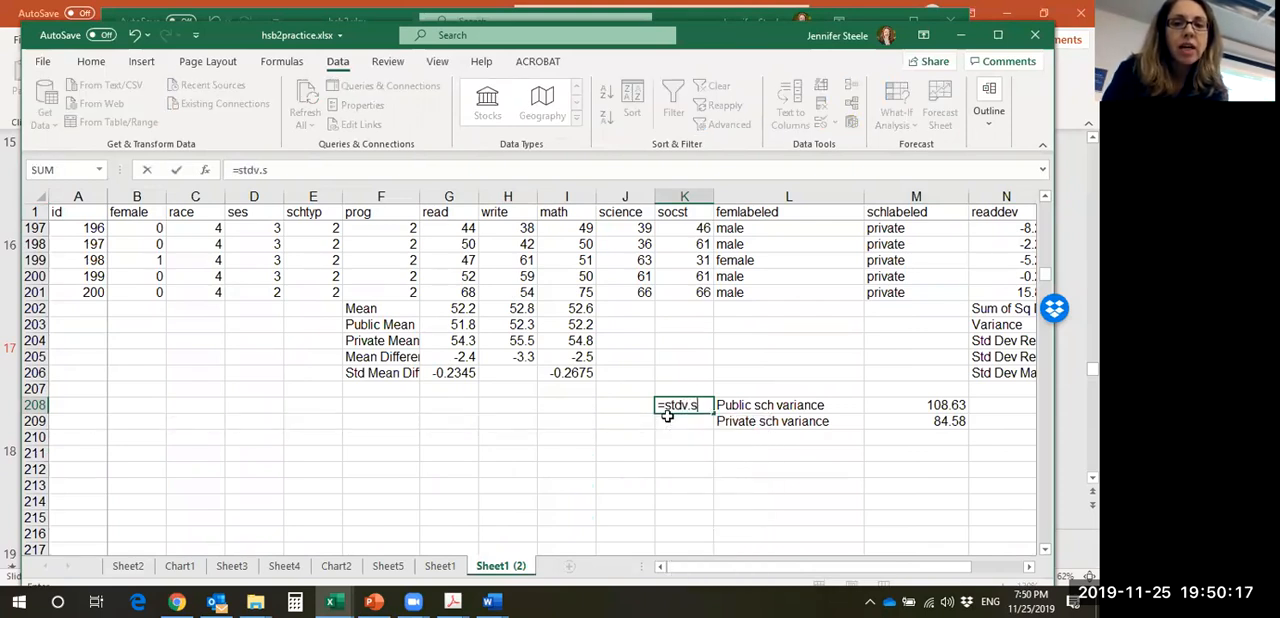
type("(")
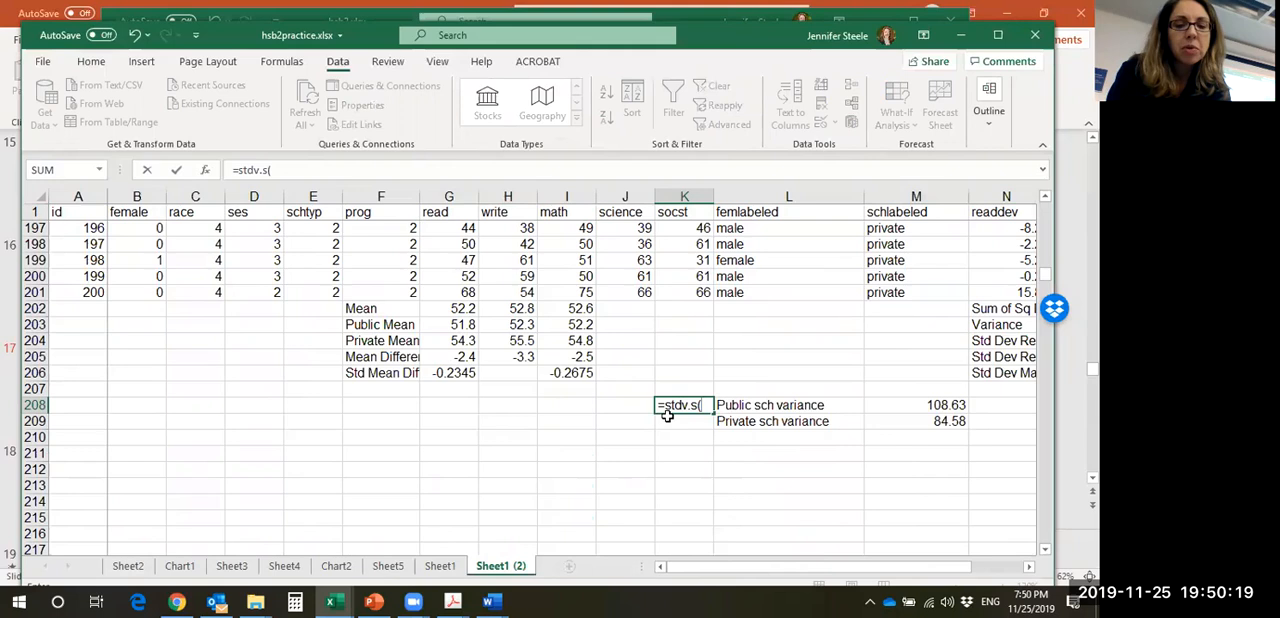
type("G2:G201")
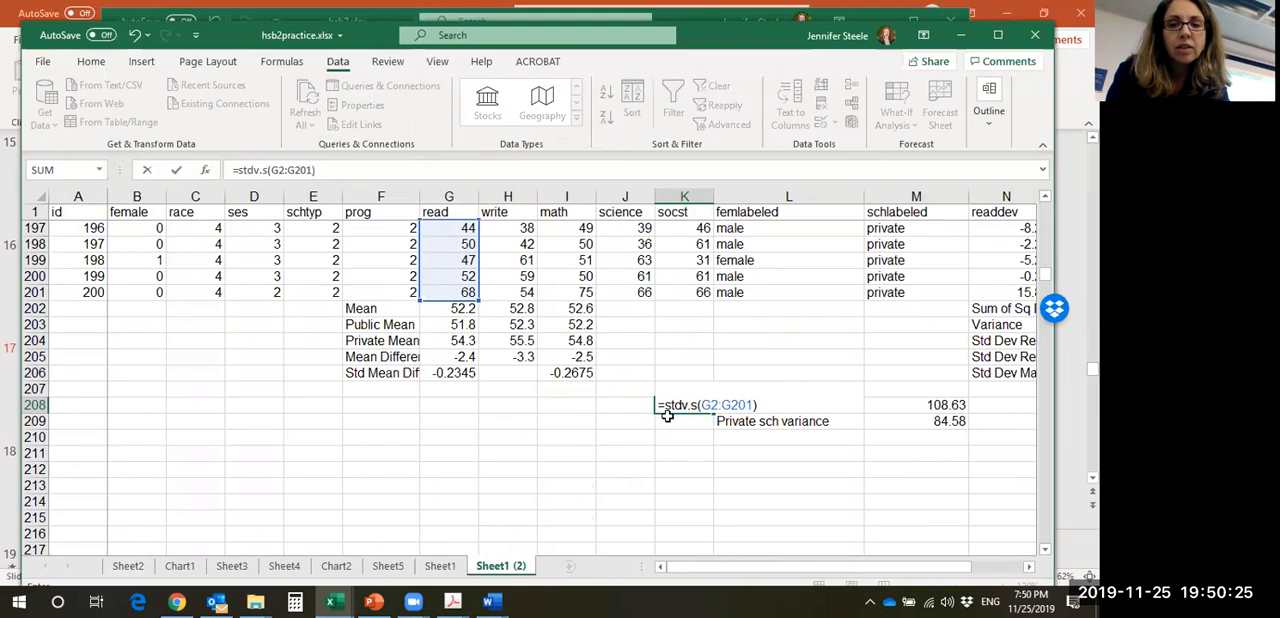
key("BackSpace")
key("BackSpace")
type("169")
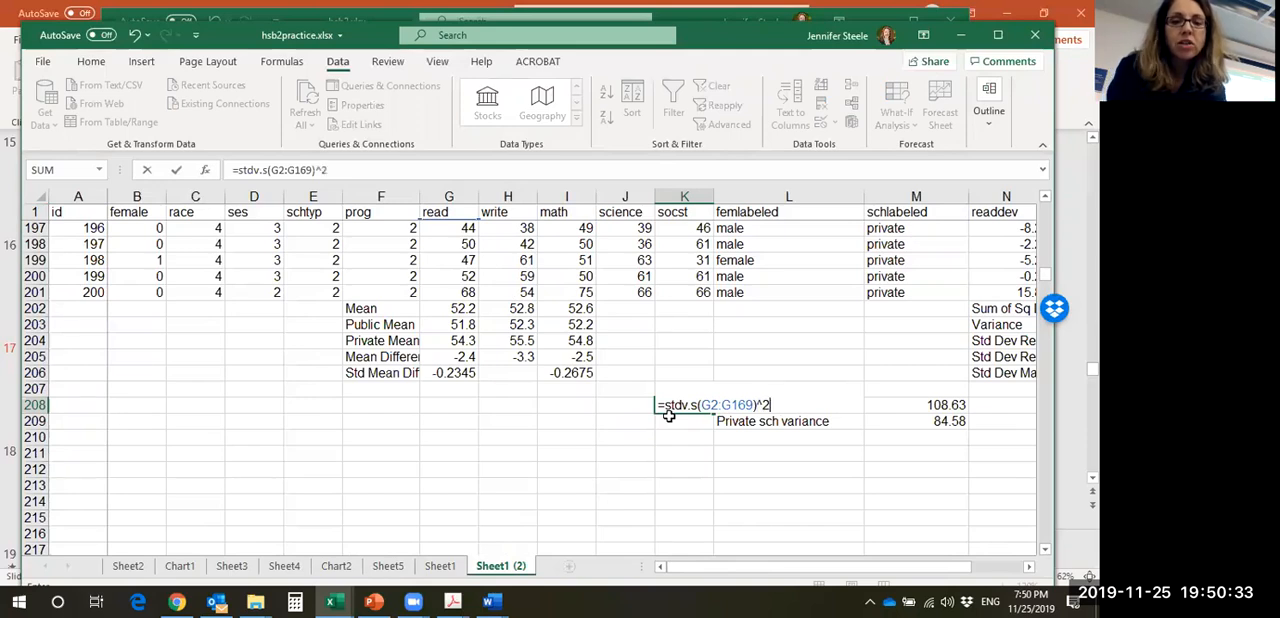
type("^2")
key("Return")
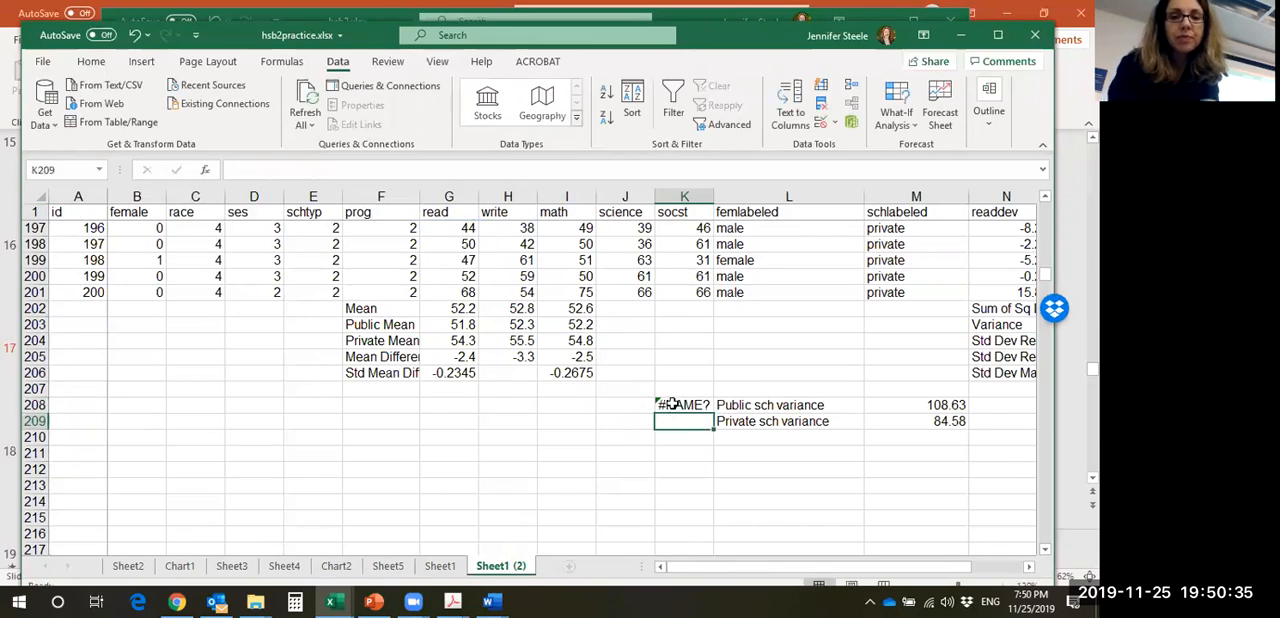
- Correct the formula in K208 to =stdev(G2:G169)^2 and widen column K slightly
left_click(668, 403)
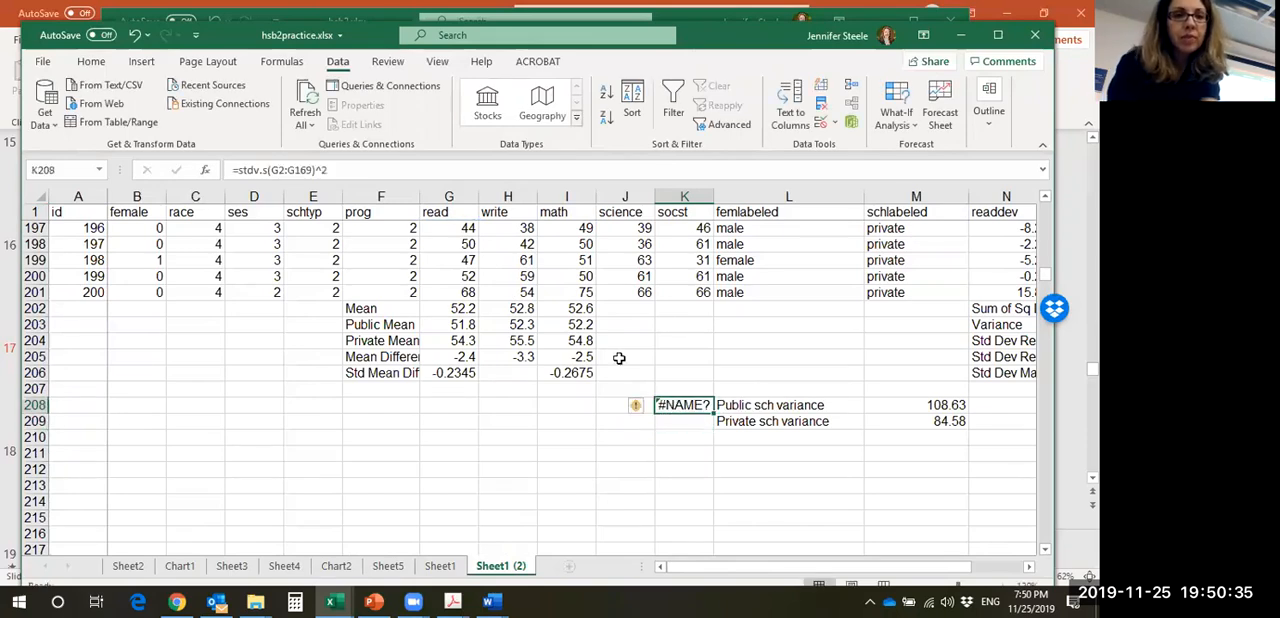
left_click(362, 173)
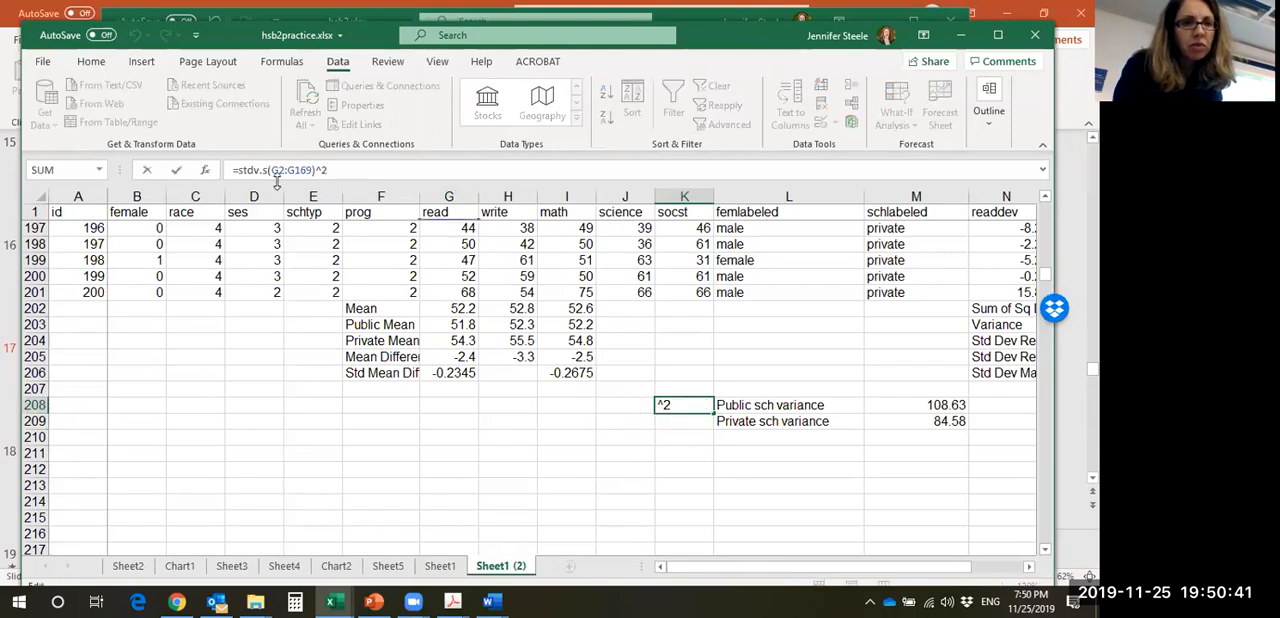
key("Return")
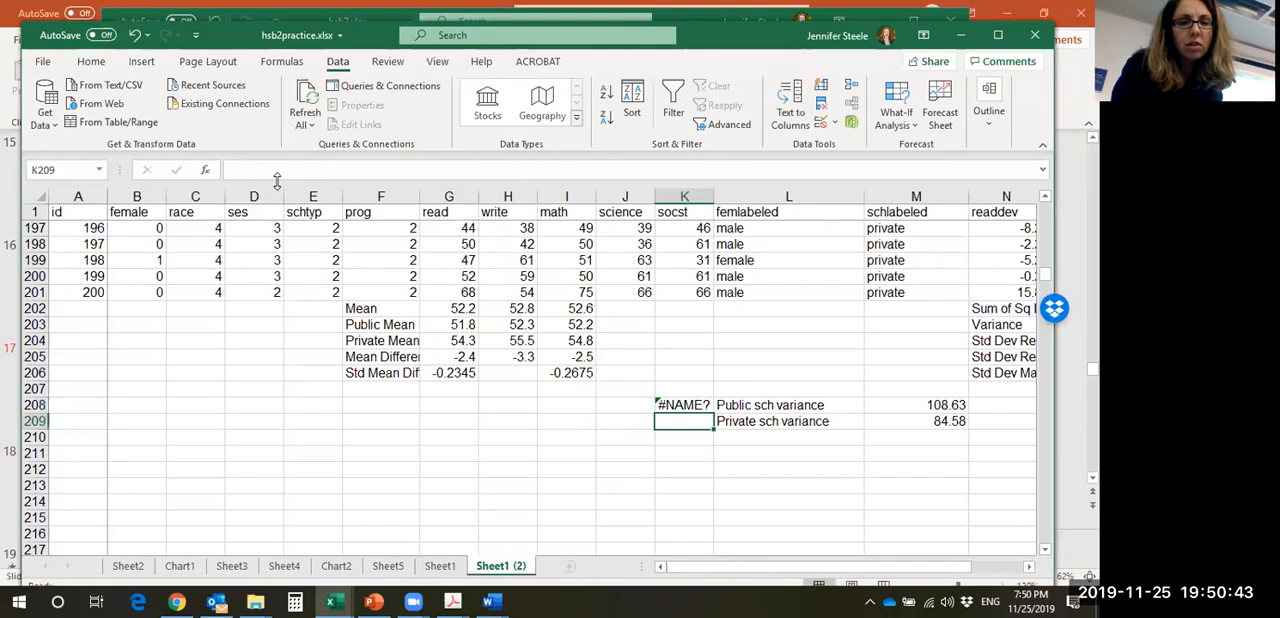
left_click(686, 403)
left_click_drag(713, 196, 729, 196)
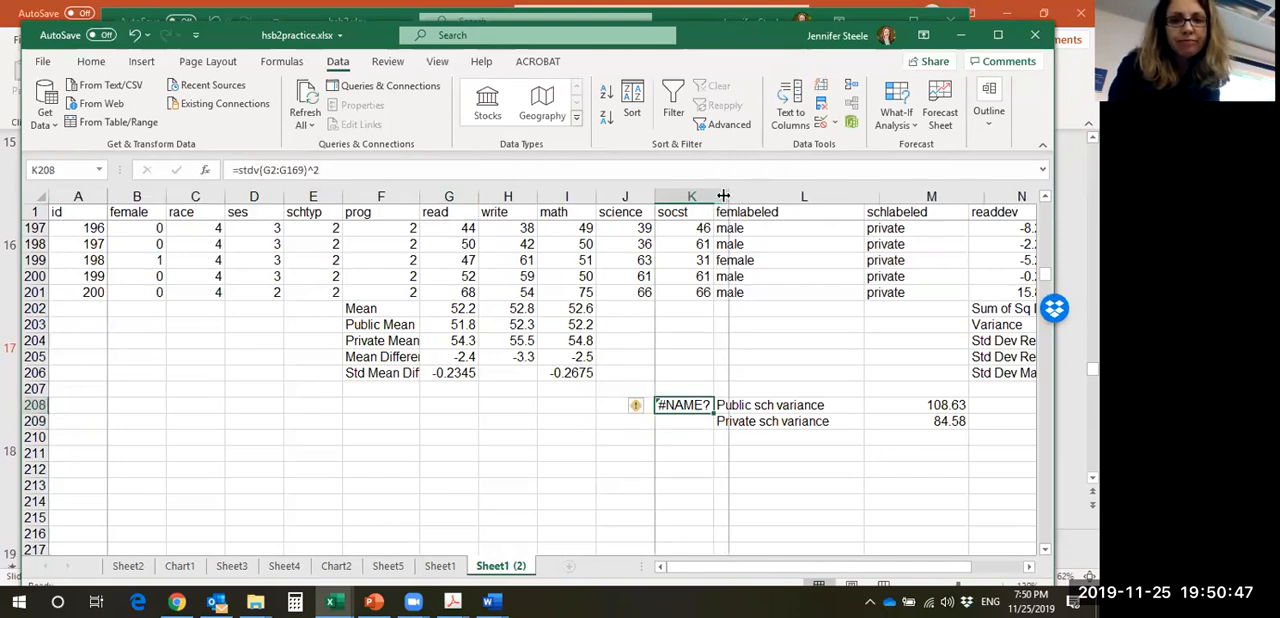
left_click(250, 170)
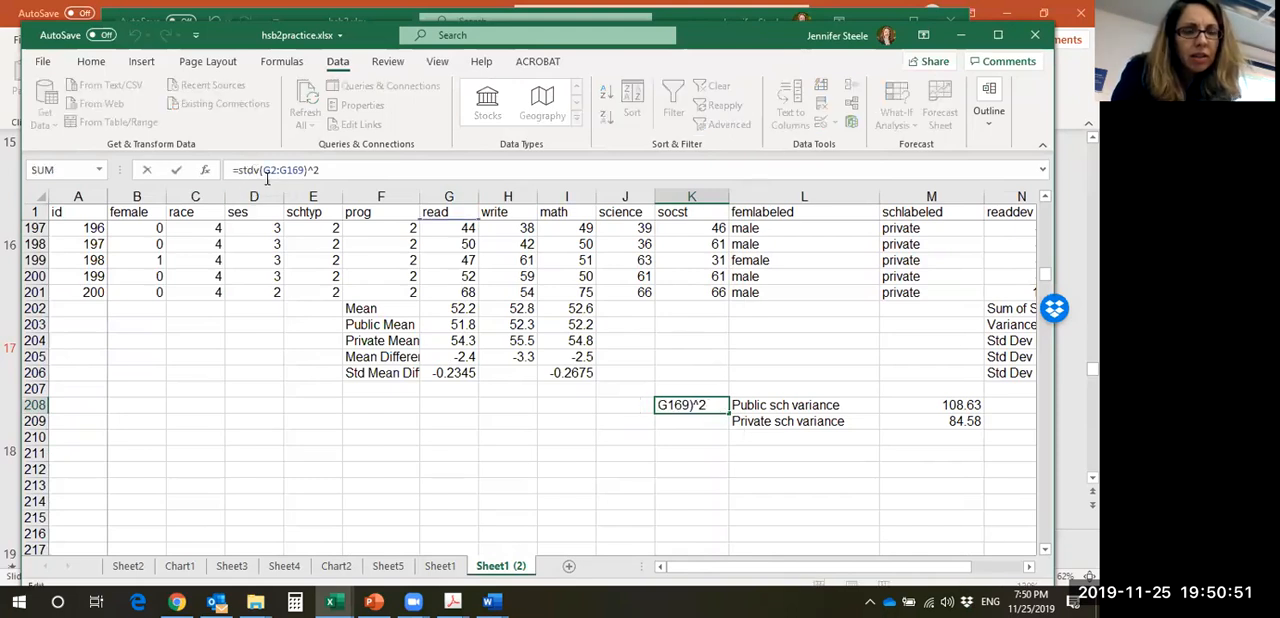
type("e")
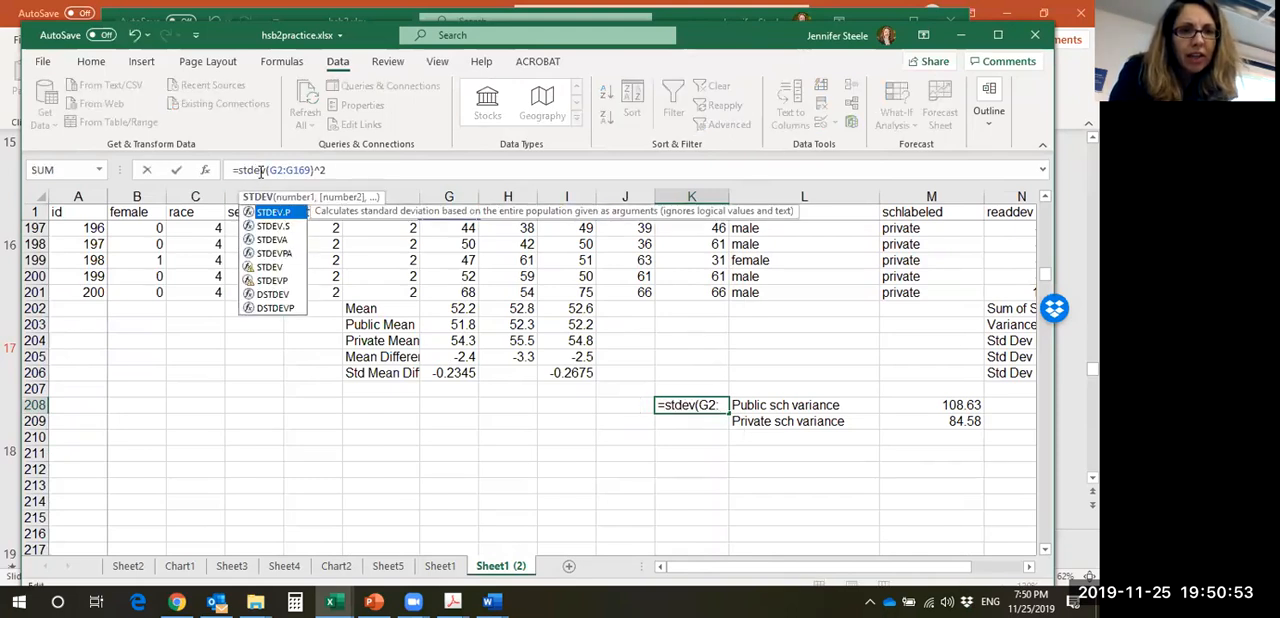
key("Right")
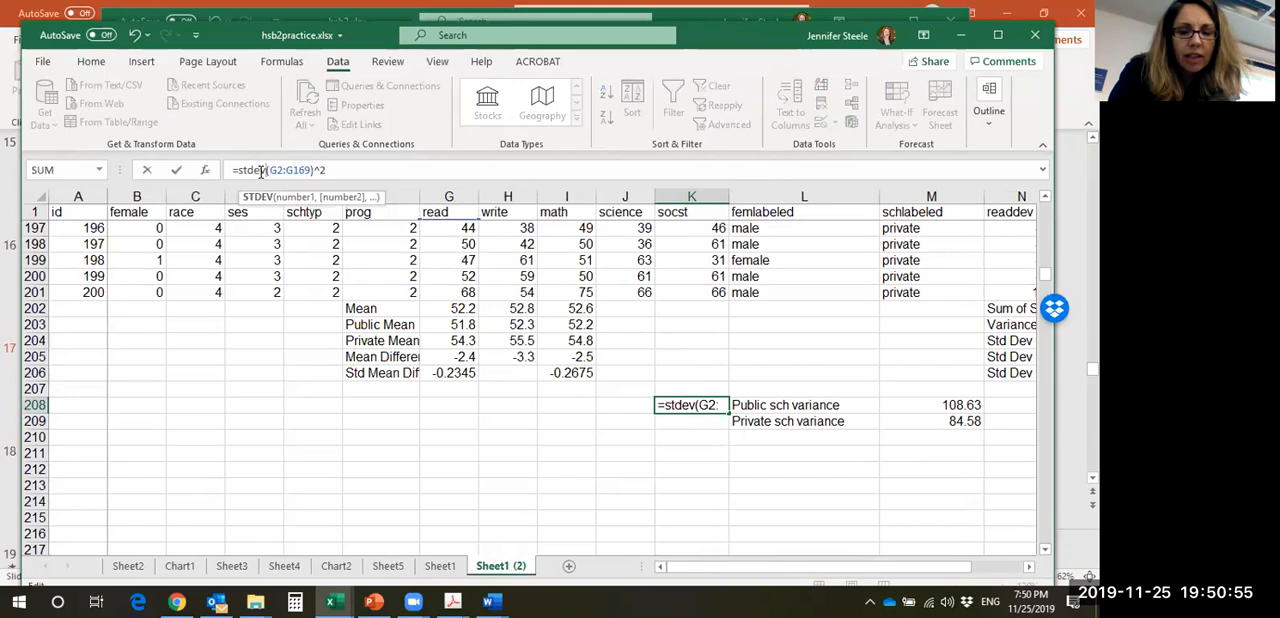
key("Return")
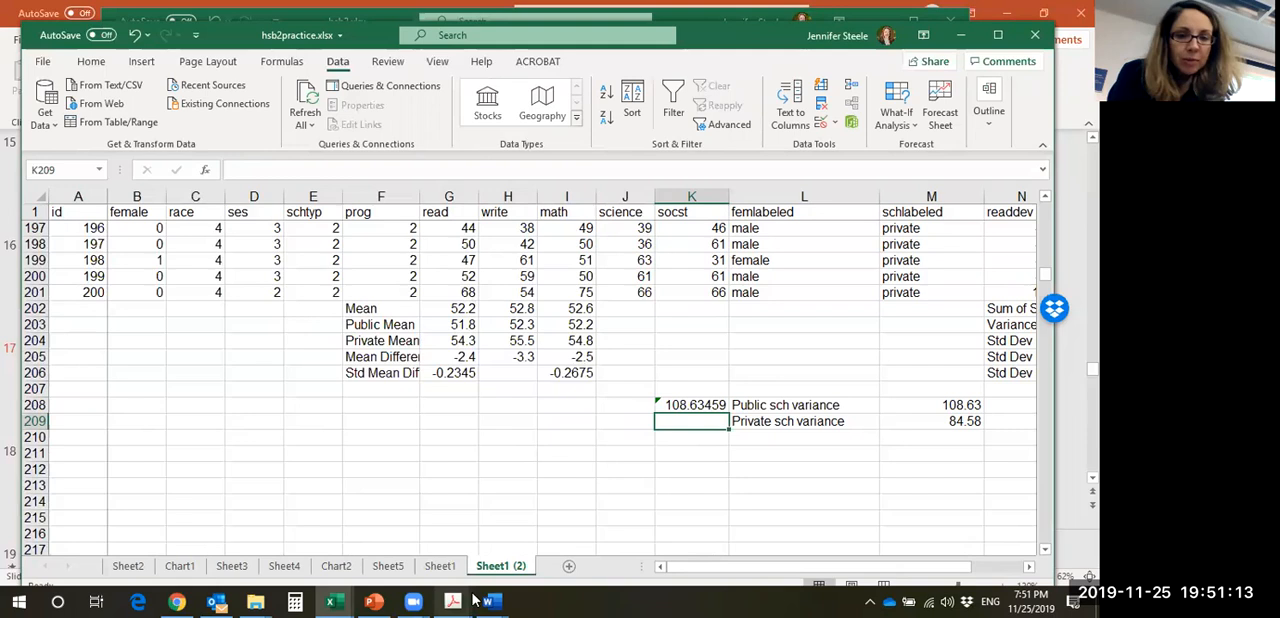
- Switch to the class handout in Adobe Acrobat and review the instructions and formulas for the public and private school n's minus 1
mouse_move(452, 600)
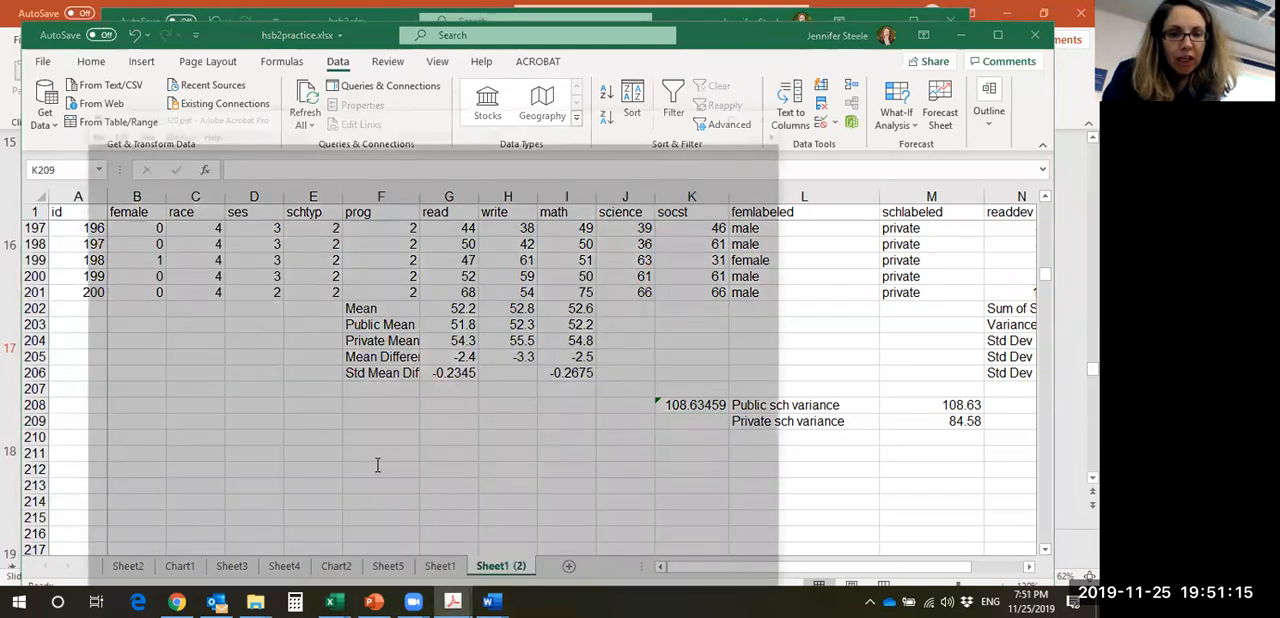
left_click(397, 527)
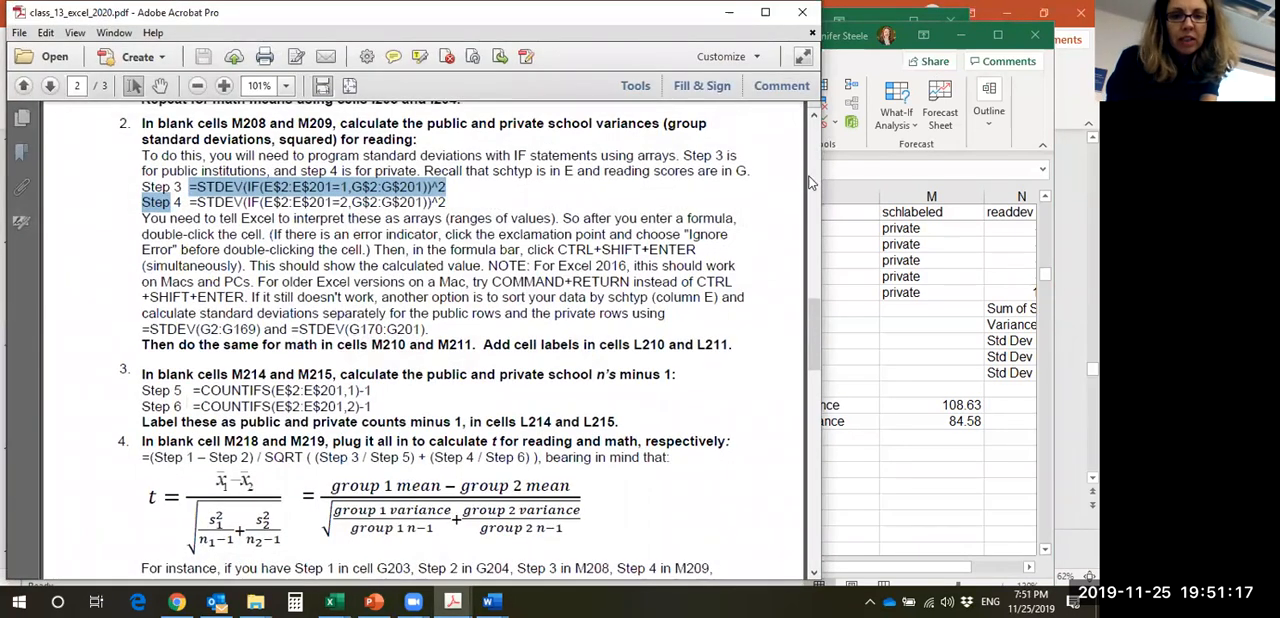
left_click(812, 300)
left_click_drag(812, 300, 784, 376)
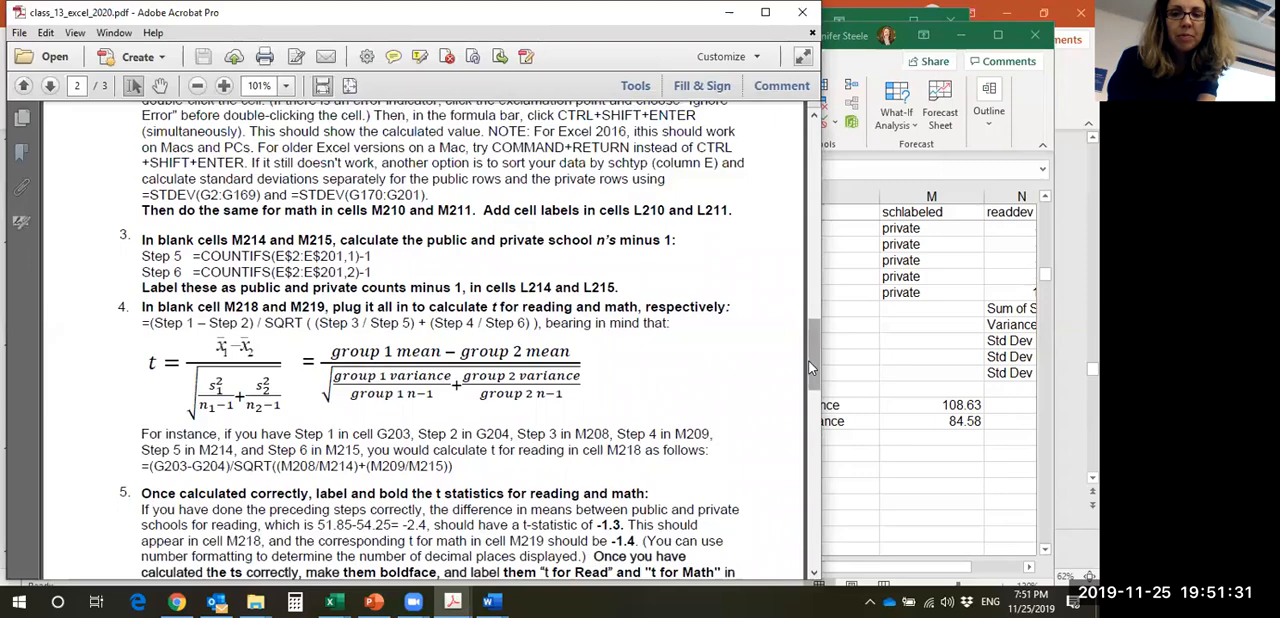
scroll(813, 322, "up", 5)
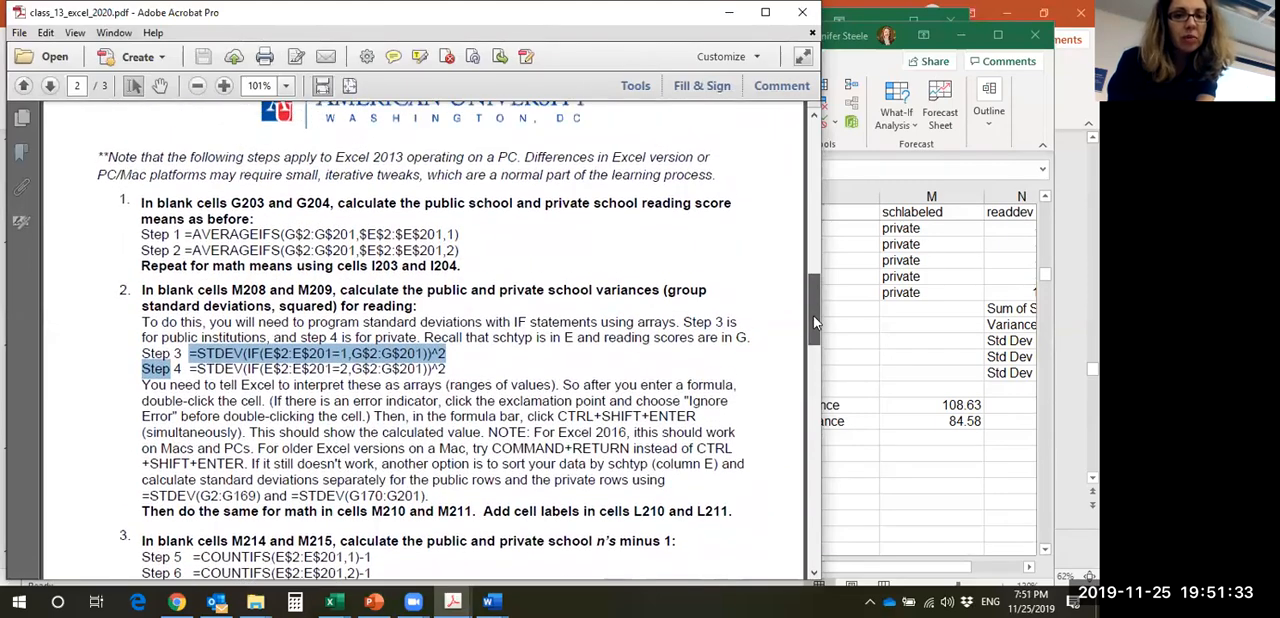
scroll(813, 330, "down", 3)
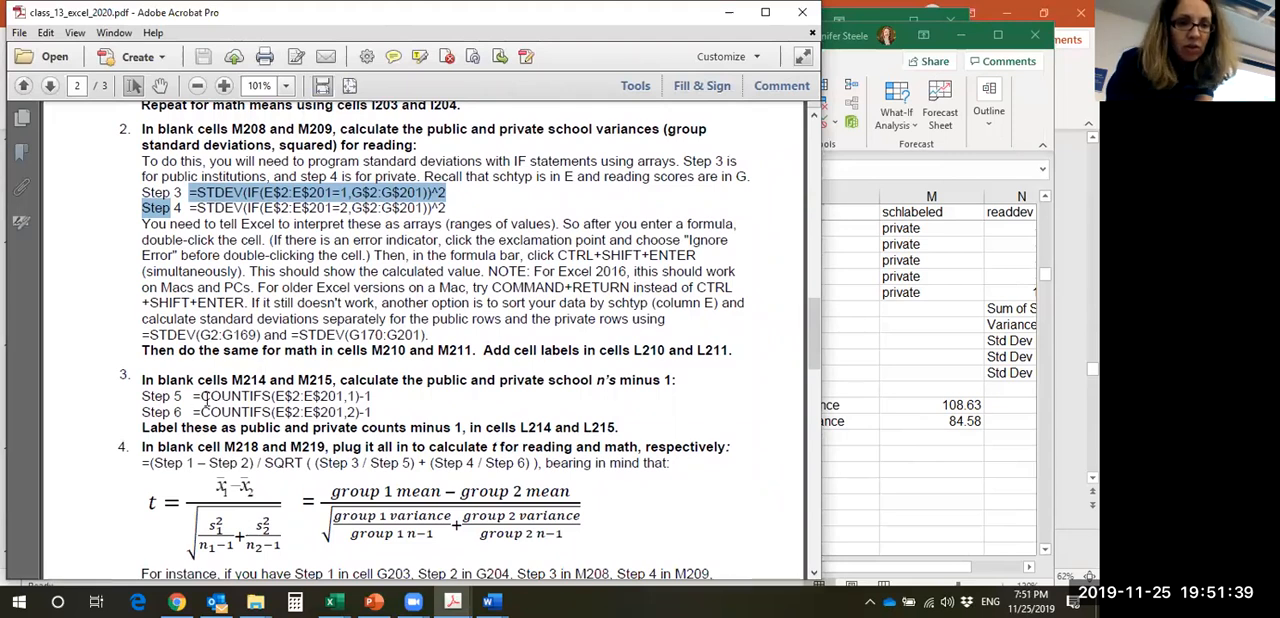
left_click_drag(190, 396, 380, 403)
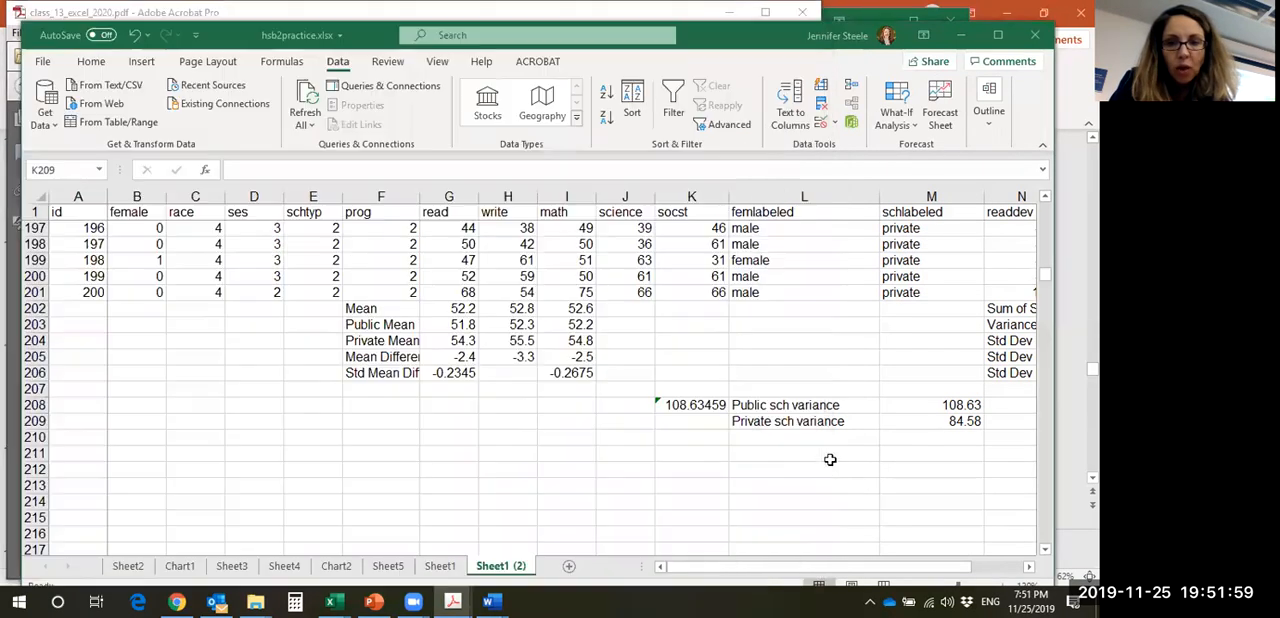
- Return to the Excel workbook and enter the label "Public count - 1" in L214
left_click(822, 458)
left_click(821, 458)
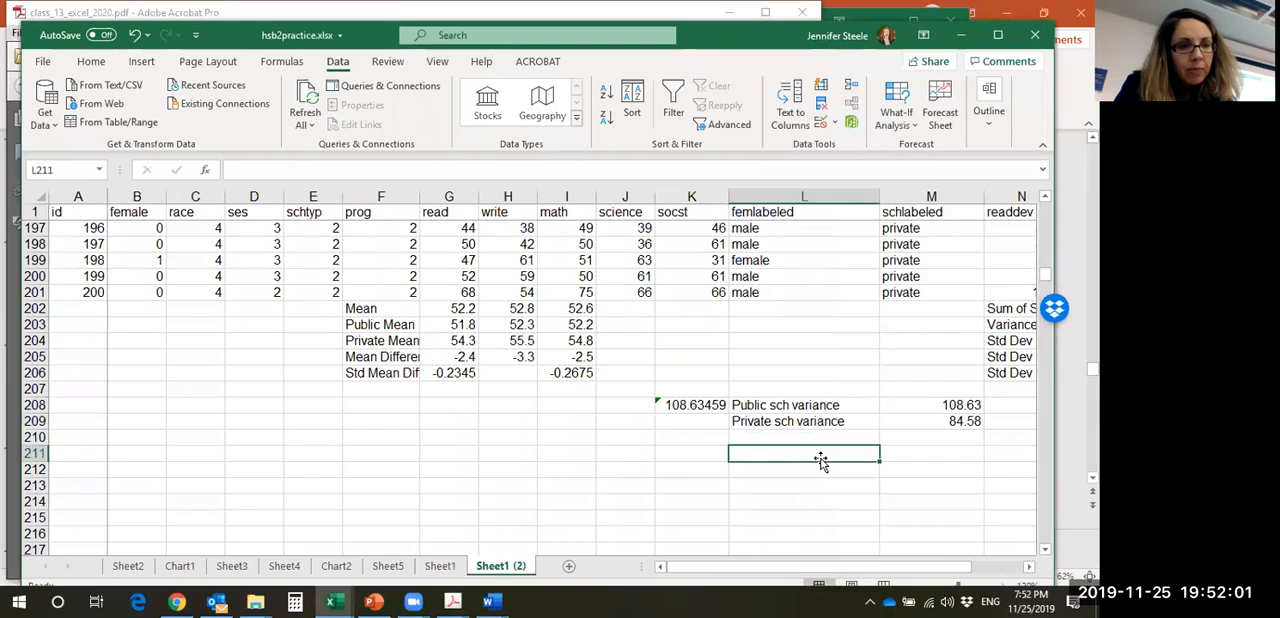
key("Down")
key("Down")
key("Down")
type("Cal")
key("BackSpace")
key("BackSpace")
key("BackSpace")
type("Public count - 1")
key("Return")
- Enter the label "Private count -1" in L215
type("Priv")
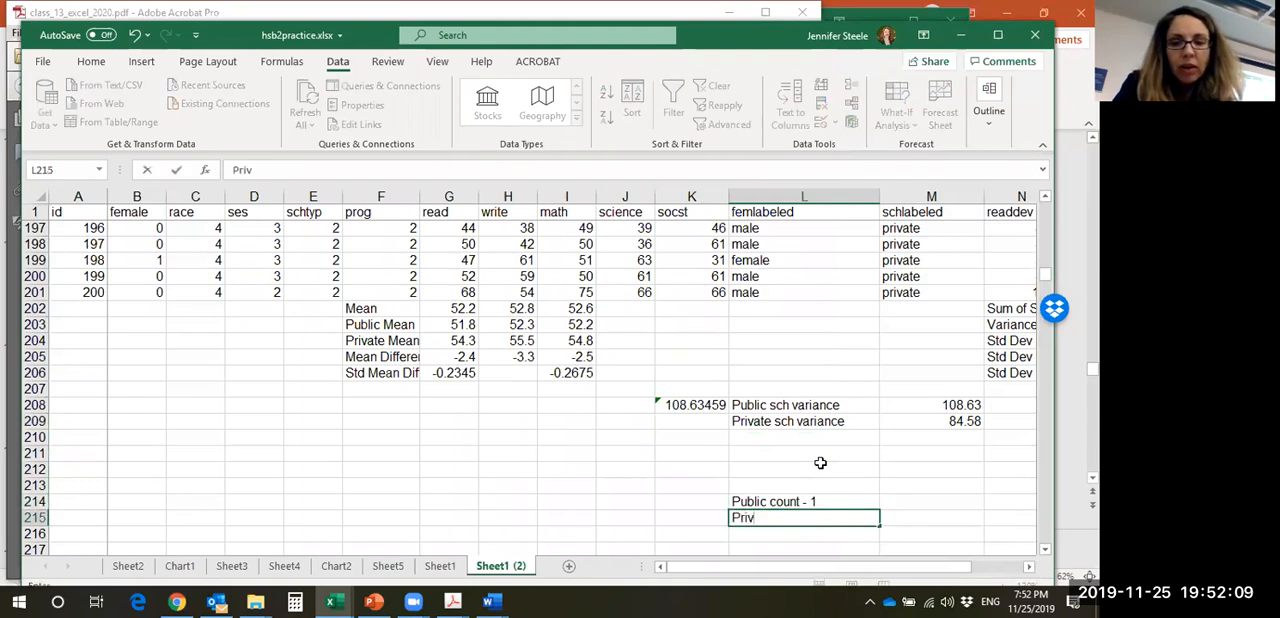
type("ate count -1")
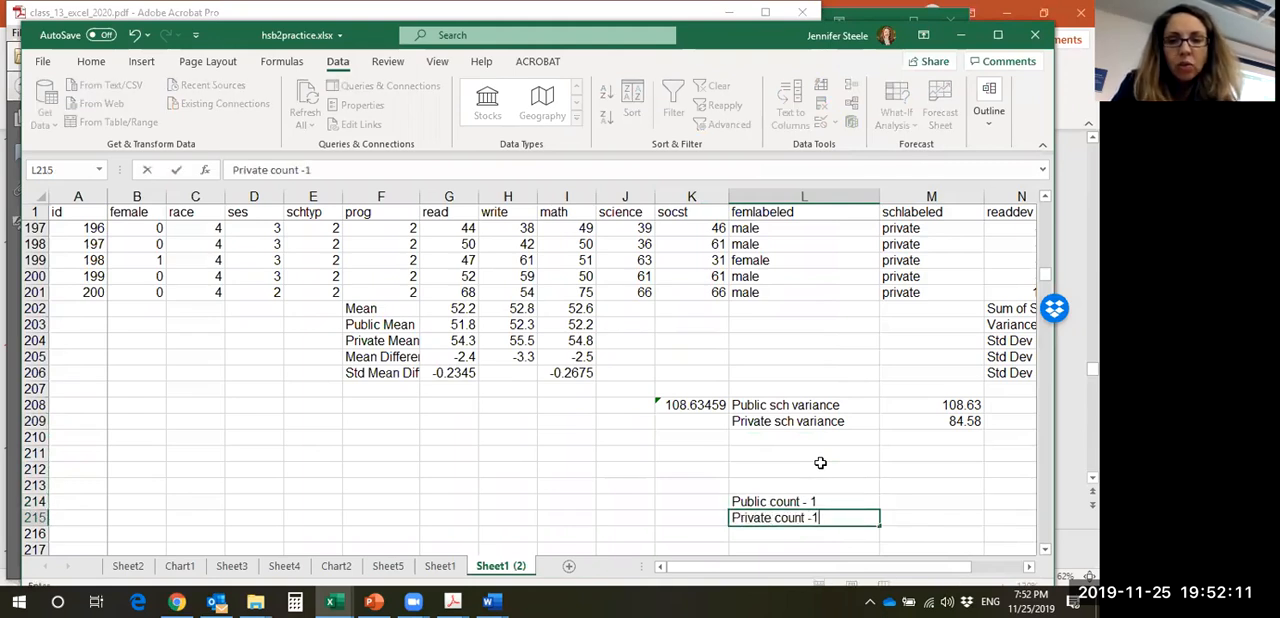
key("Up")
- Copy the Step 5 formula =COUNTIFS(E$2:E$201,1)-1 from the handout PDF into cell M214 of the Excel workbook
key("Right")
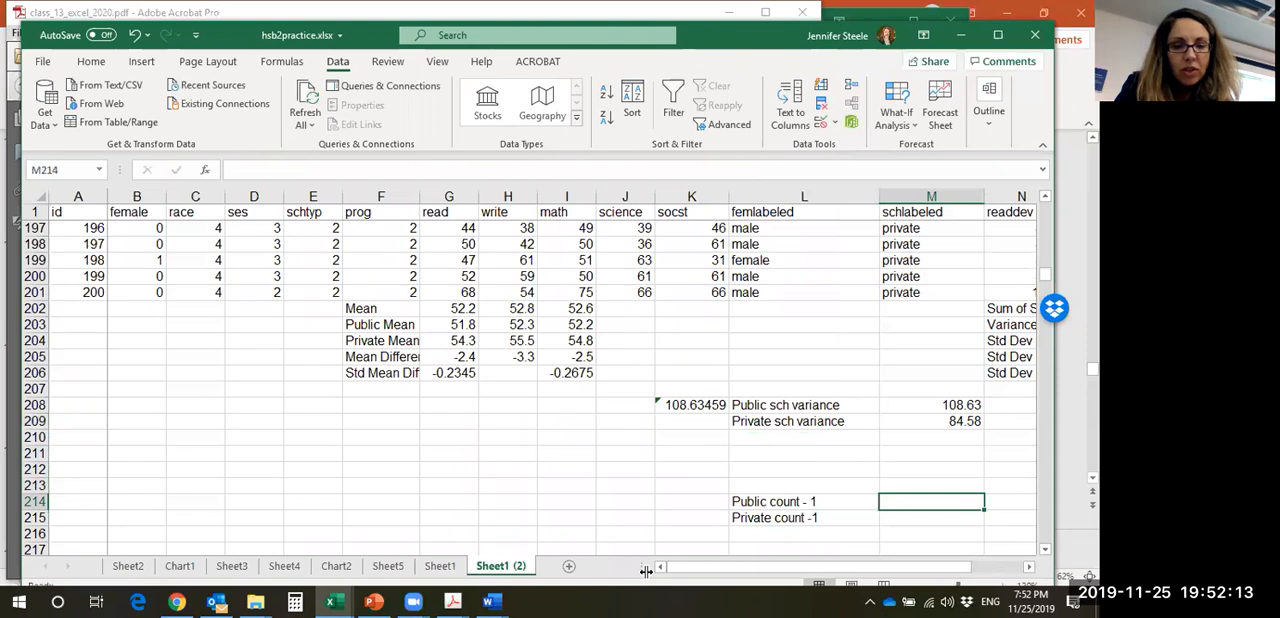
mouse_move(452, 601)
left_click(386, 540)
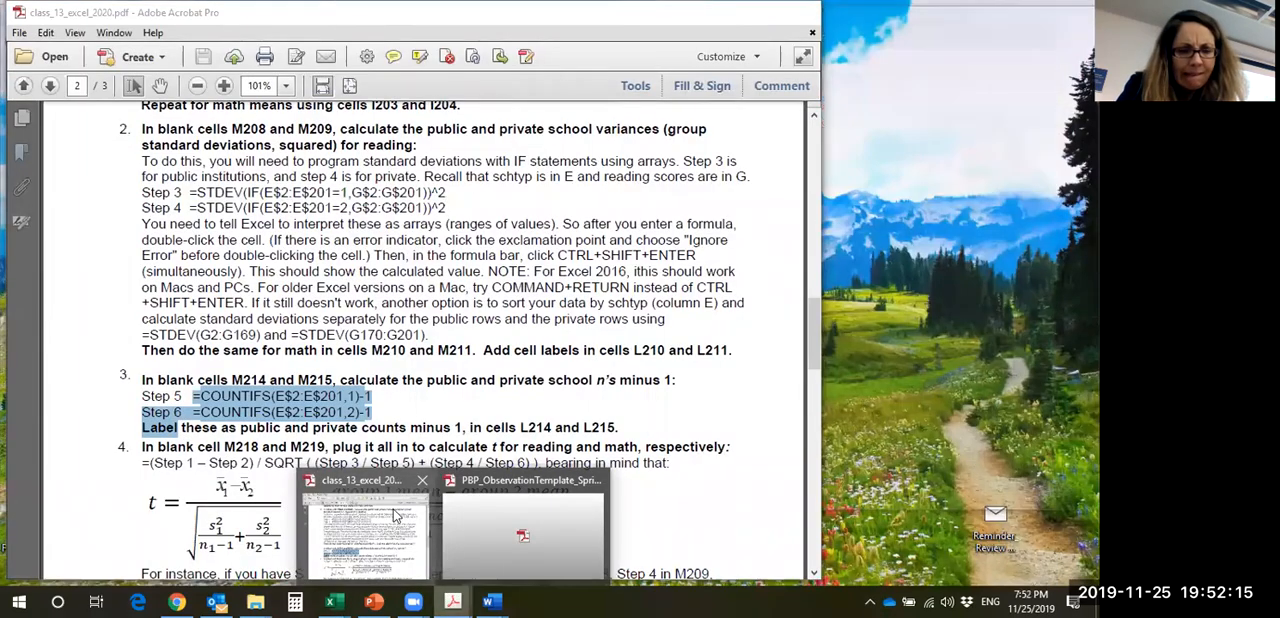
left_click(372, 400)
left_click_drag(372, 397, 195, 397)
left_click(262, 416)
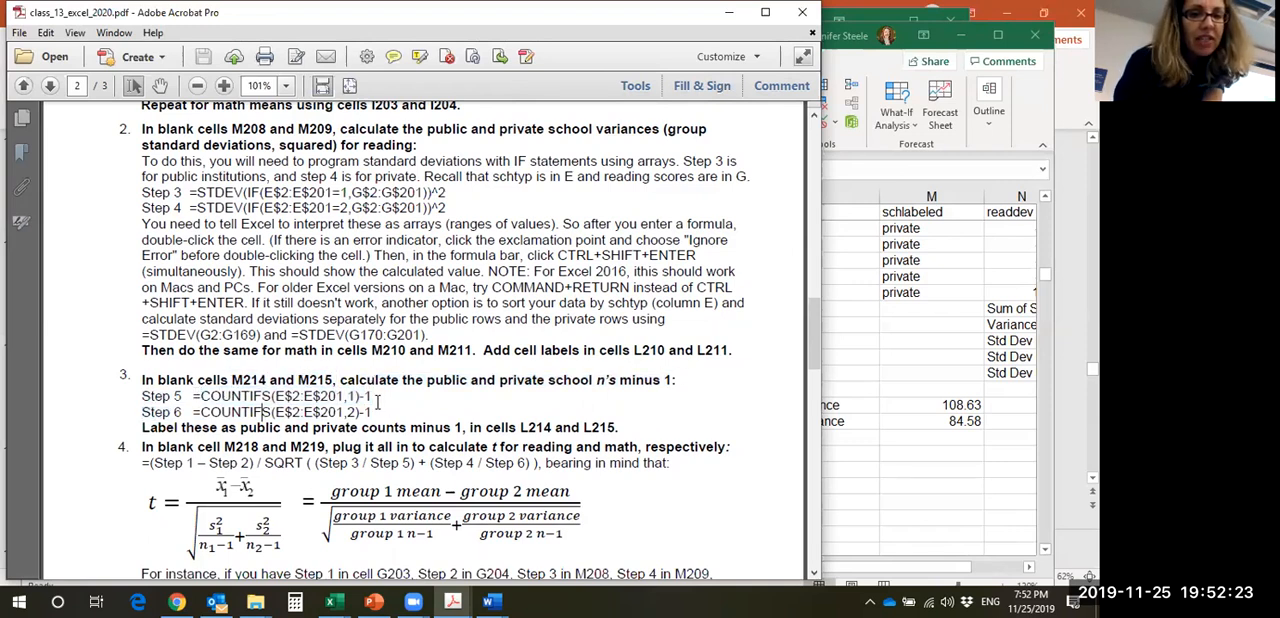
left_click_drag(372, 397, 190, 397)
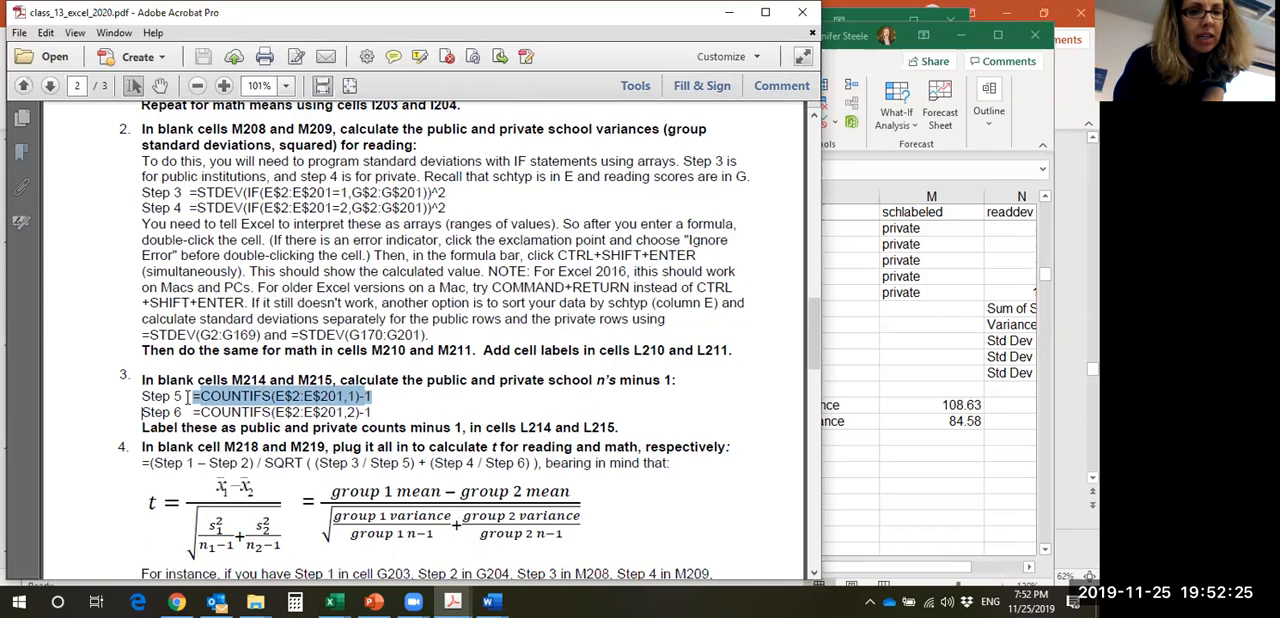
key("ctrl+c")
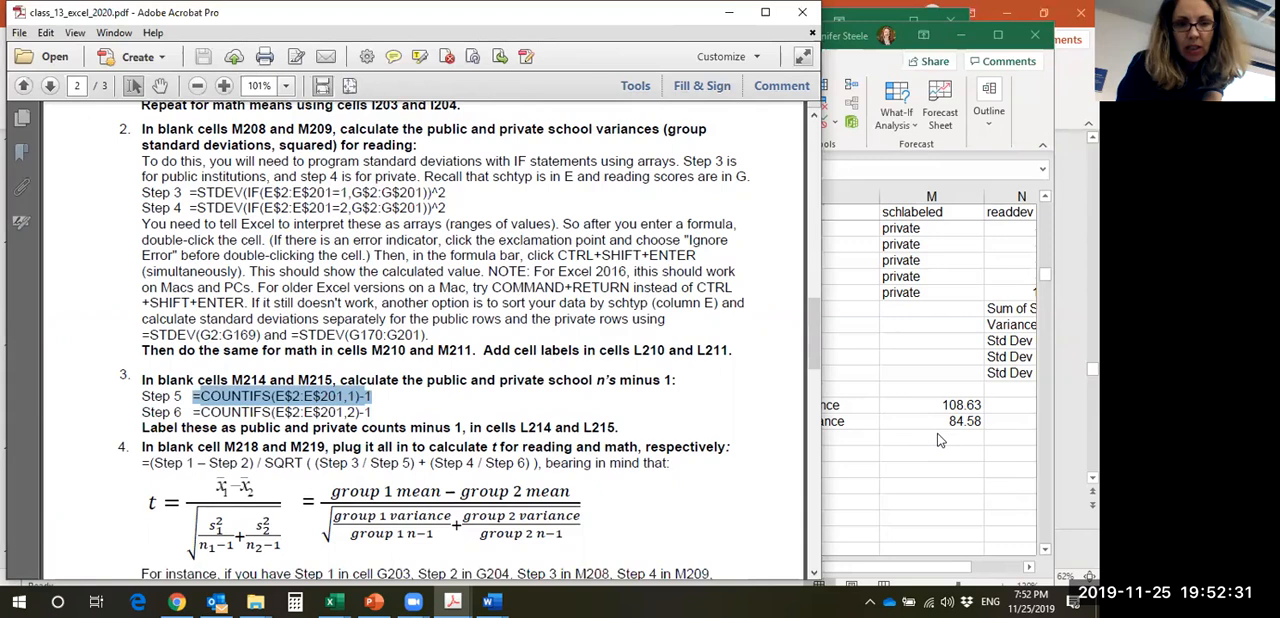
key("alt+Tab")
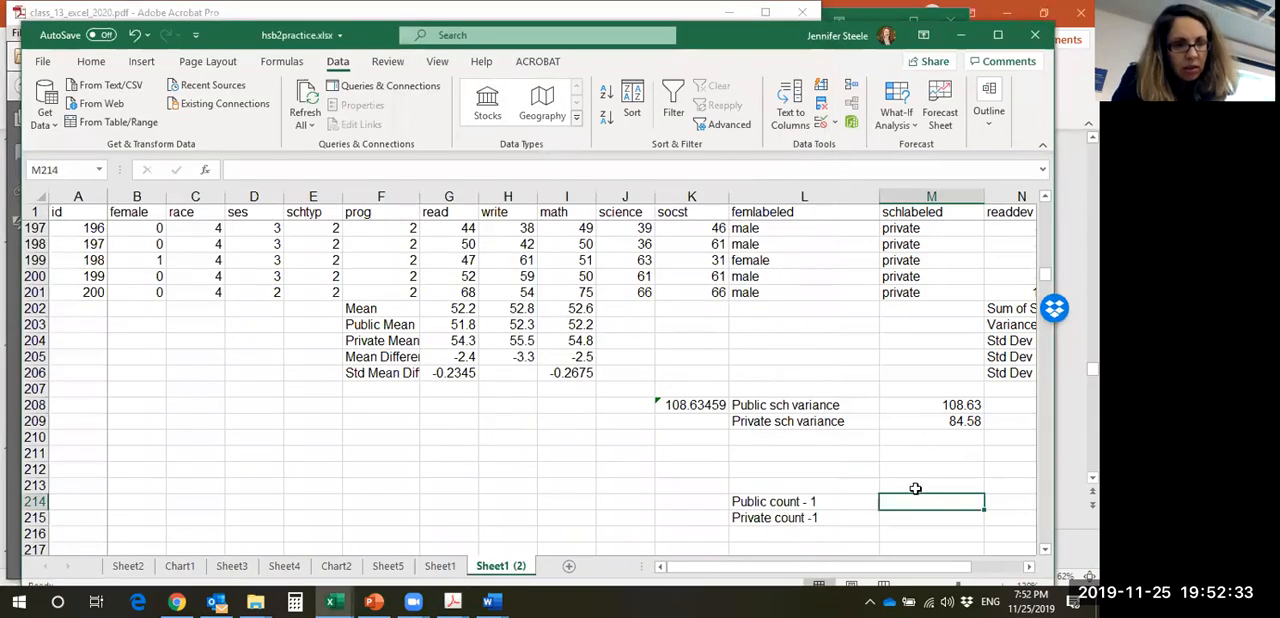
key("ctrl+v")
key("Down")
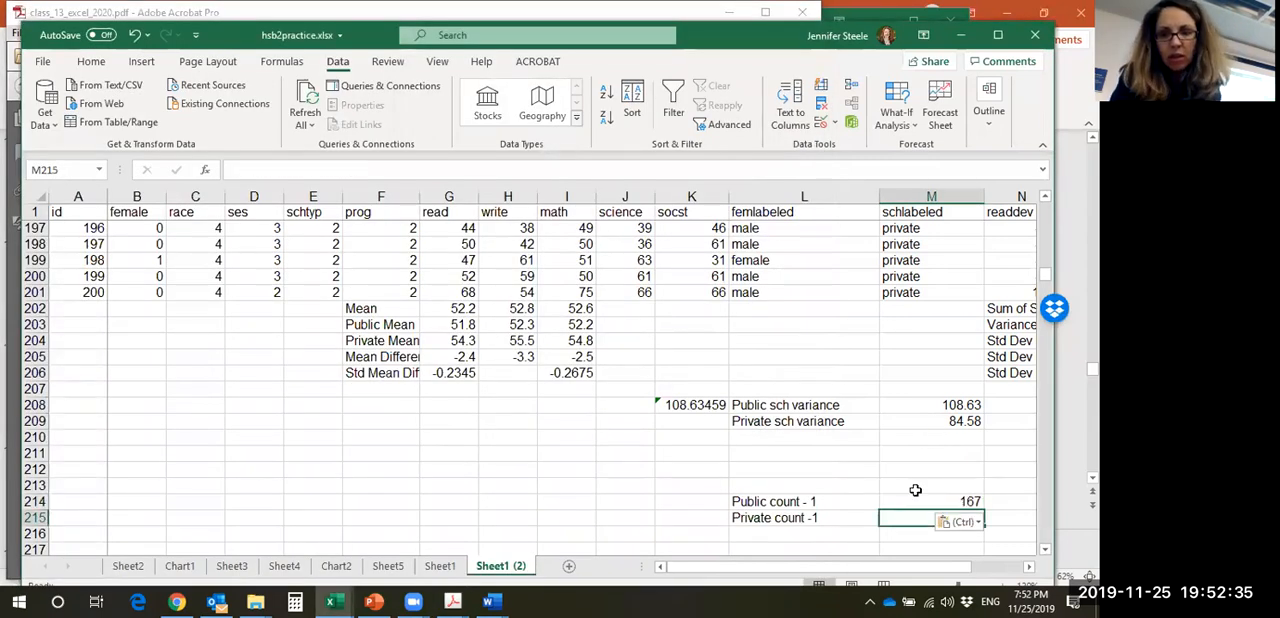
- Review the COUNTIFS formula in M214 and fill it down into M215
left_click(922, 502)
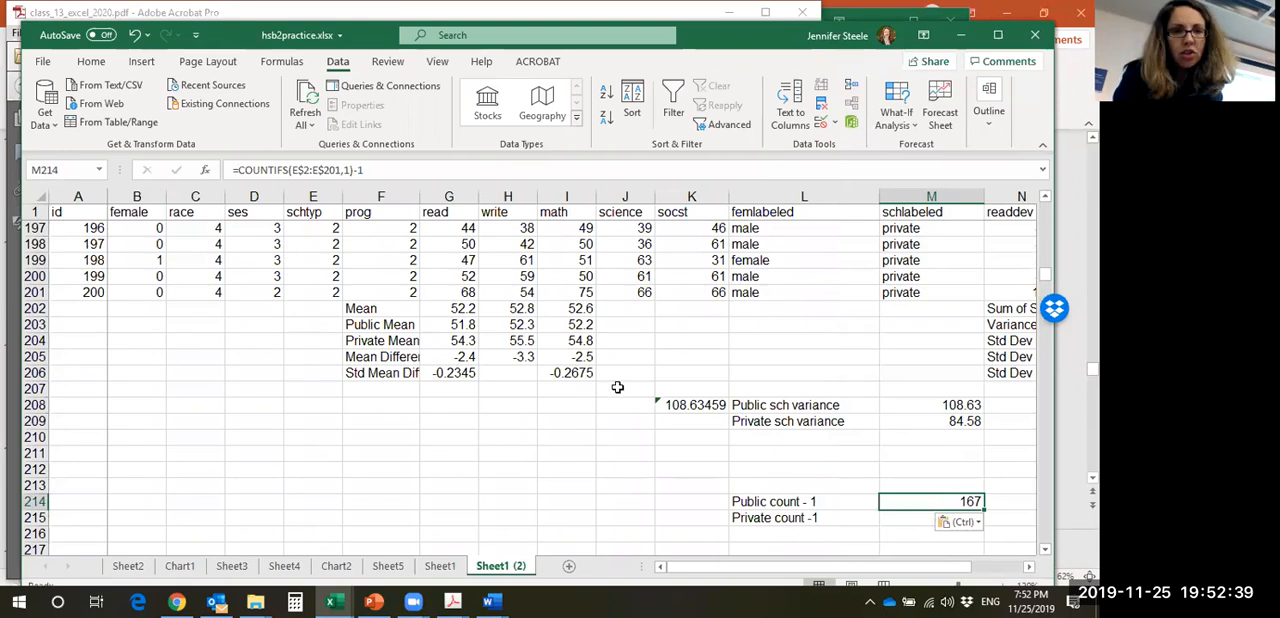
left_click(411, 175)
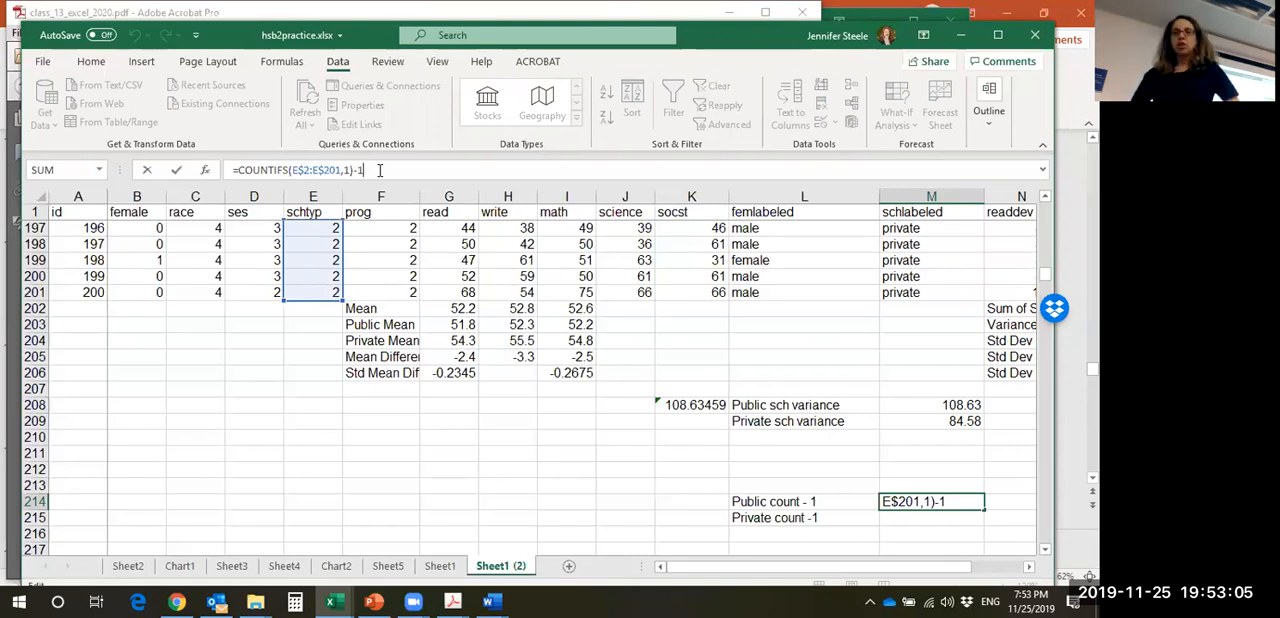
key("Return")
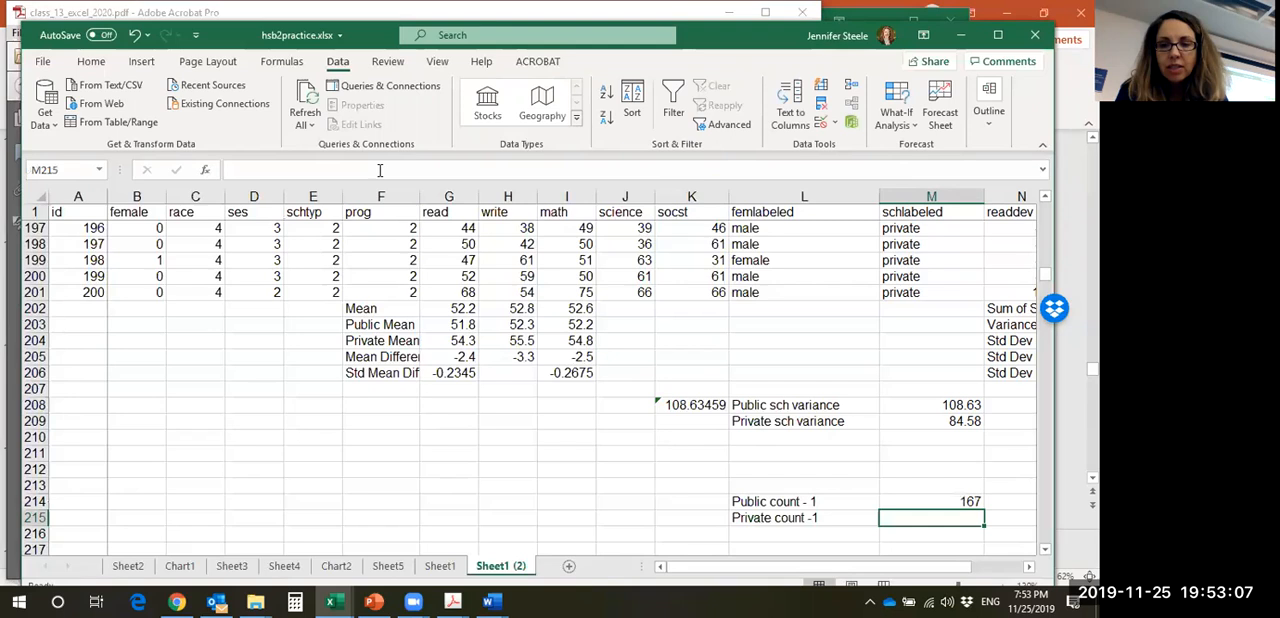
left_click(972, 502)
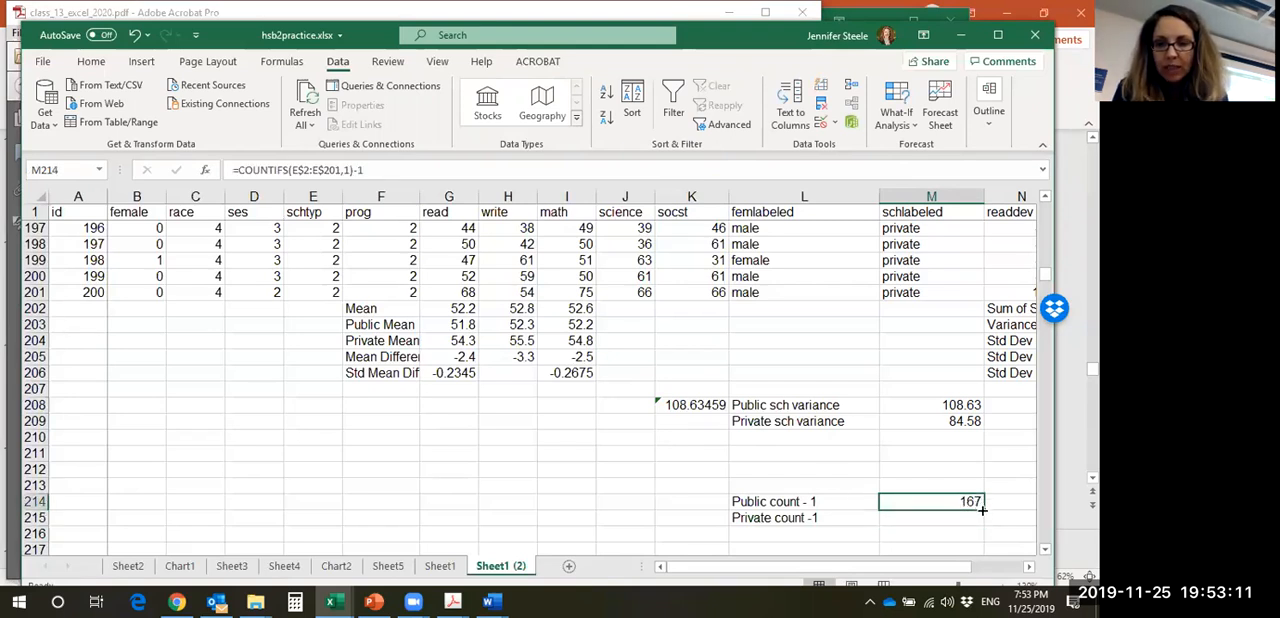
left_click_drag(983, 509, 976, 524)
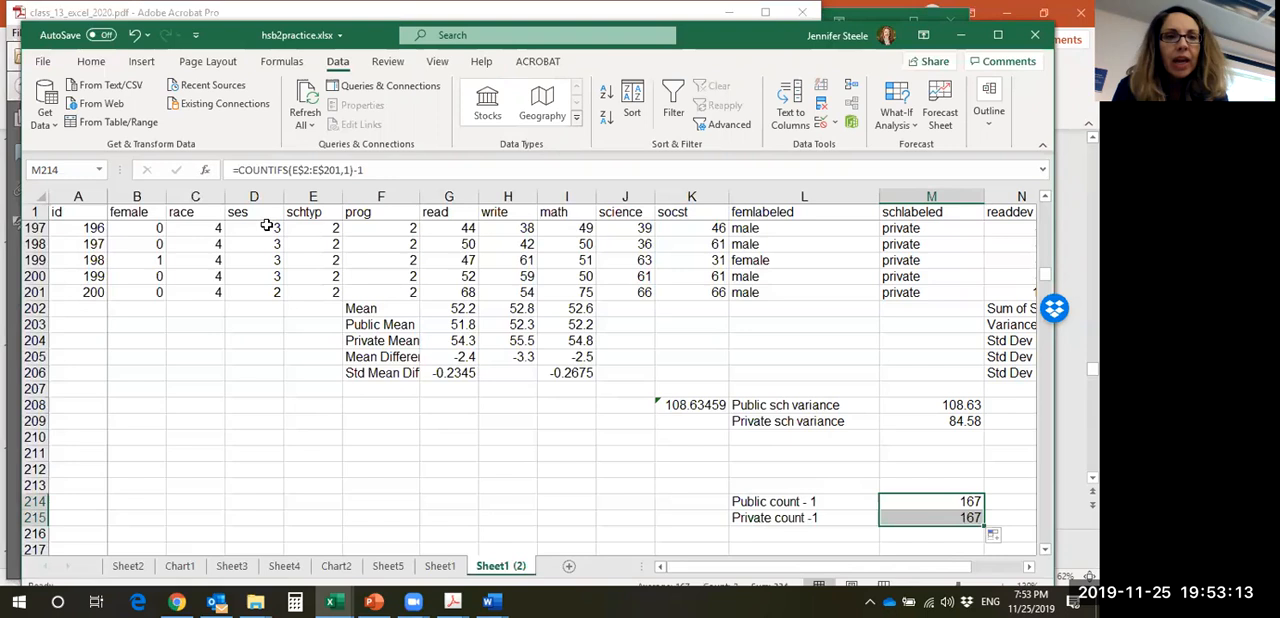
left_click(353, 170)
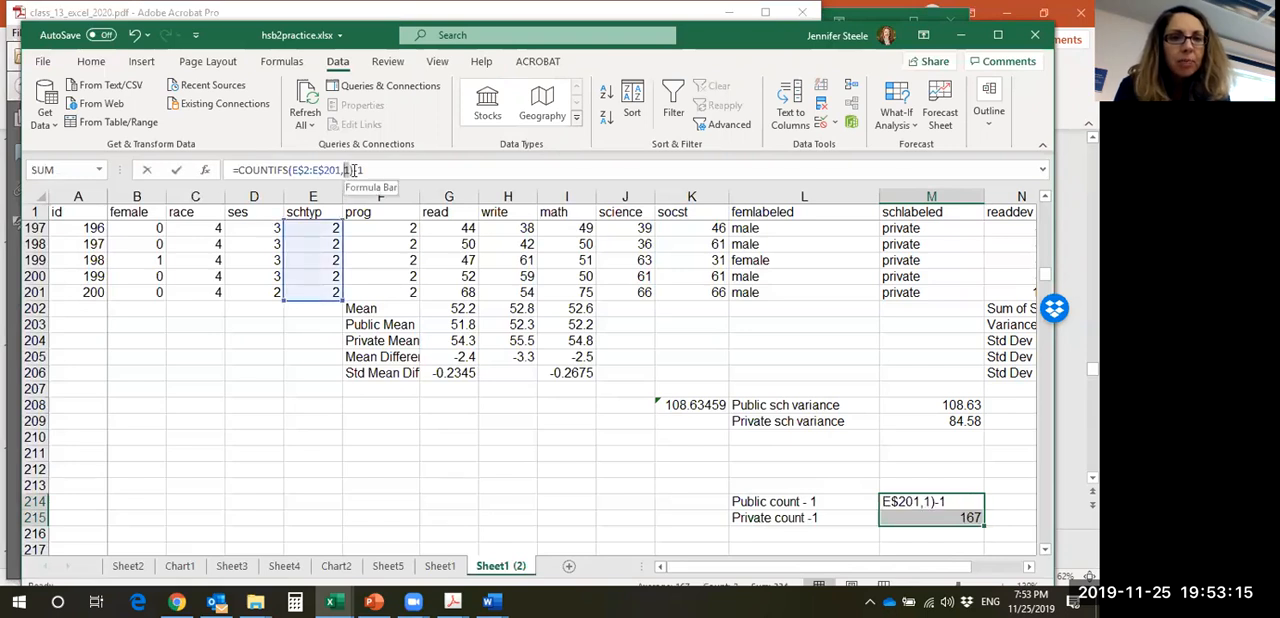
type("2")
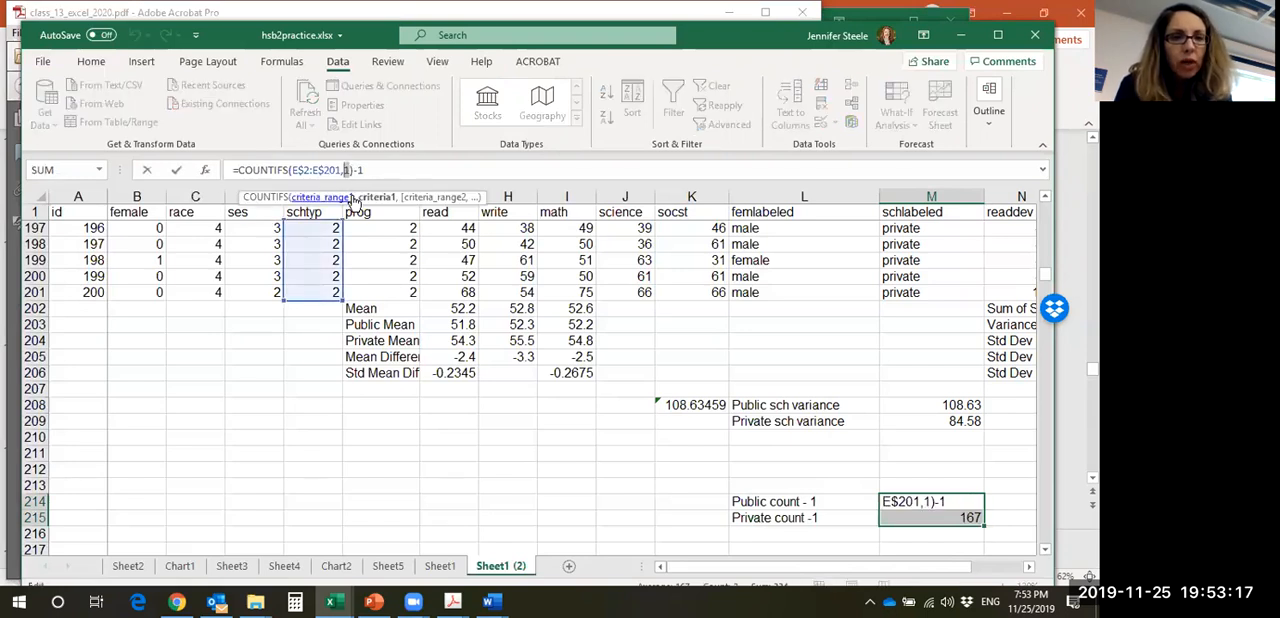
key("Return")
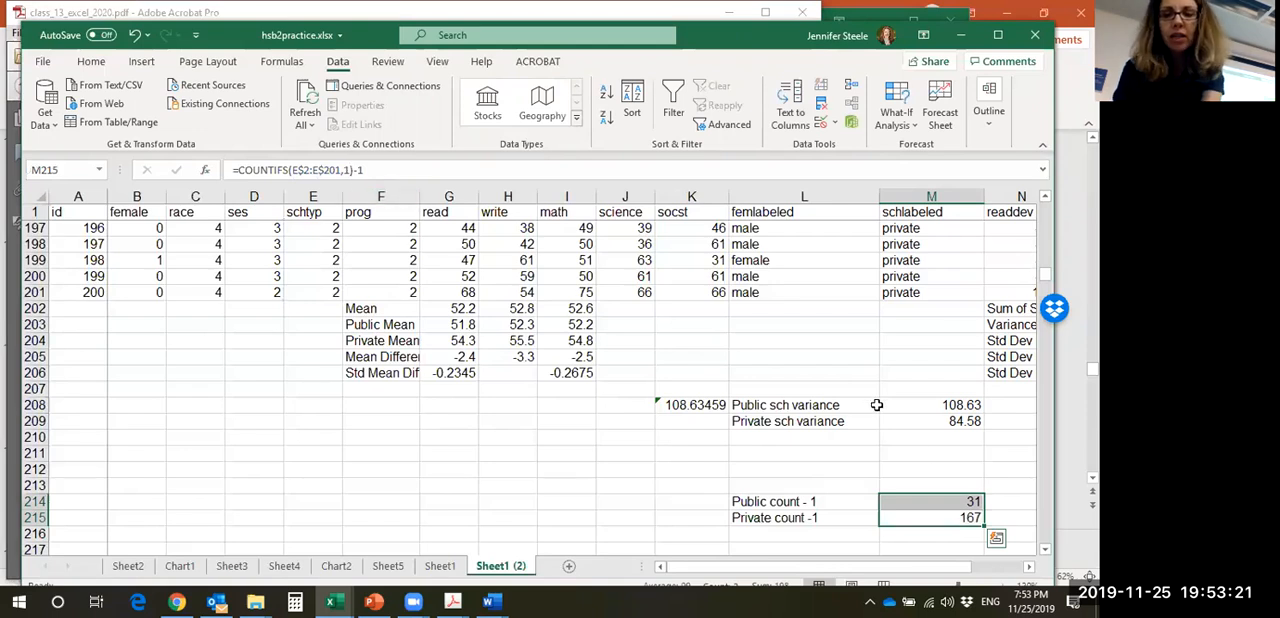
left_click(940, 515)
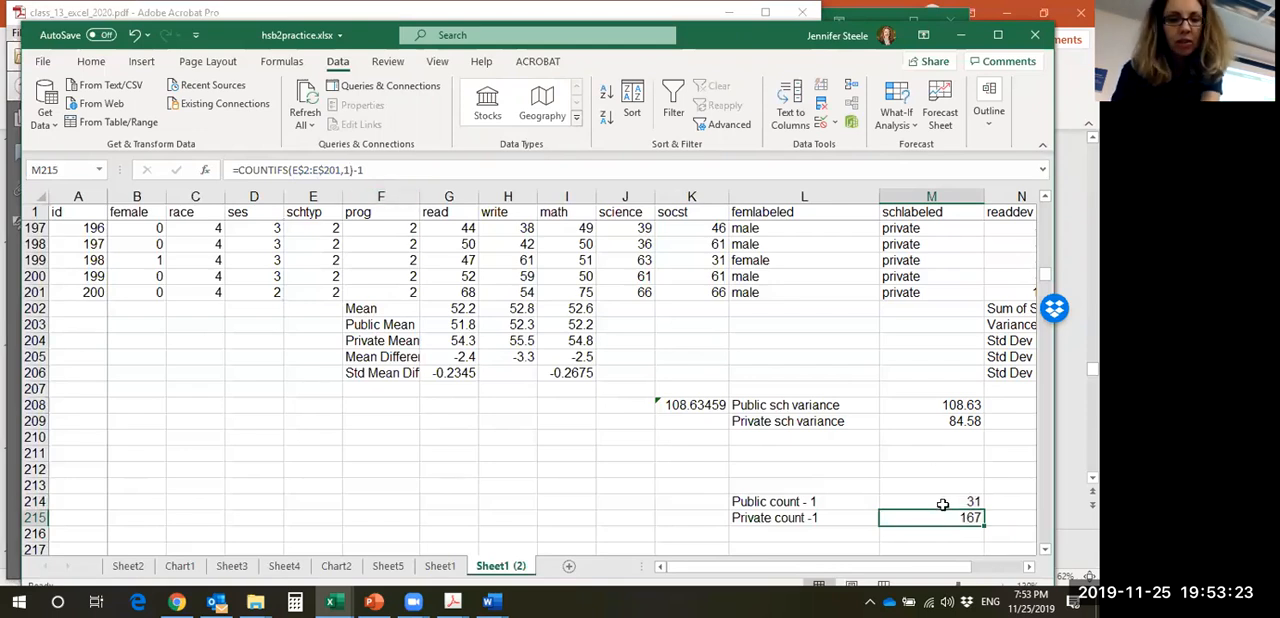
key("ctrl+z")
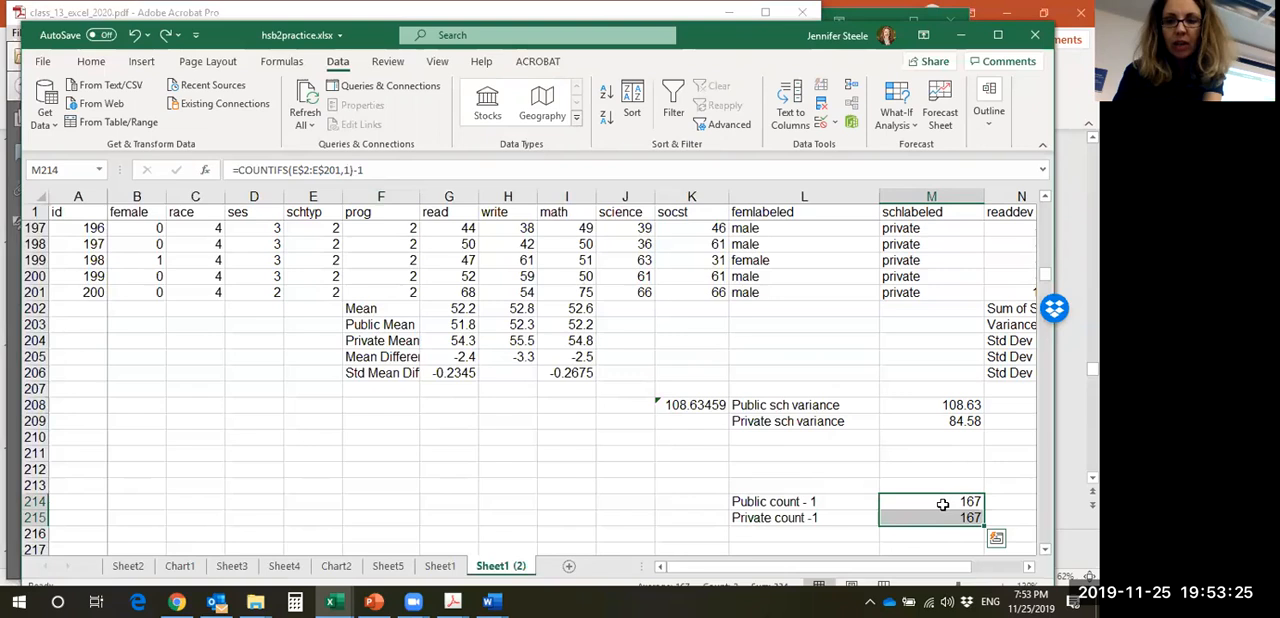
- Change the COUNTIFS criterion in M215 to 2 so it reads =COUNTIFS(E$2:E$201,2)-1
left_click(948, 520)
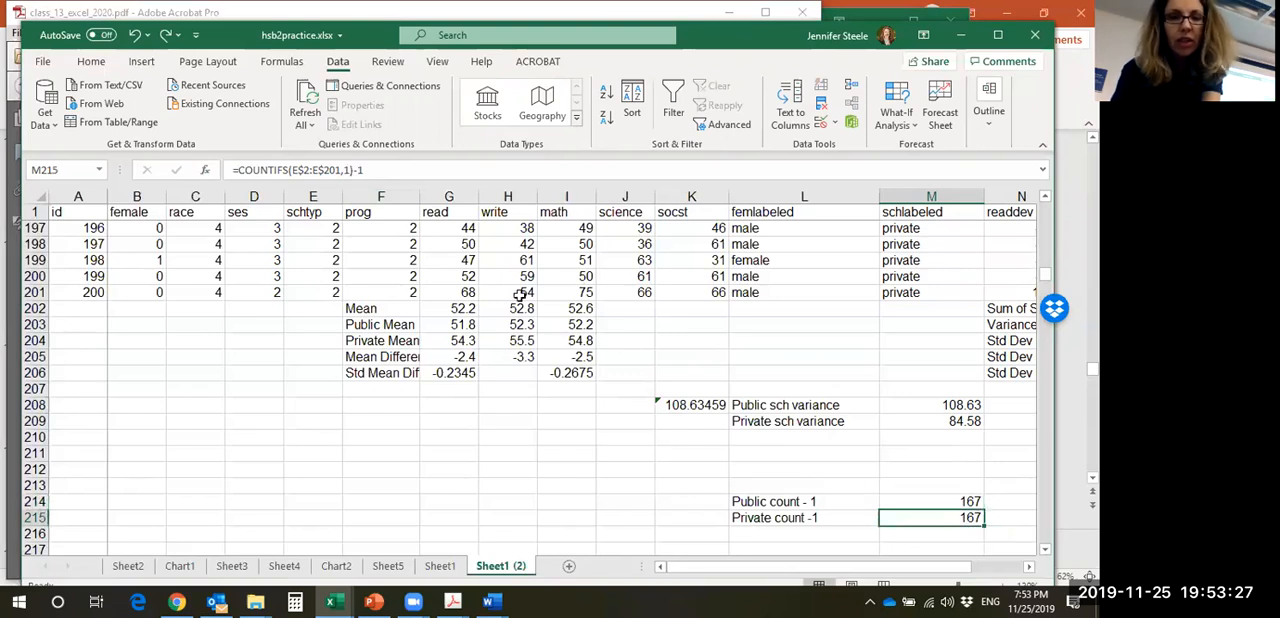
left_click(345, 170)
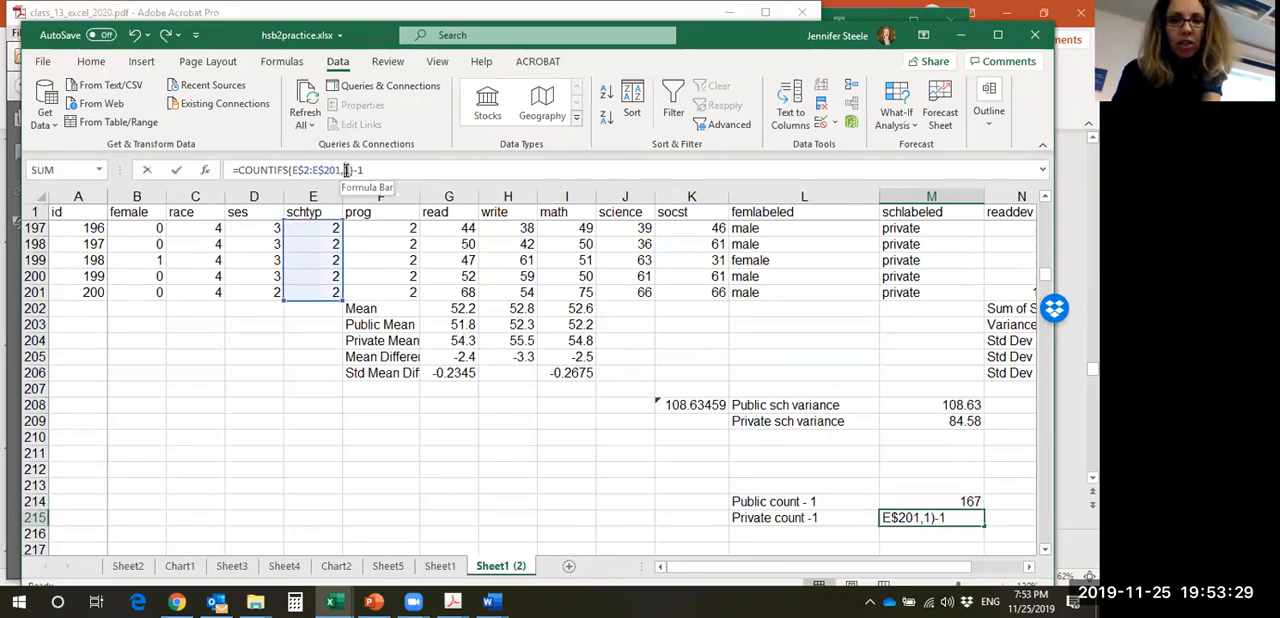
key("BackSpace")
type("2")
key("Return")
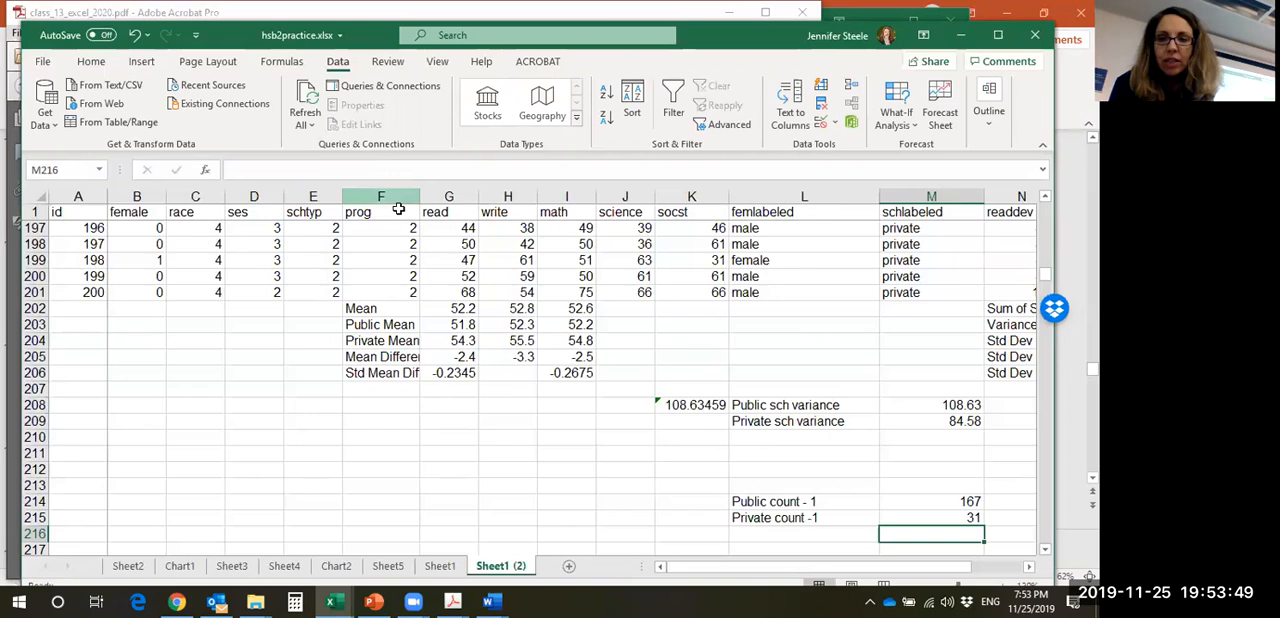
- Switch to the class handout in Adobe Acrobat and review the math variance instructions and the t formula for reading and math
left_click_drag(1046, 276, 1046, 271)
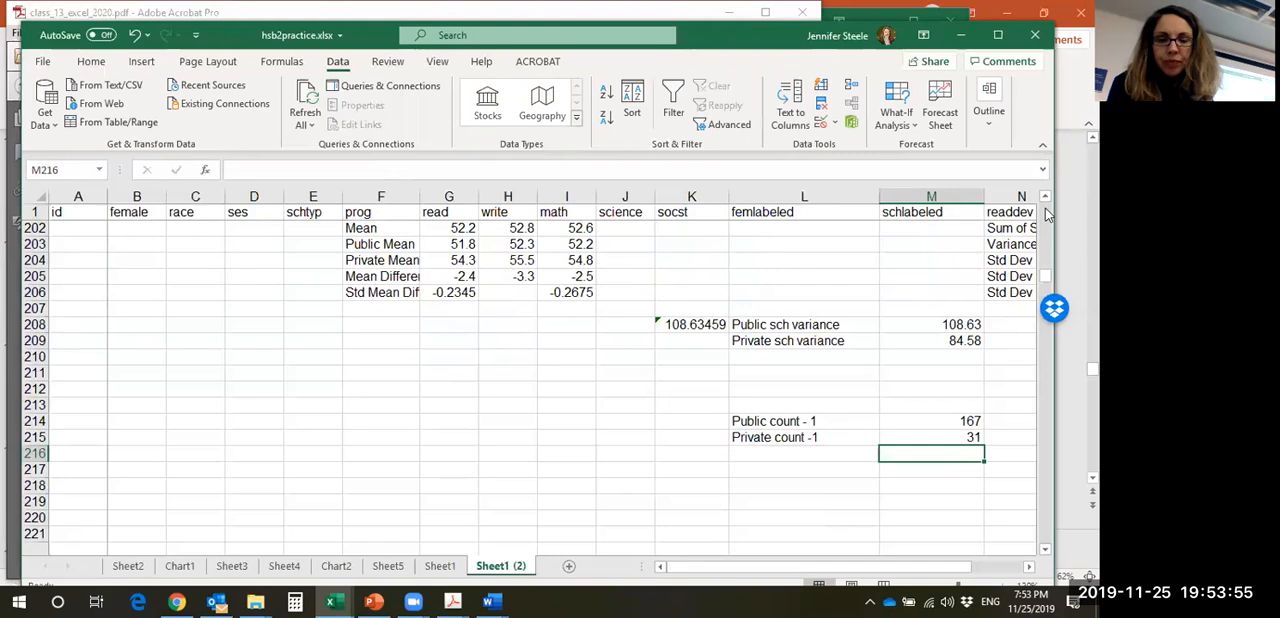
mouse_move(452, 601)
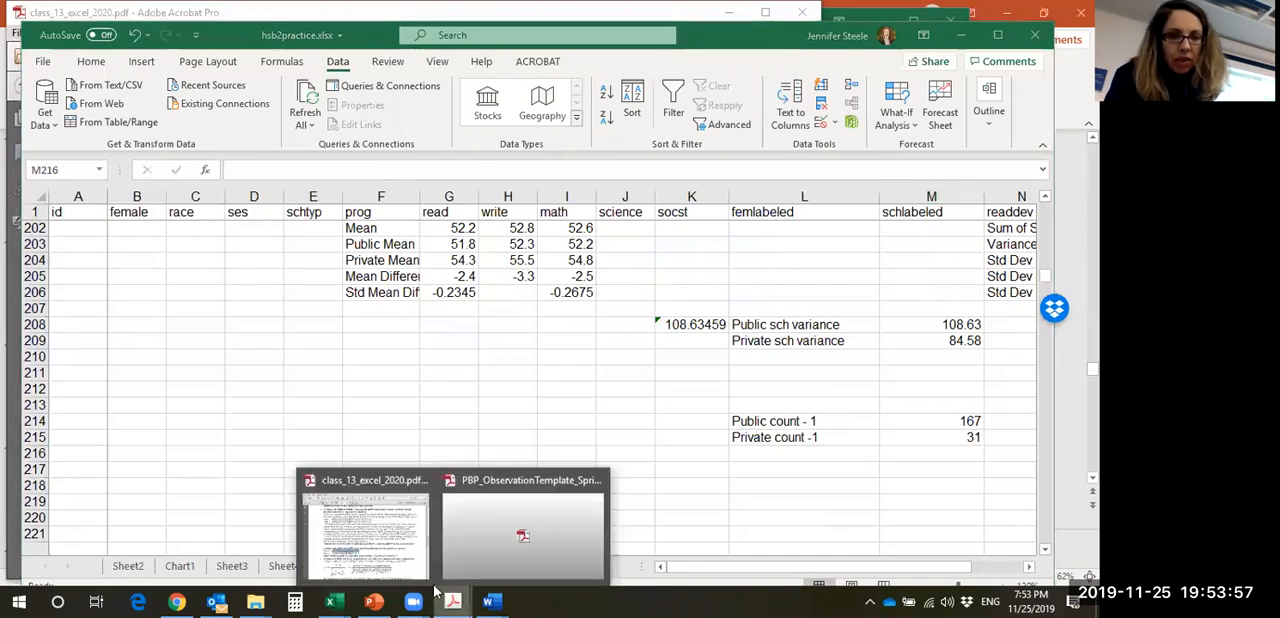
left_click(365, 535)
left_click(320, 444)
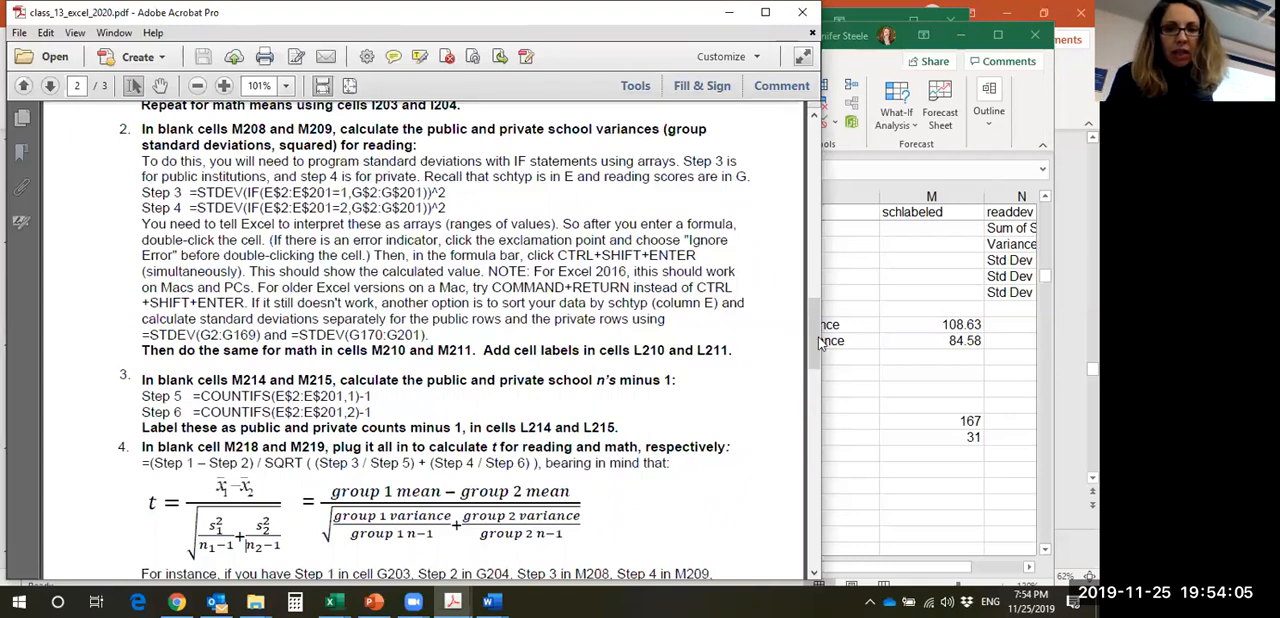
left_click_drag(813, 315, 797, 348)
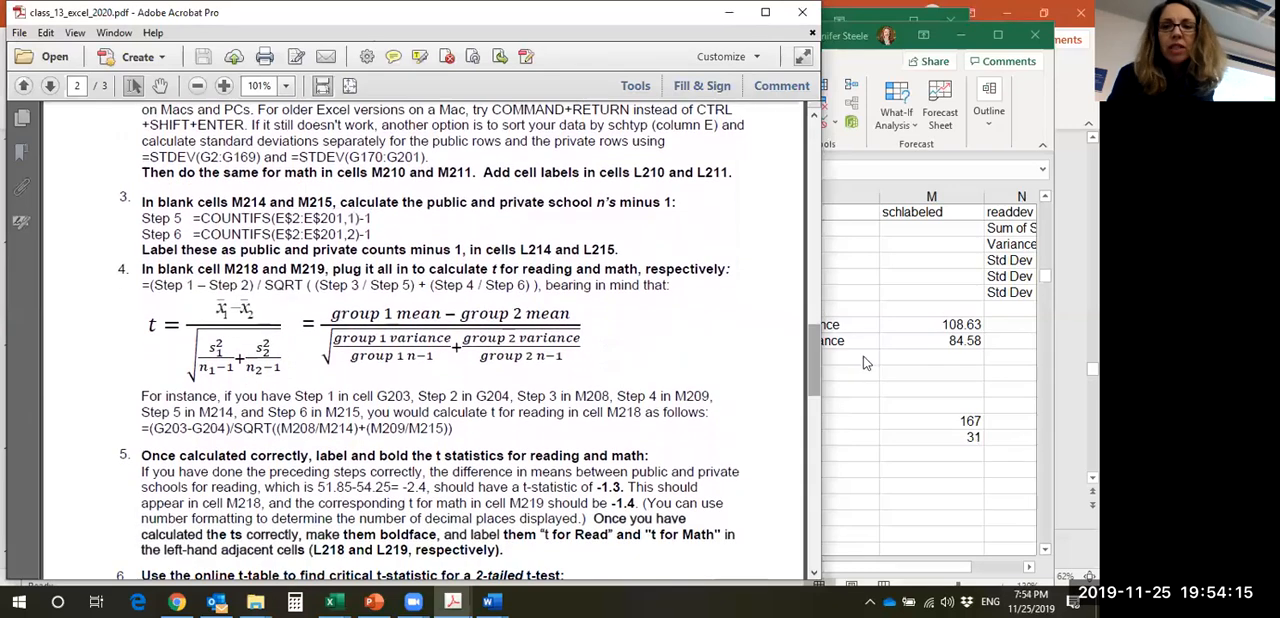
- Return to the Excel workbook and append "rd" to the public and private school variance labels in L208 and L209
left_click(940, 349)
double_click(845, 328)
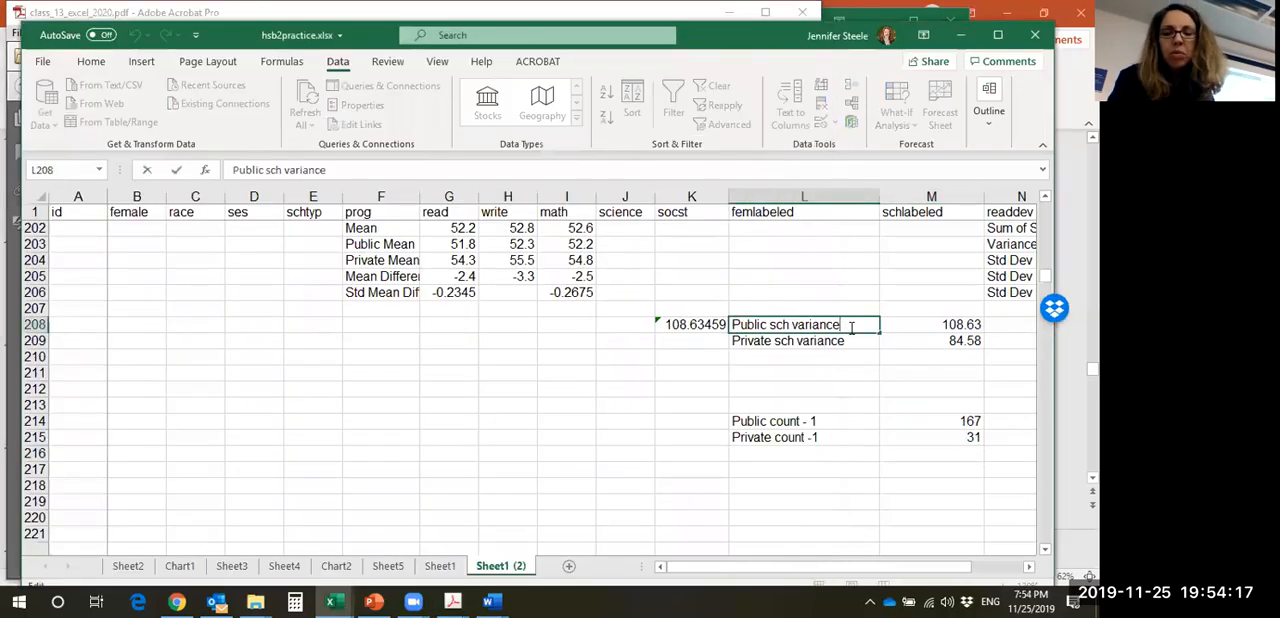
type("rd")
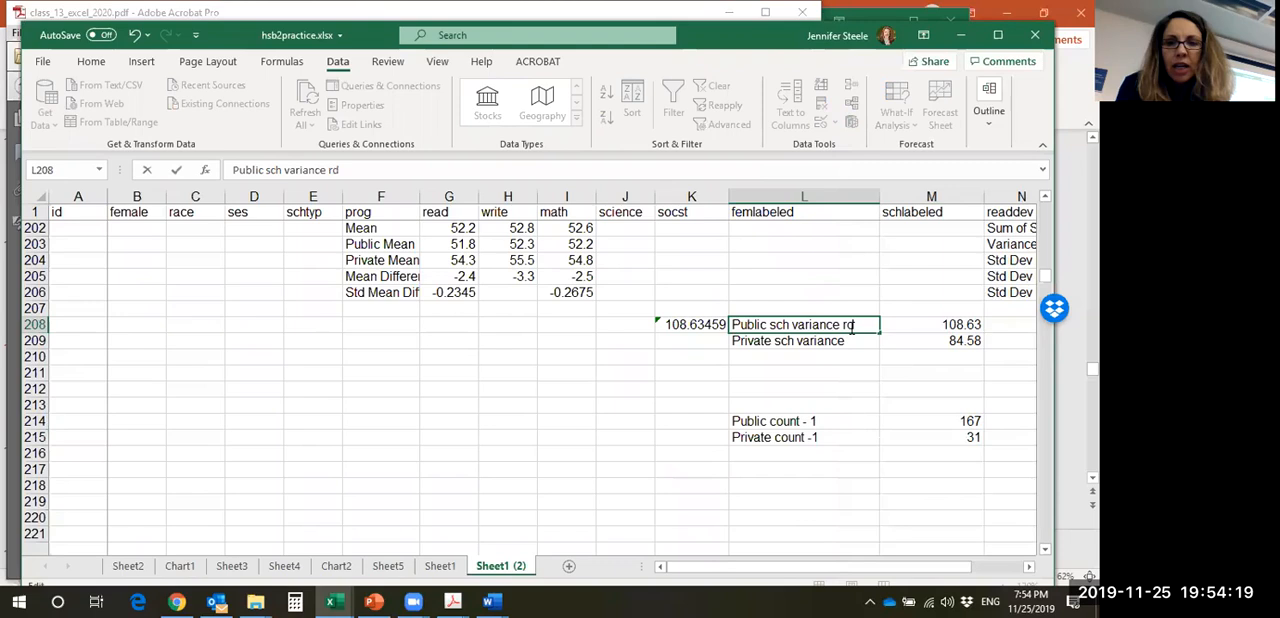
left_click(856, 341)
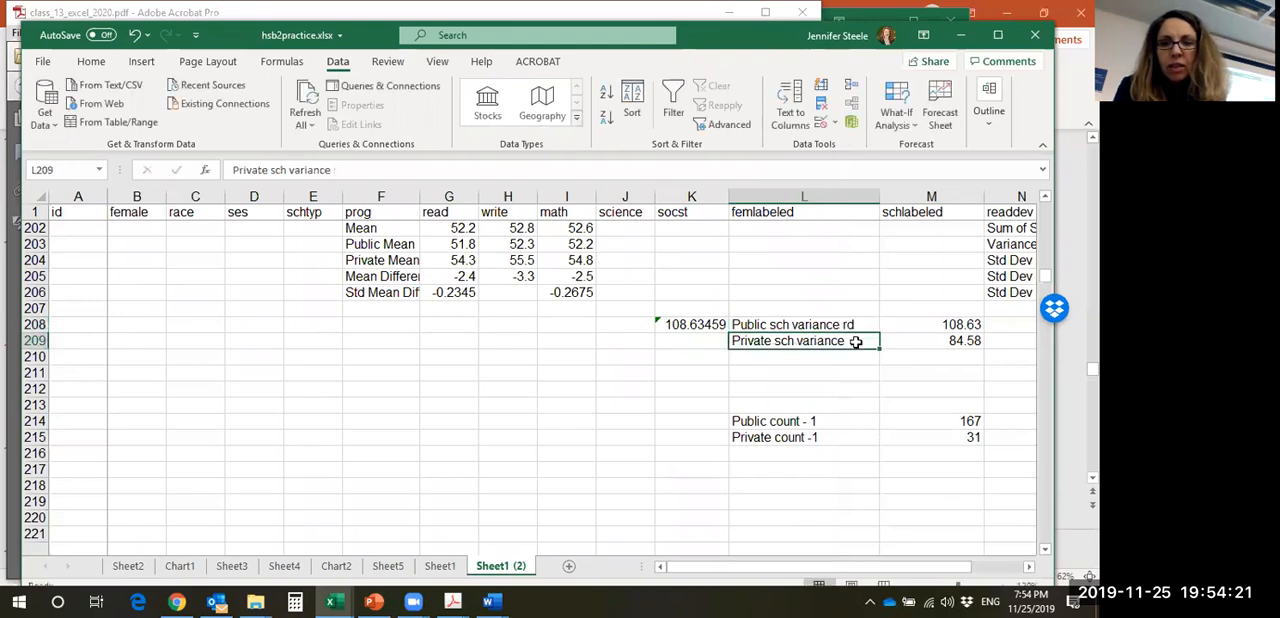
double_click(857, 342)
type("rd")
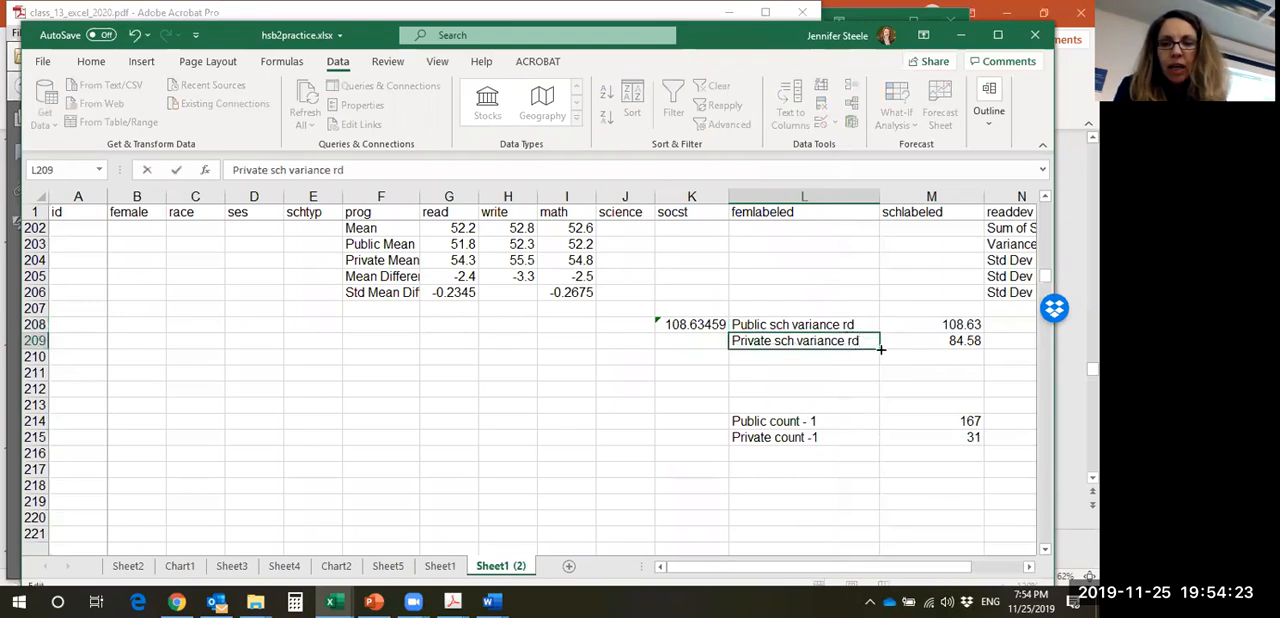
left_click(919, 369)
- Copy the reading variance labels and formulas in L208:M209 to L210:M211
left_click_drag(846, 323, 928, 334)
key("ctrl+c")
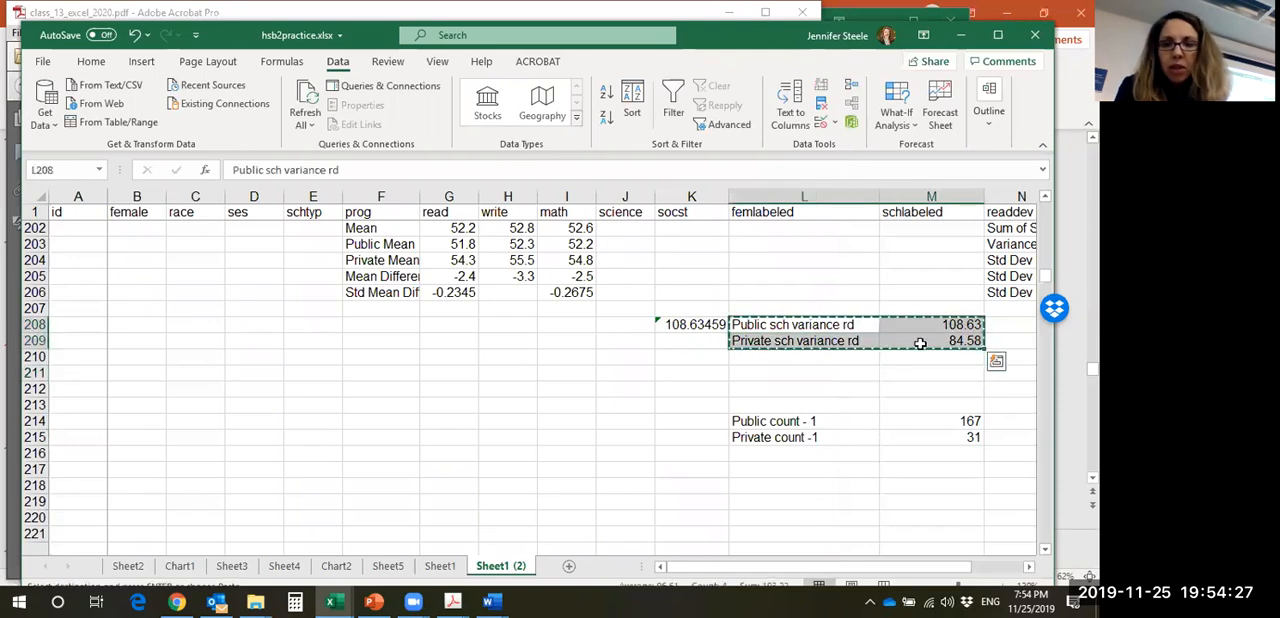
left_click(856, 356)
key("ctrl+v")
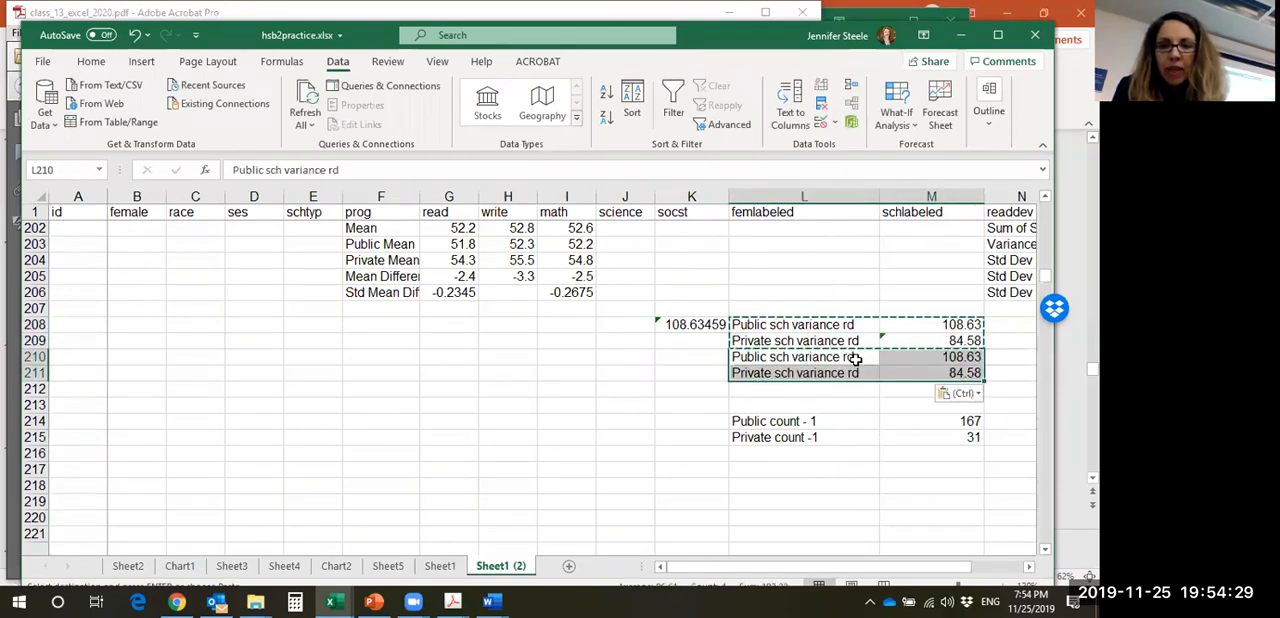
- Change the copied labels in L210 and L211 to "Public sch variance math" and "Private sch variance math"
left_click(857, 362)
double_click(852, 357)
double_click(852, 357)
type("math")
double_click(873, 373)
key("BackSpace")
key("BackSpace")
type("math")
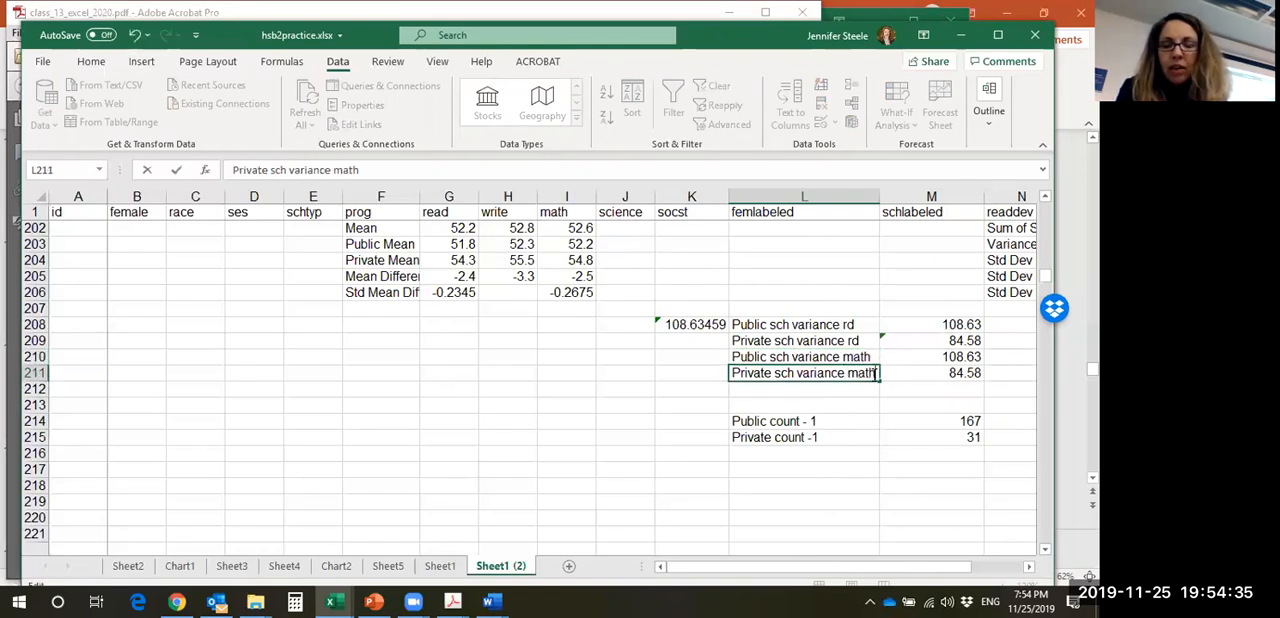
- Point the M210 variance formula to the math column and enter it as the array formula =STDEV(IF(E$2:E$201=1,I$2:I$201))^2
left_click(925, 357)
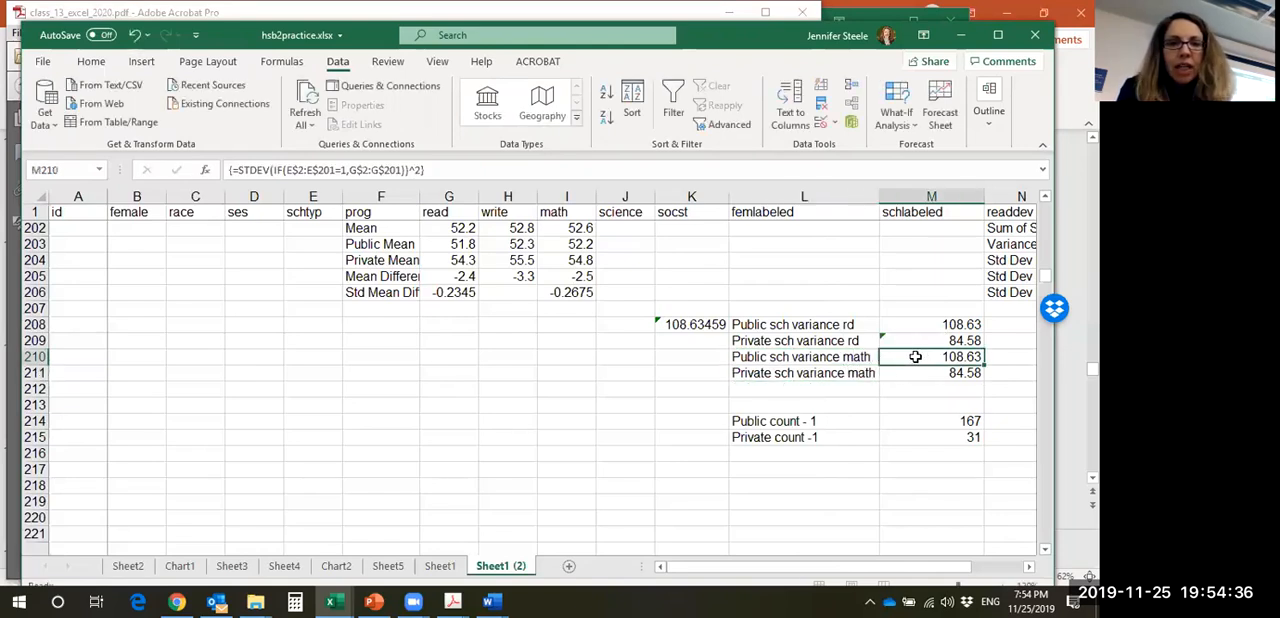
left_click(434, 172)
key("shift+Left")
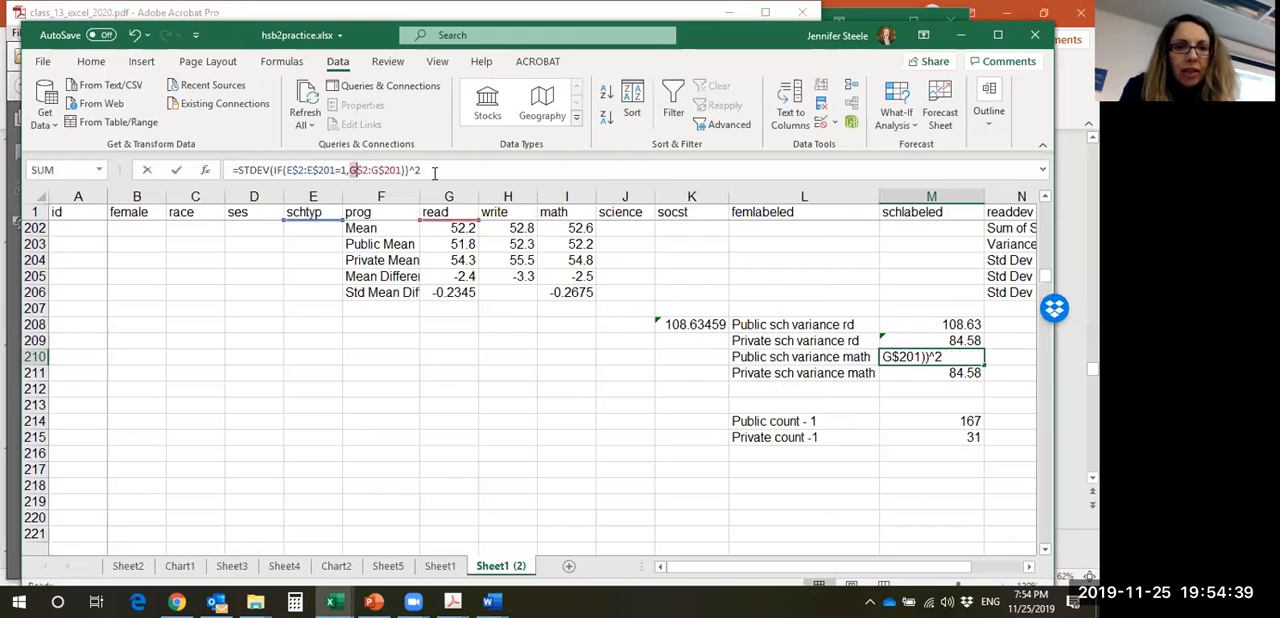
type("I")
key("Right")
key("Right")
key("Right")
key("Right")
key("shift+Left")
type("I")
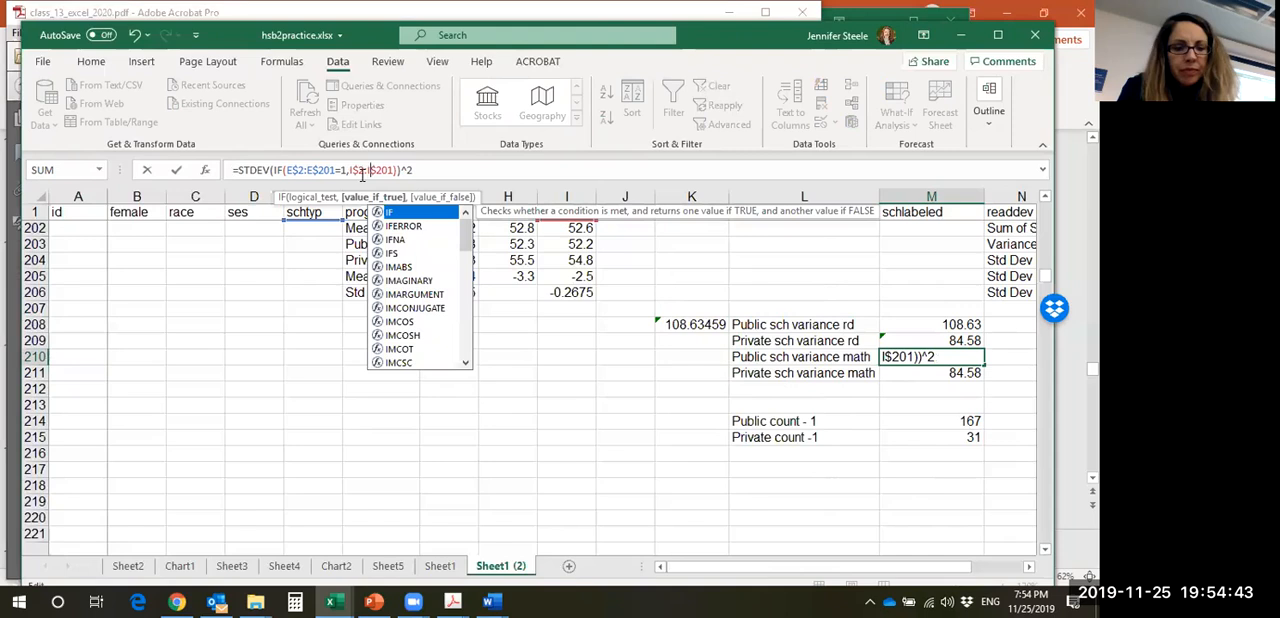
left_click(473, 170)
key("ctrl+shift+Return")
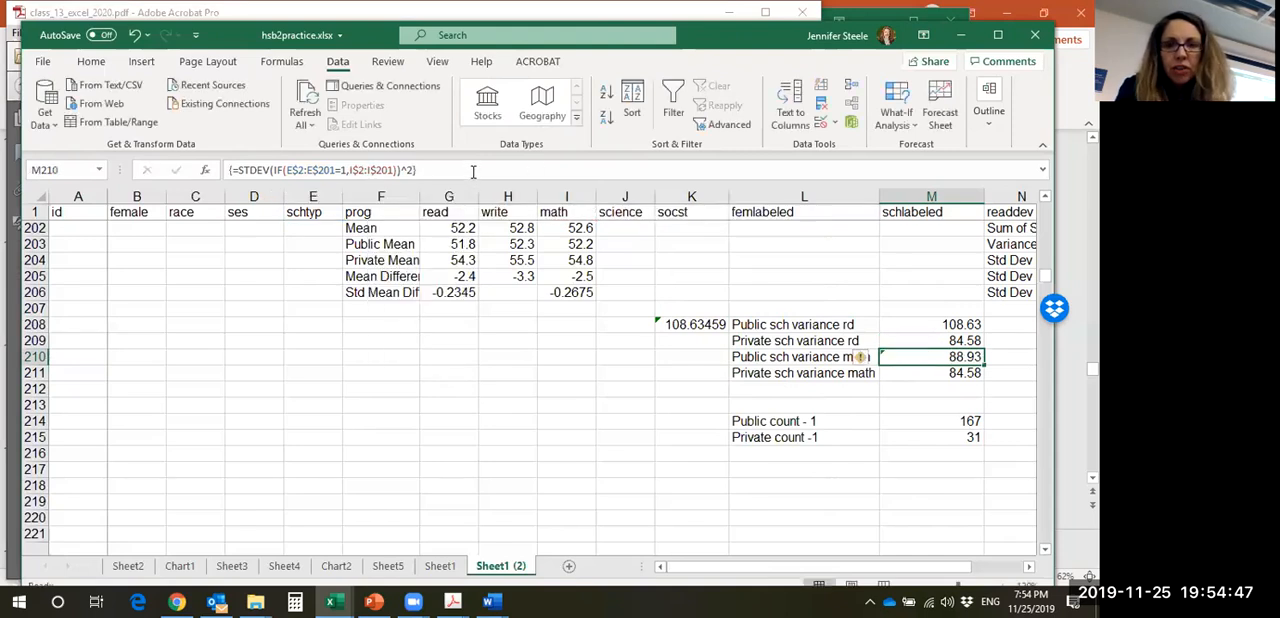
- Point the M211 variance formula to the math column and enter it as the array formula =STDEV(IF(E$2:E$201=2,I$2:I$201))^2
key("Down")
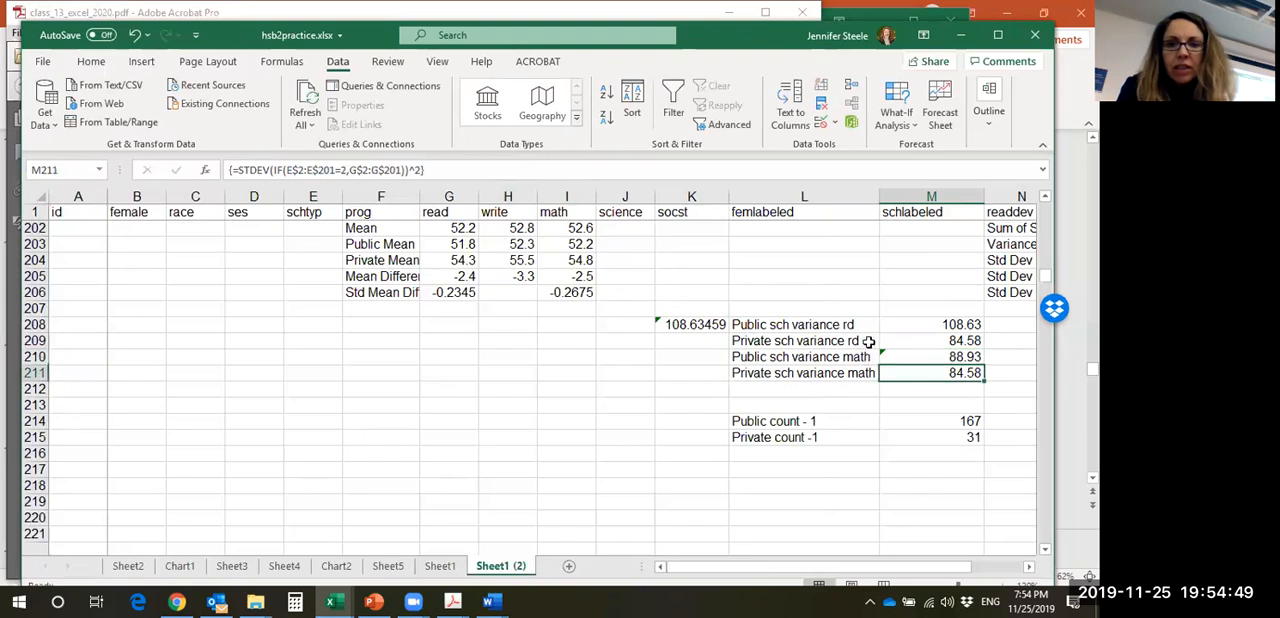
left_click(346, 170)
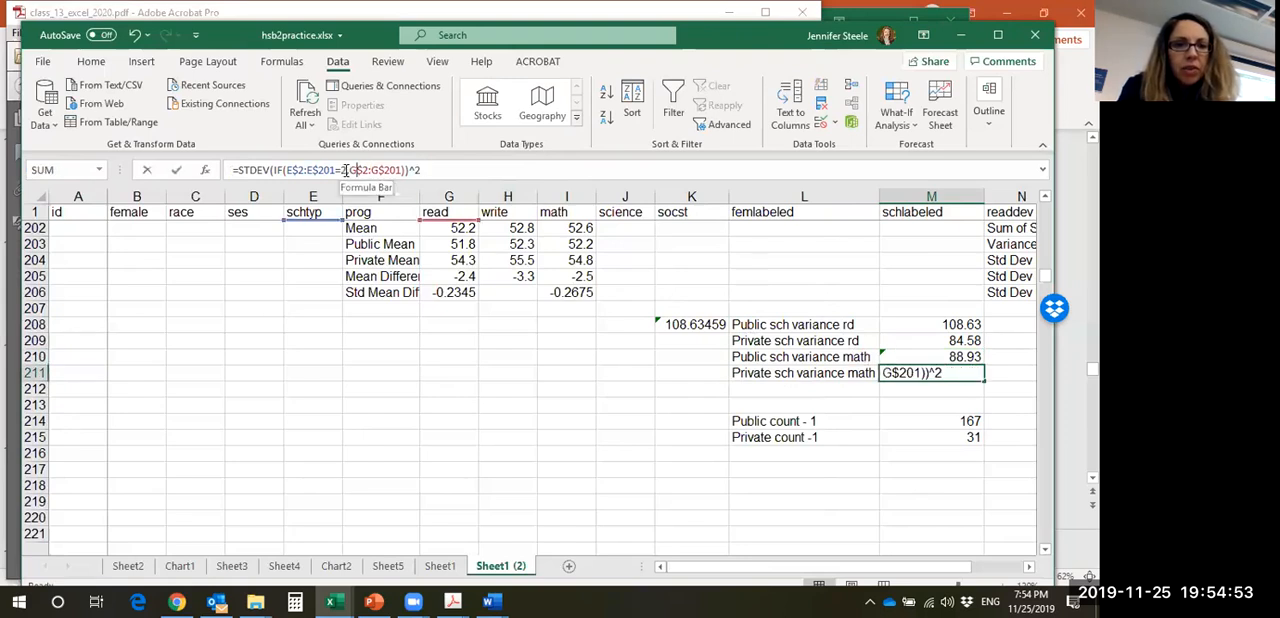
key("shift+Right")
type("I")
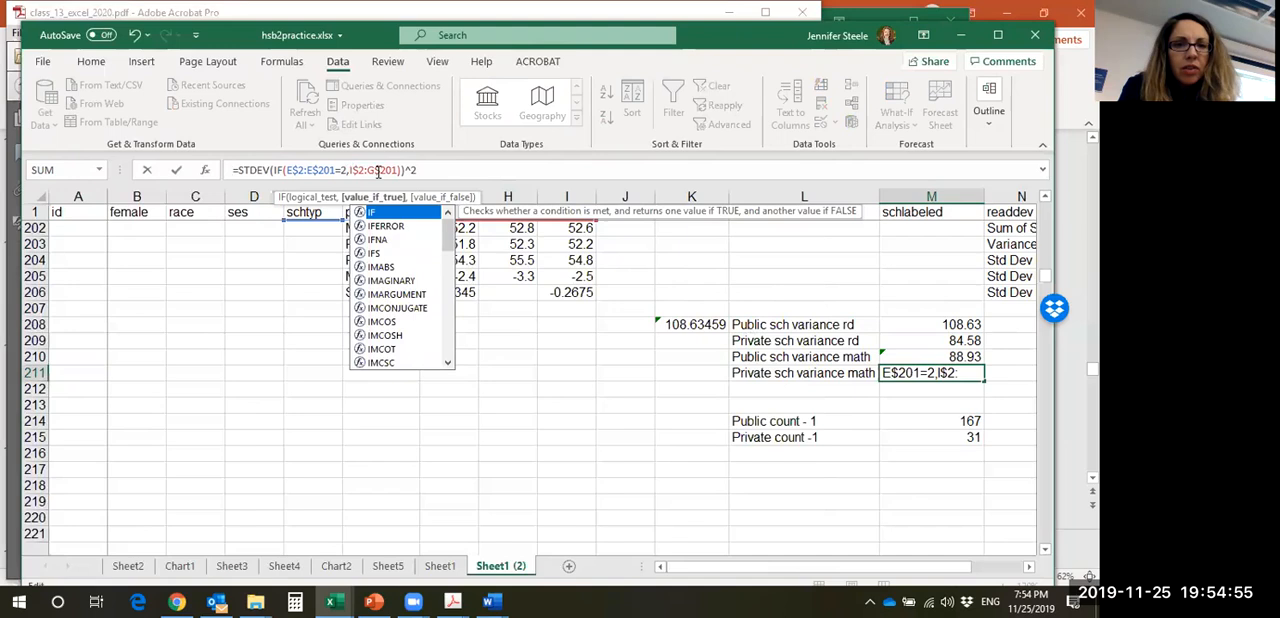
left_click(370, 171)
key("shift+Right")
type("I")
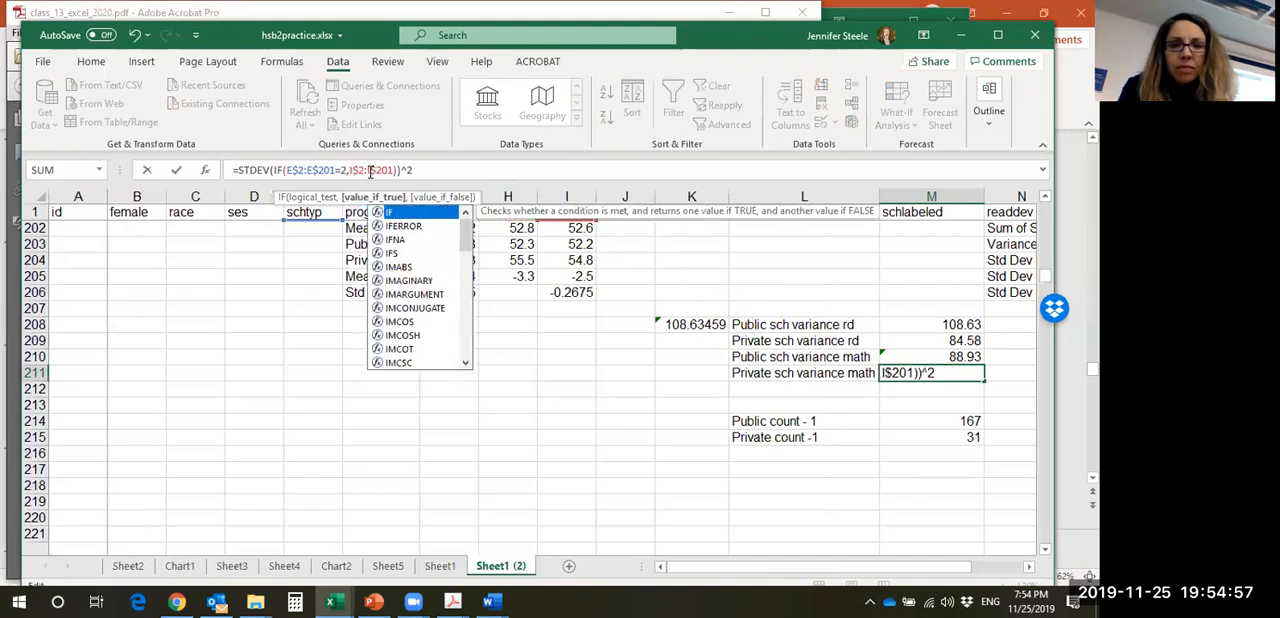
left_click(419, 172)
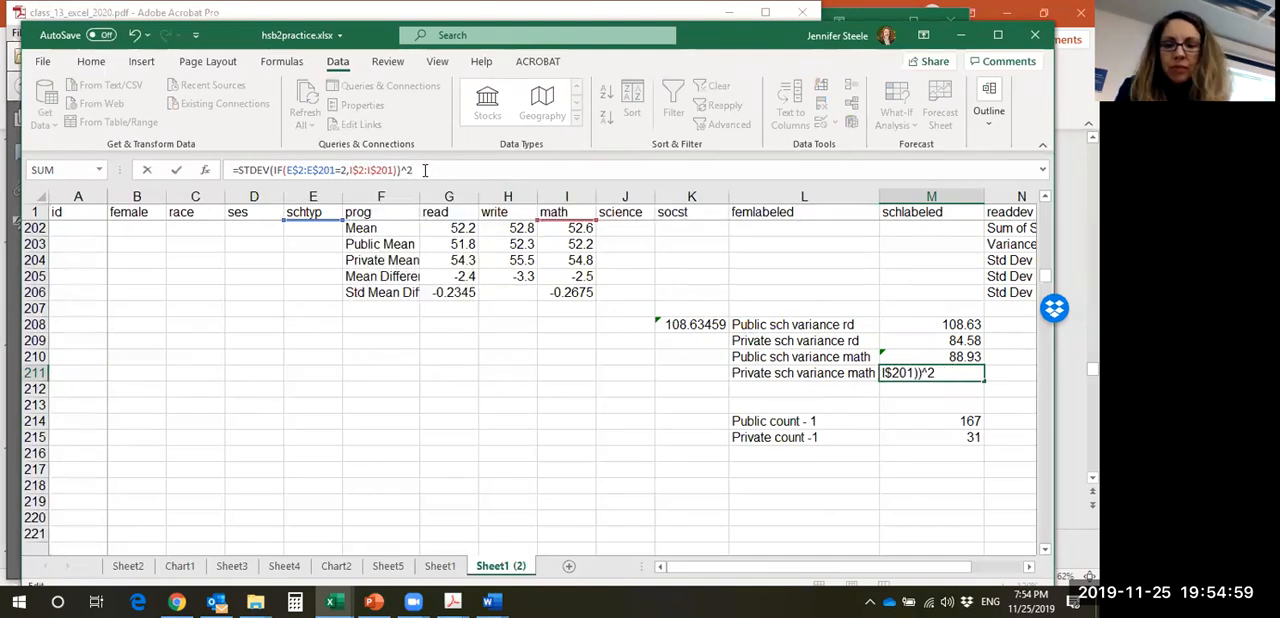
key("ctrl+shift+Return")
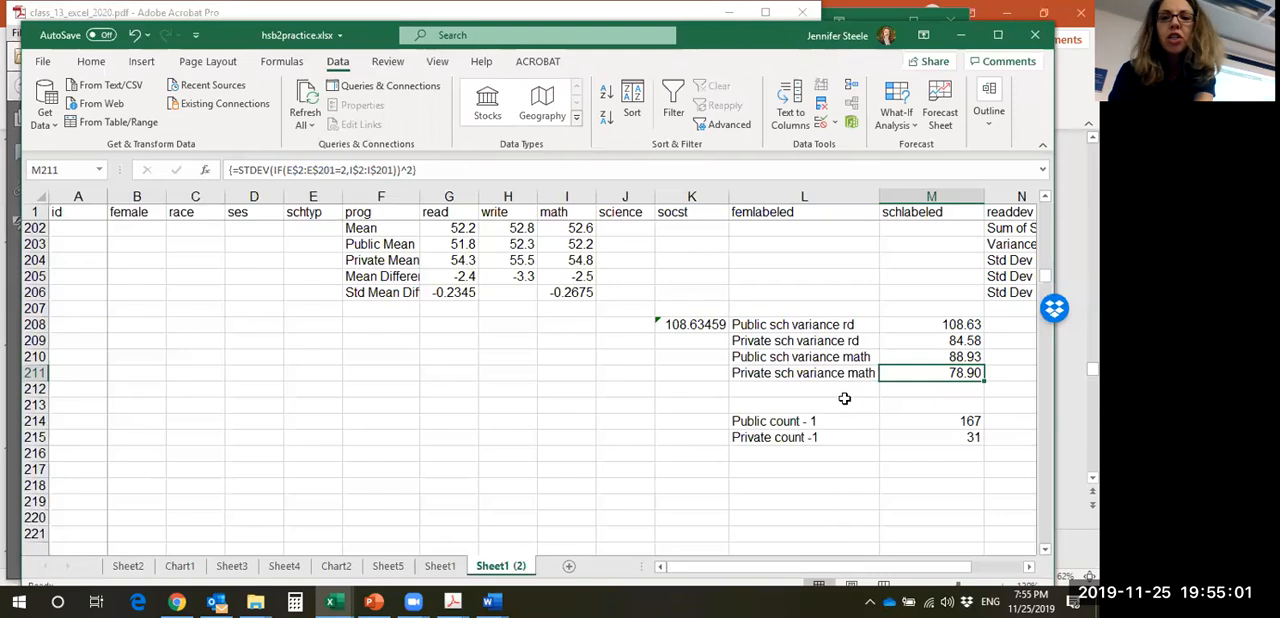
left_click(853, 355)
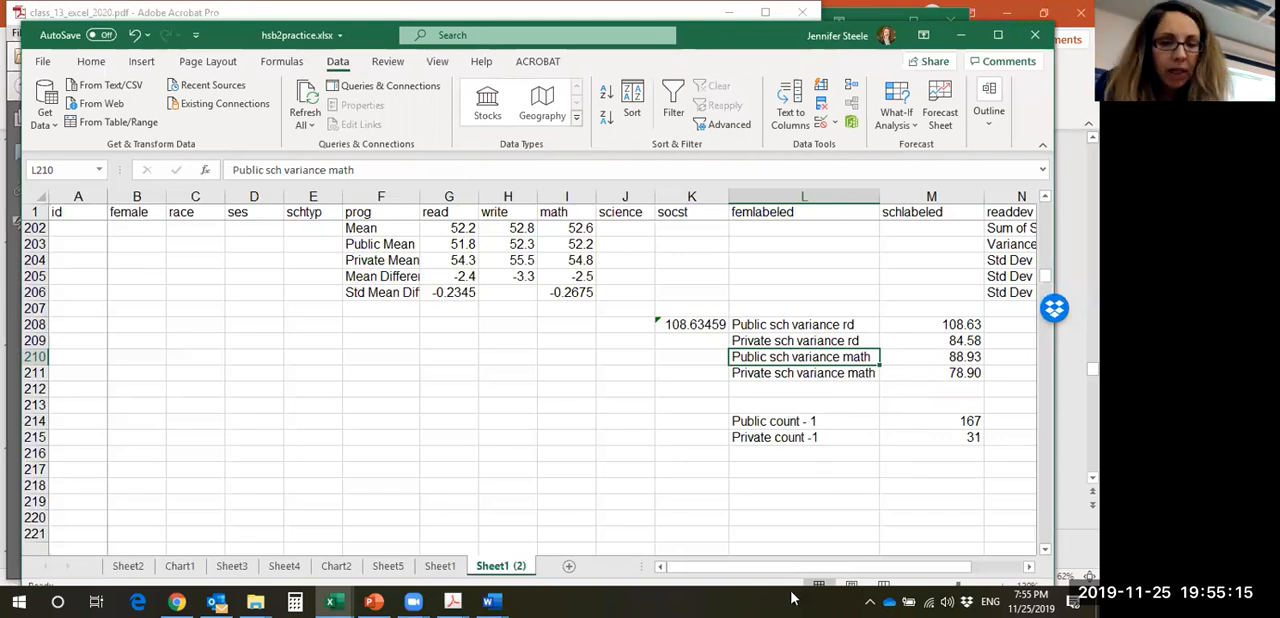
- Switch to the class_13_excel_2020.pdf handout and select the example formula for the reading t statistic
mouse_move(452, 600)
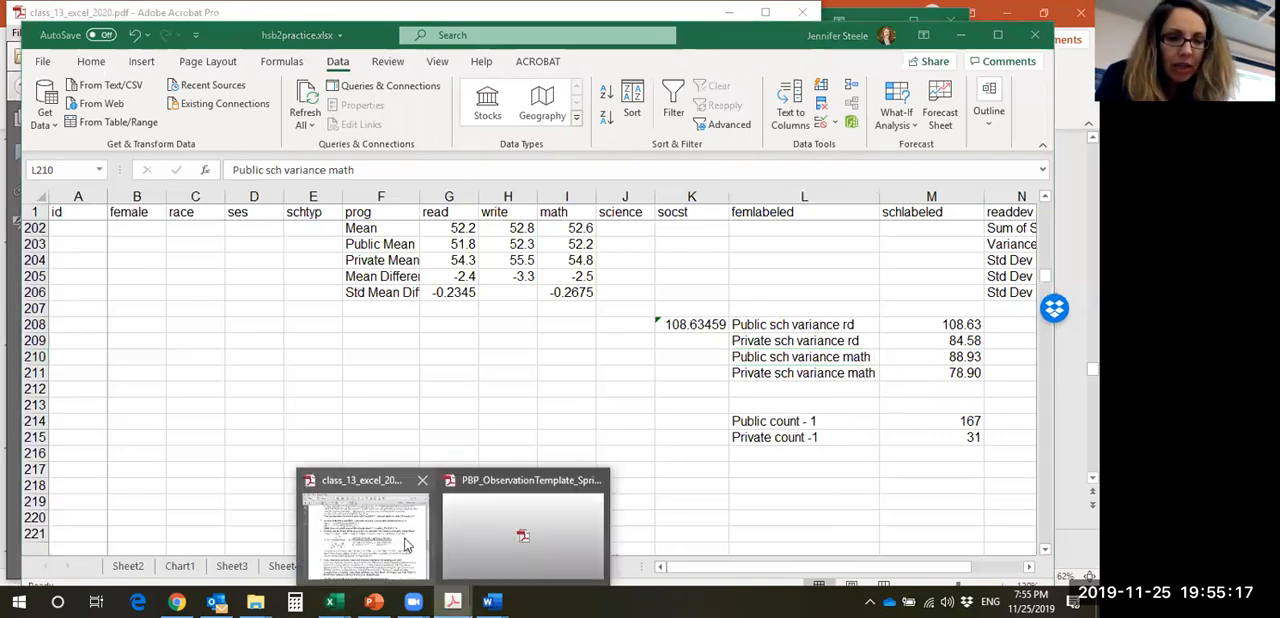
left_click(371, 538)
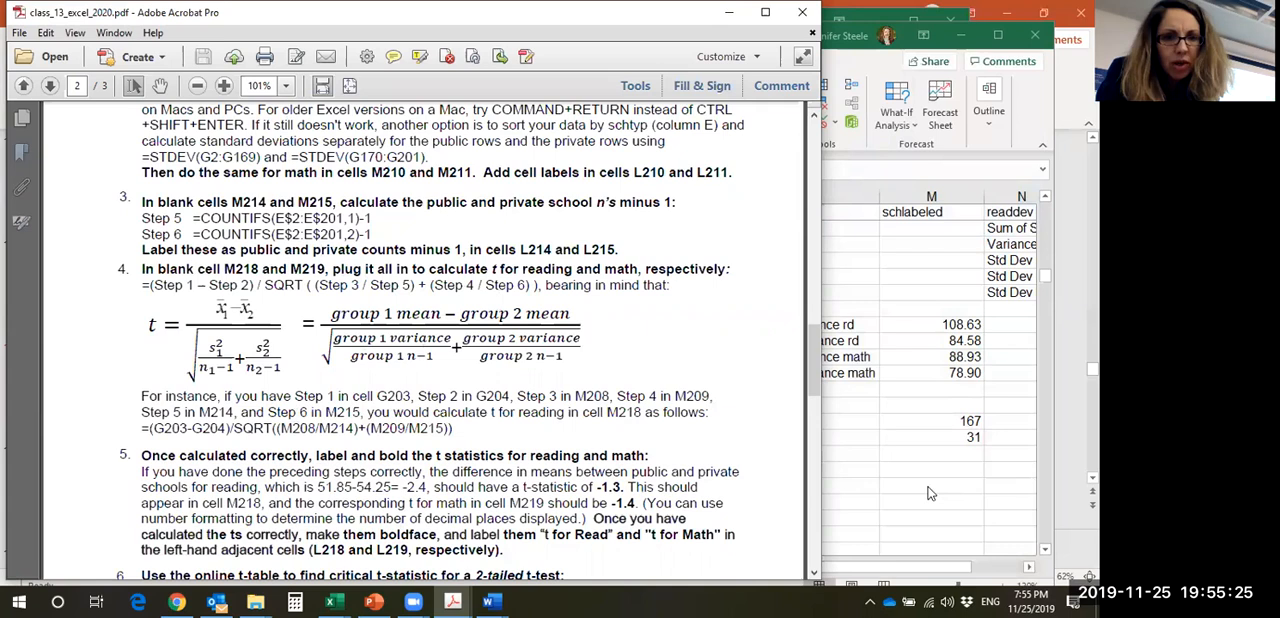
left_click_drag(456, 428, 139, 429)
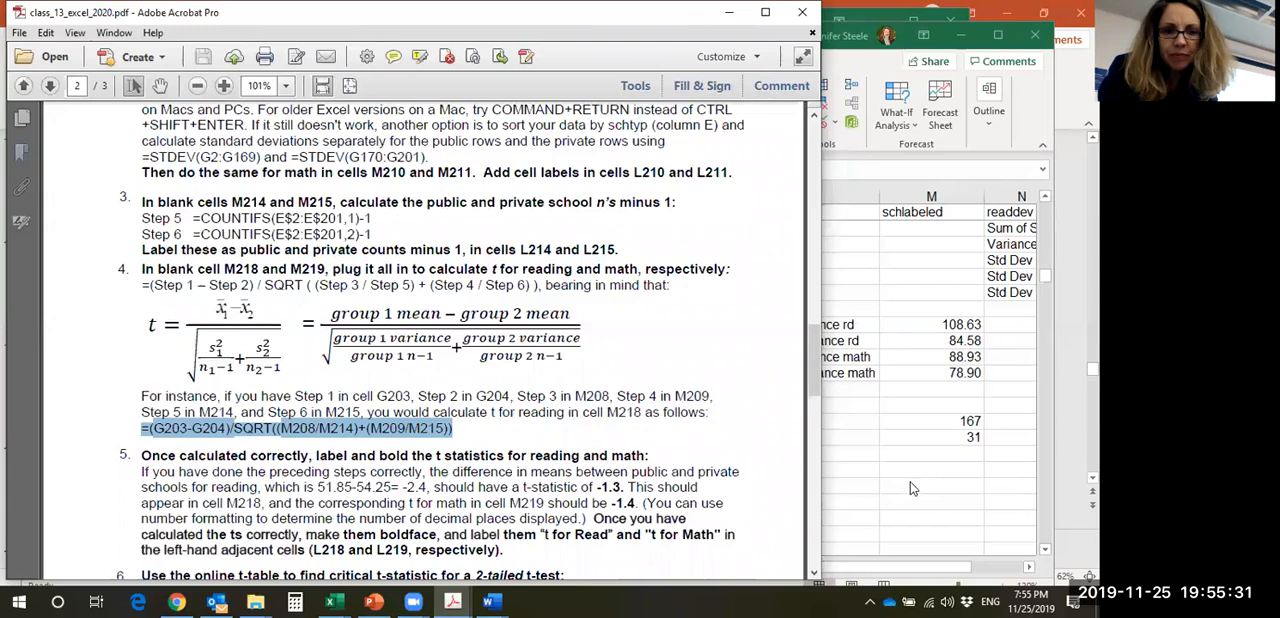
- Switch back to the Excel workbook and enter the label "t stat for reading" in cell L217
left_click(926, 472)
left_click(858, 467)
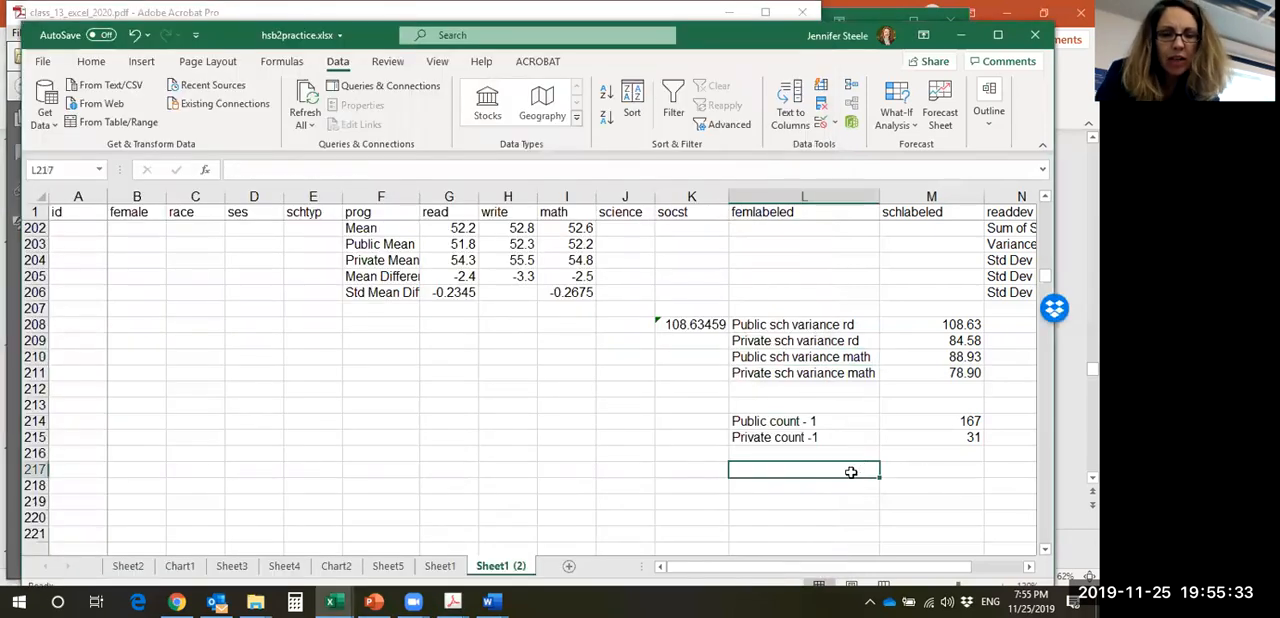
type("t test")
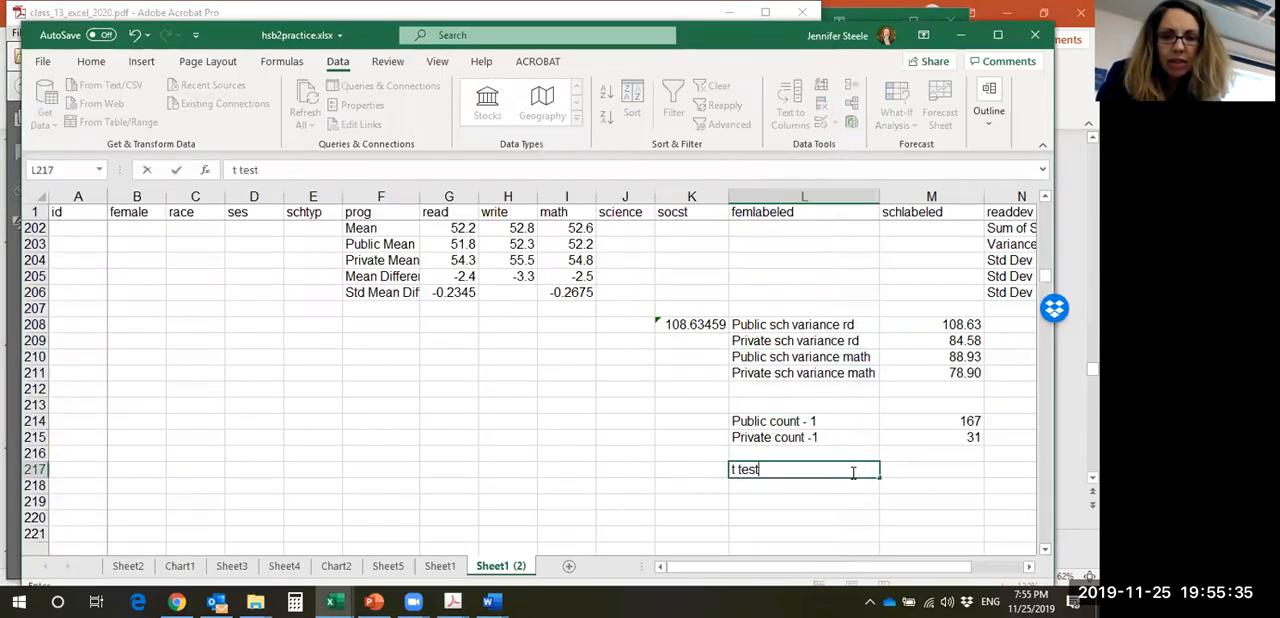
type("tat")
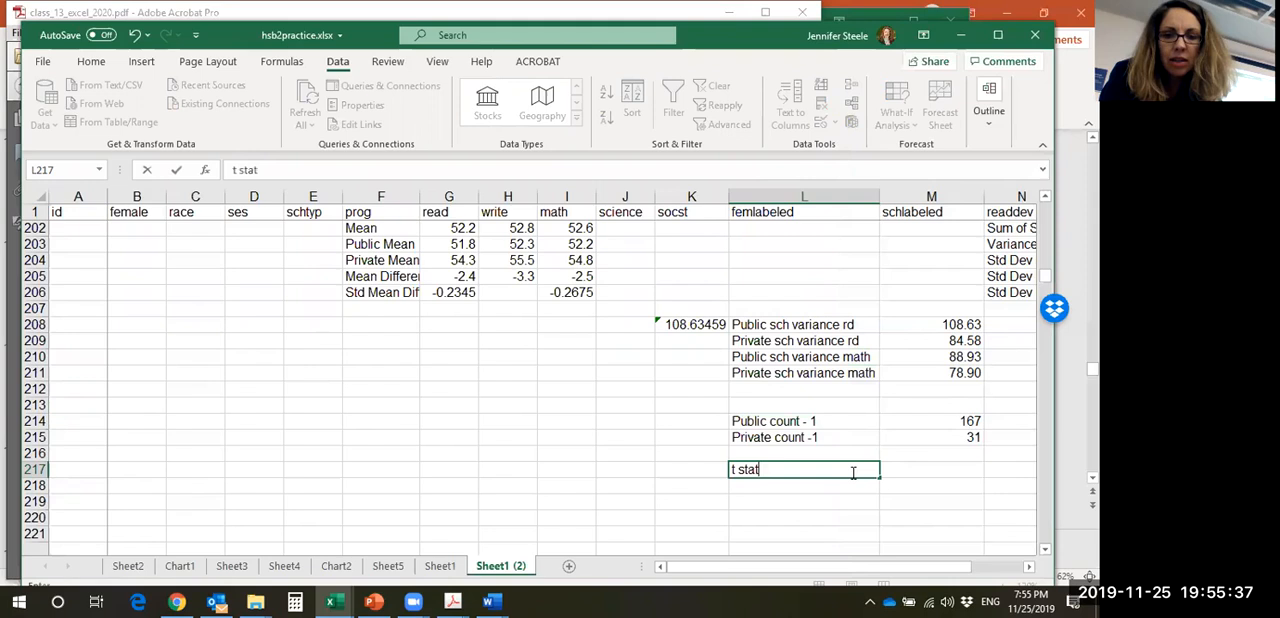
type(" for reading")
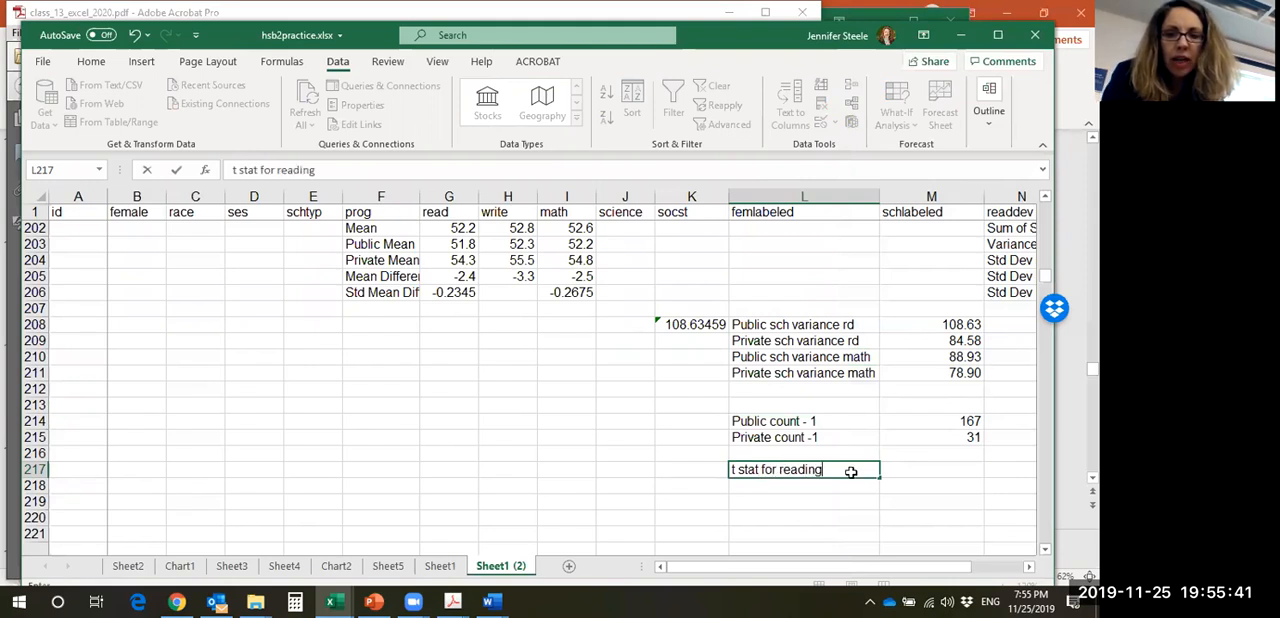
key("Return")
- Enter the label "t stat for math" in cell L218, directly below the reading label
type("t ")
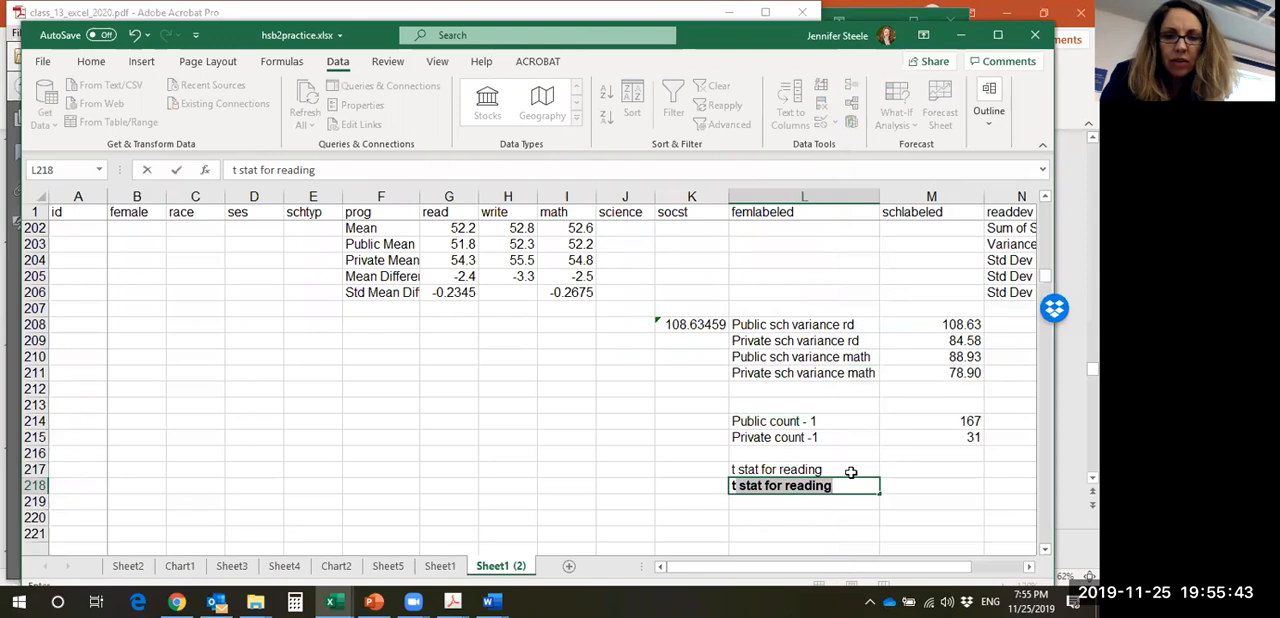
type("stat")
key("BackSpace")
key("BackSpace")
key("BackSpace")
key("BackSpace")
key("BackSpace")
type("t")
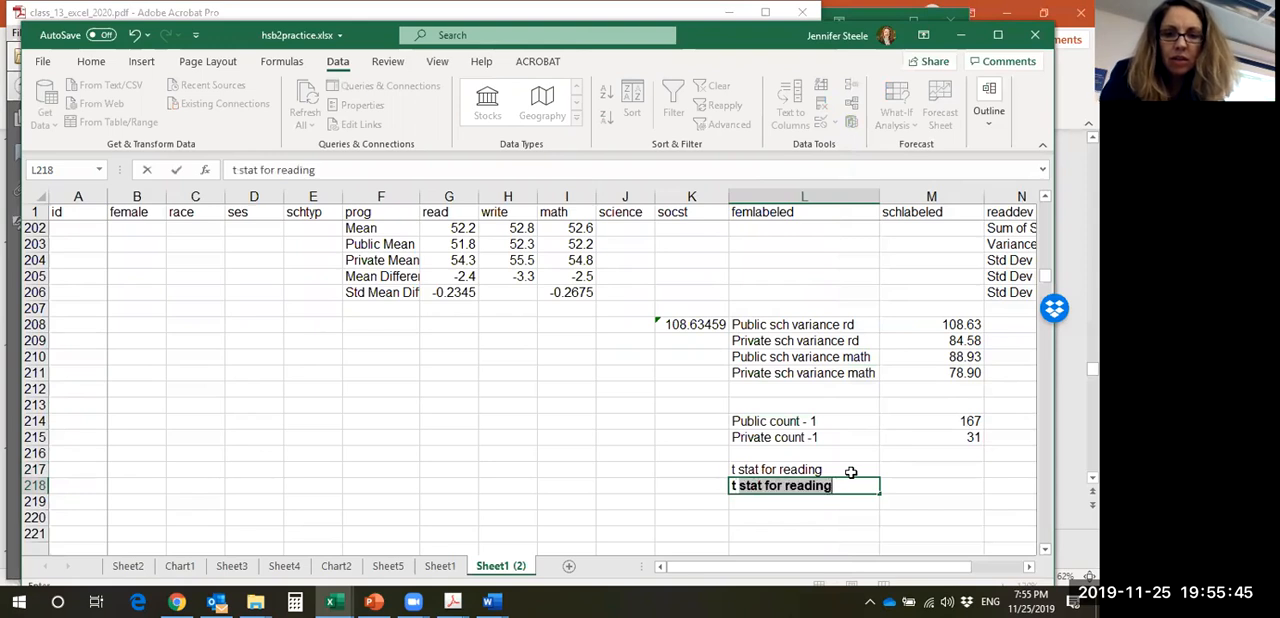
type(" stat for math")
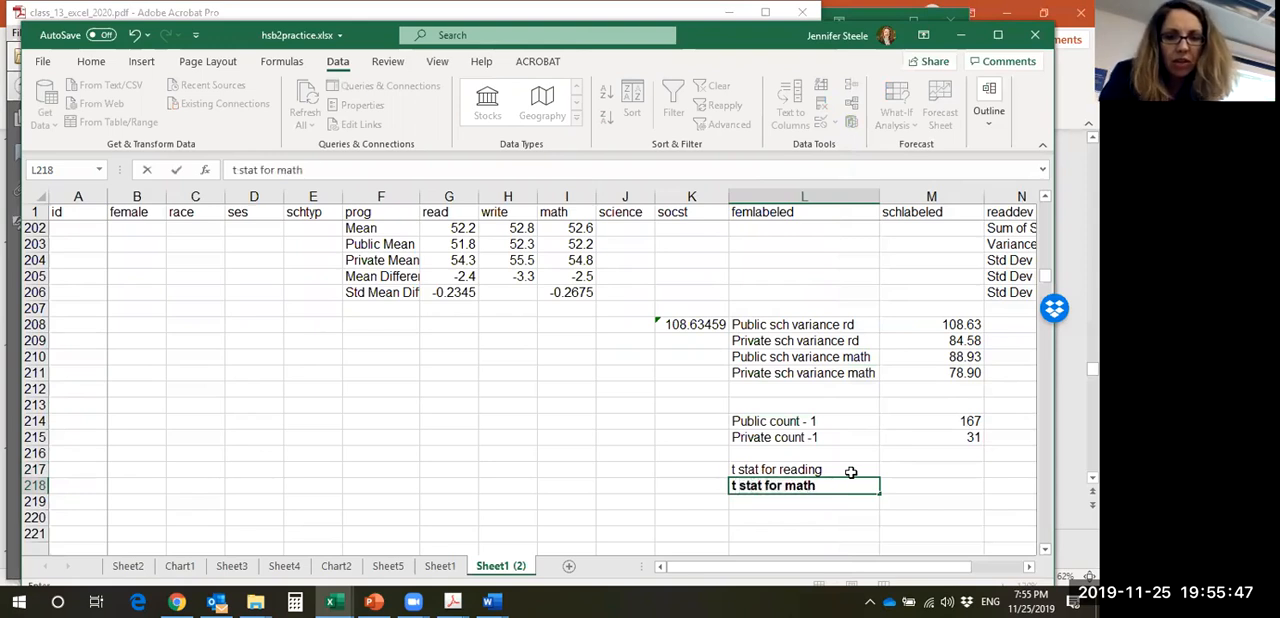
- Move the two t stat labels from L217:L218 down one row to L218:L219
left_click_drag(822, 470, 821, 481)
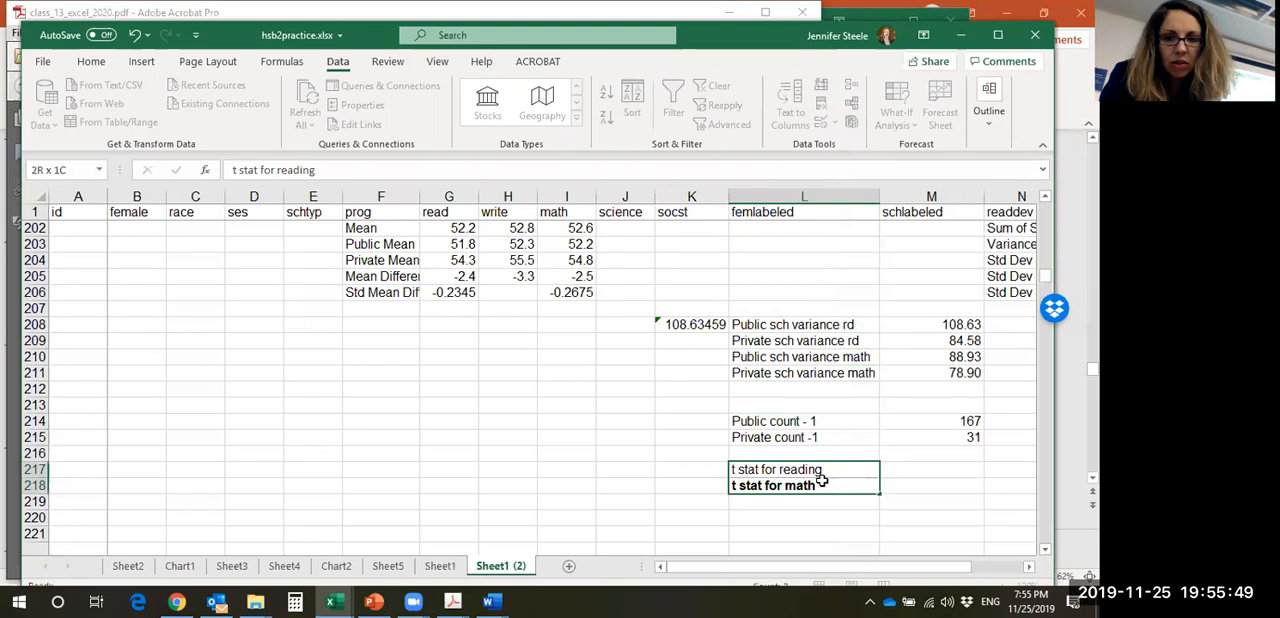
key("ctrl+x")
left_click(820, 484)
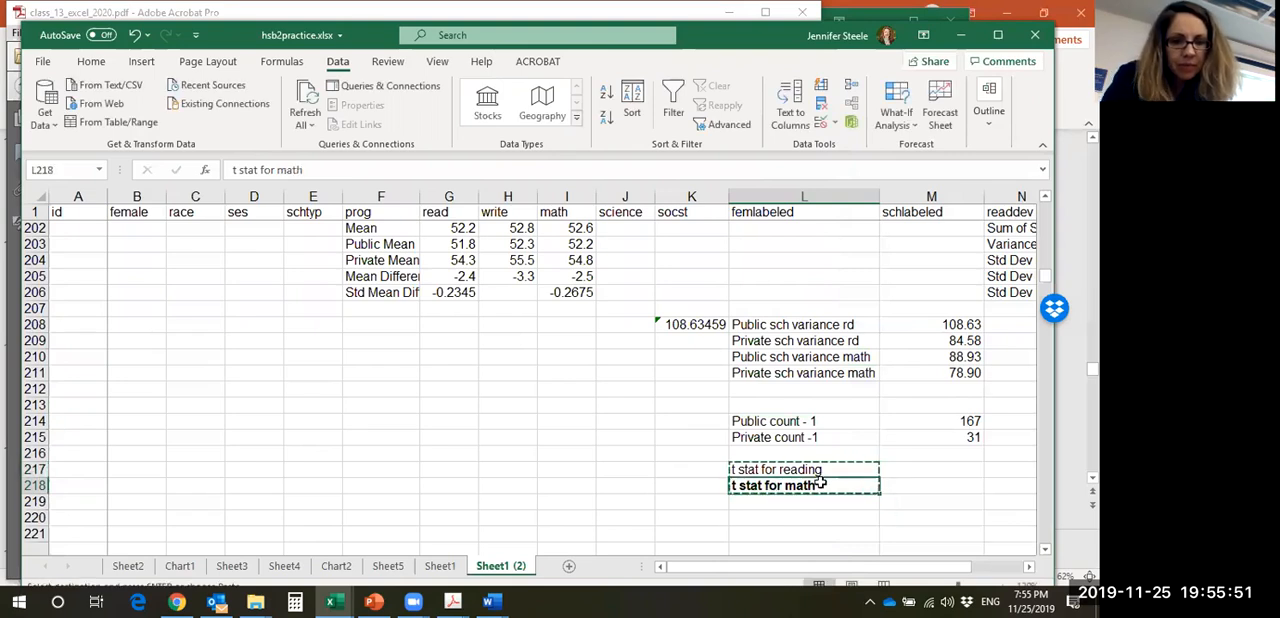
key("ctrl+v")
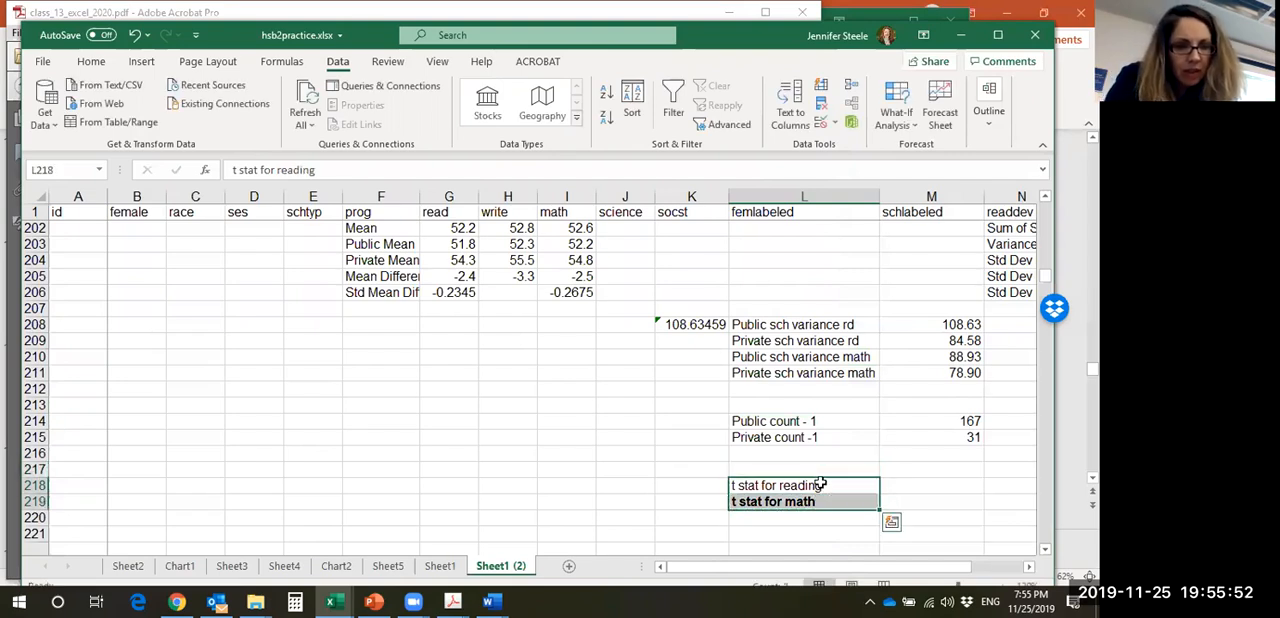
- Start a formula in M218 and copy the reading t formula =(G203-G204)/SQRT((M208/M214)+(M209/M215)) from the class_13_excel_2020.pdf handout
left_click(930, 486)
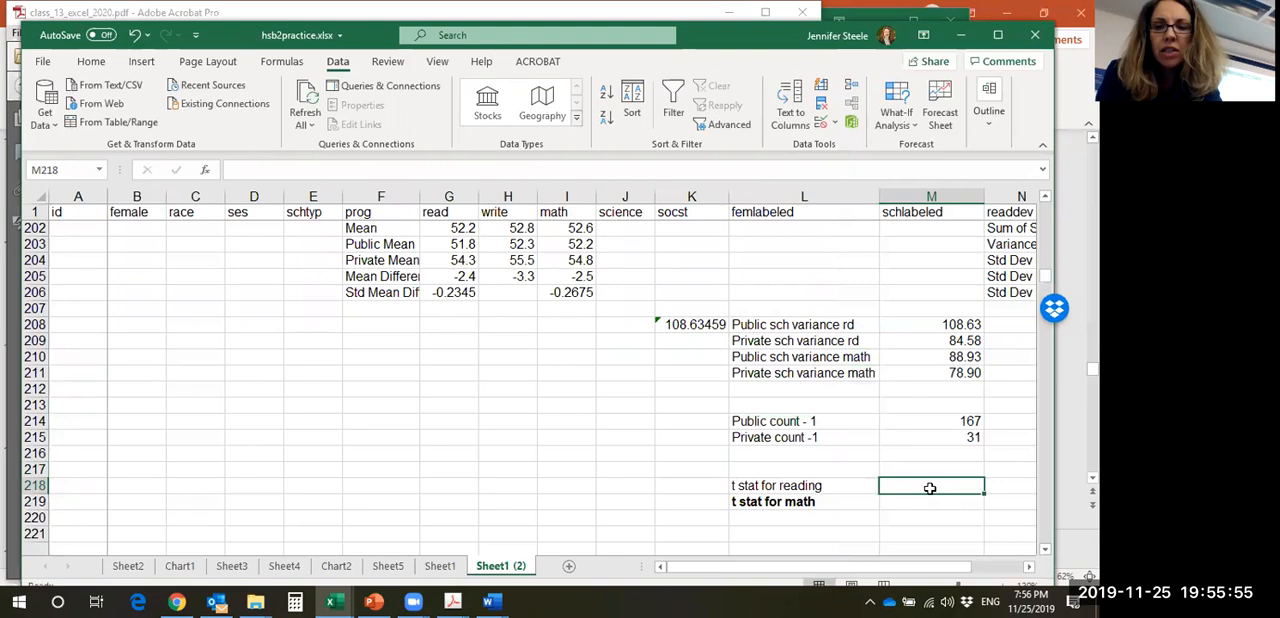
type("=")
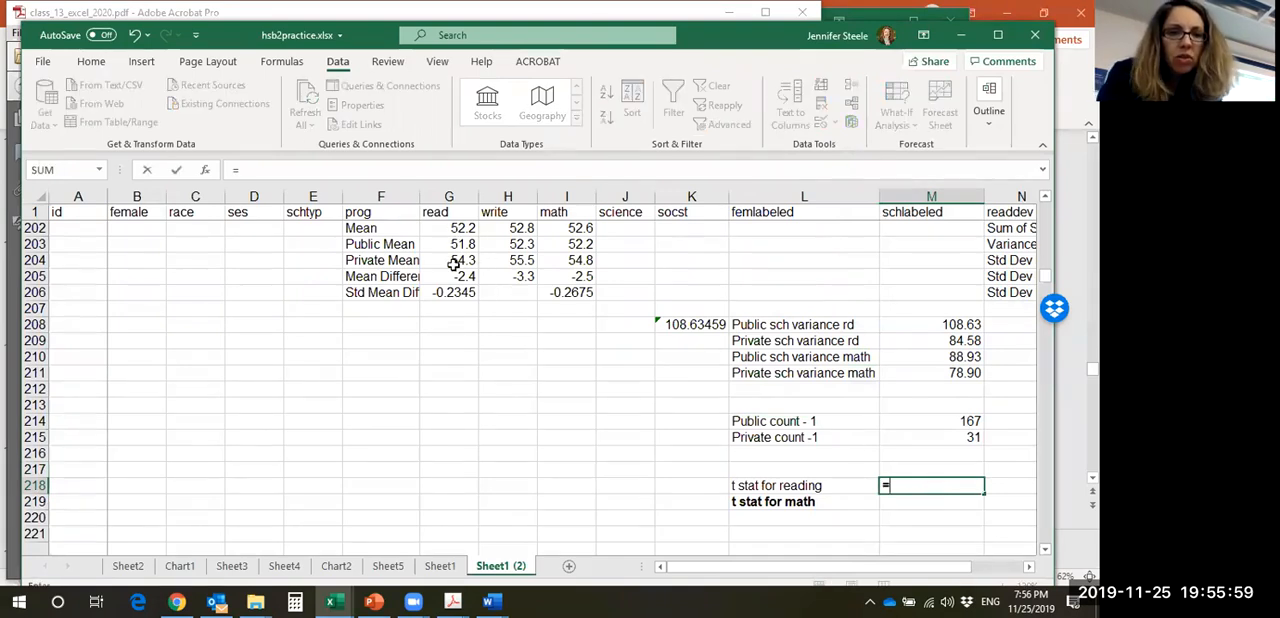
mouse_move(452, 601)
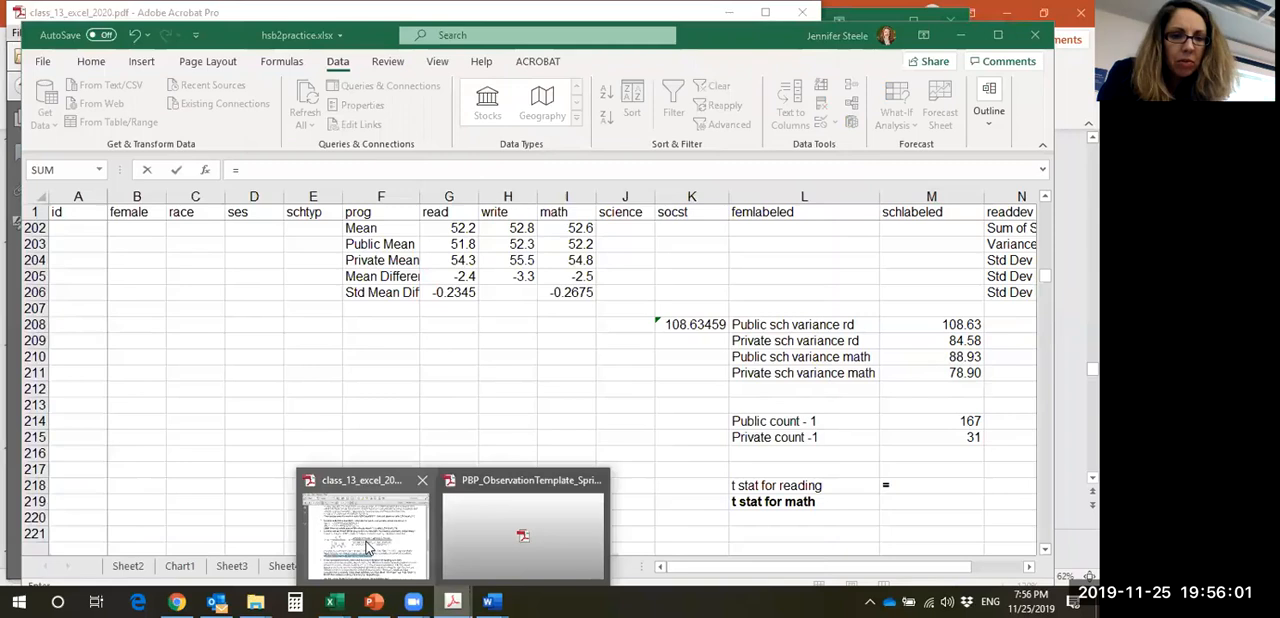
left_click(365, 545)
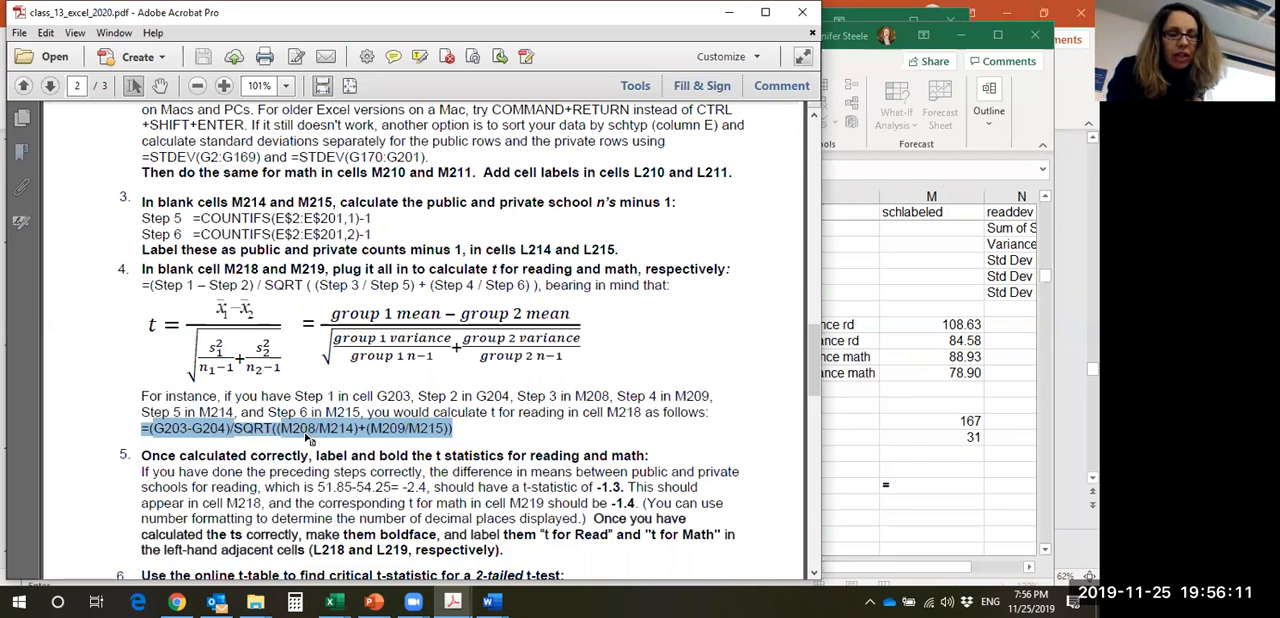
left_click(465, 423)
left_click_drag(465, 421, 235, 424)
left_click(473, 436)
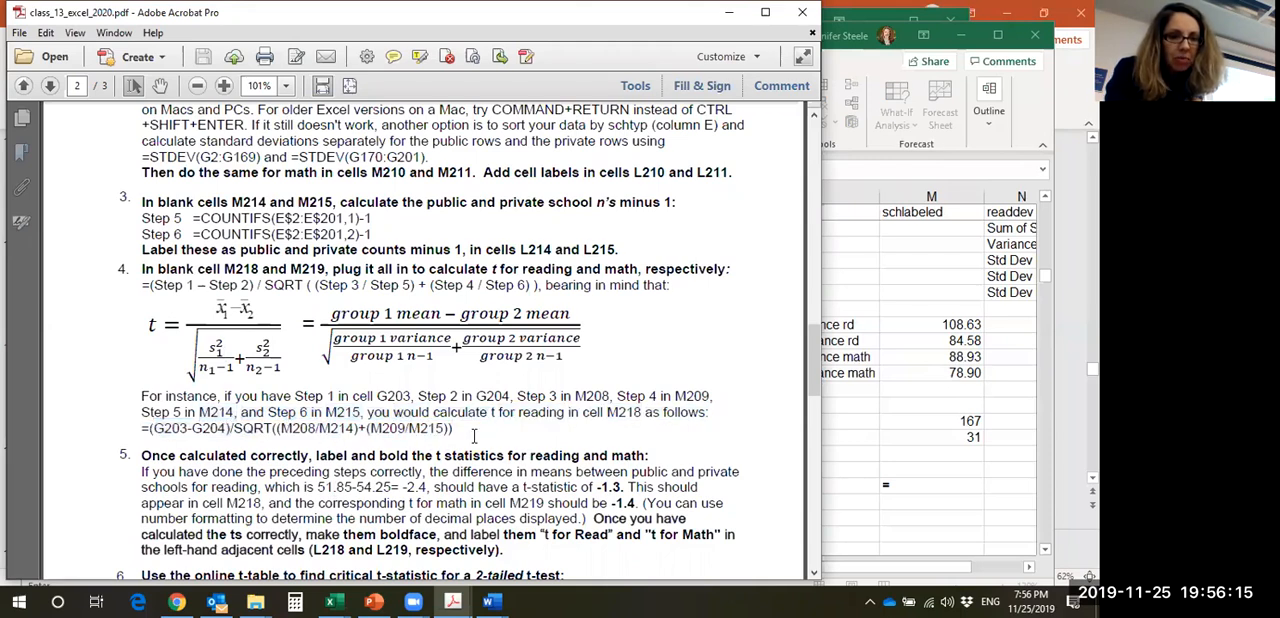
left_click_drag(453, 428, 129, 432)
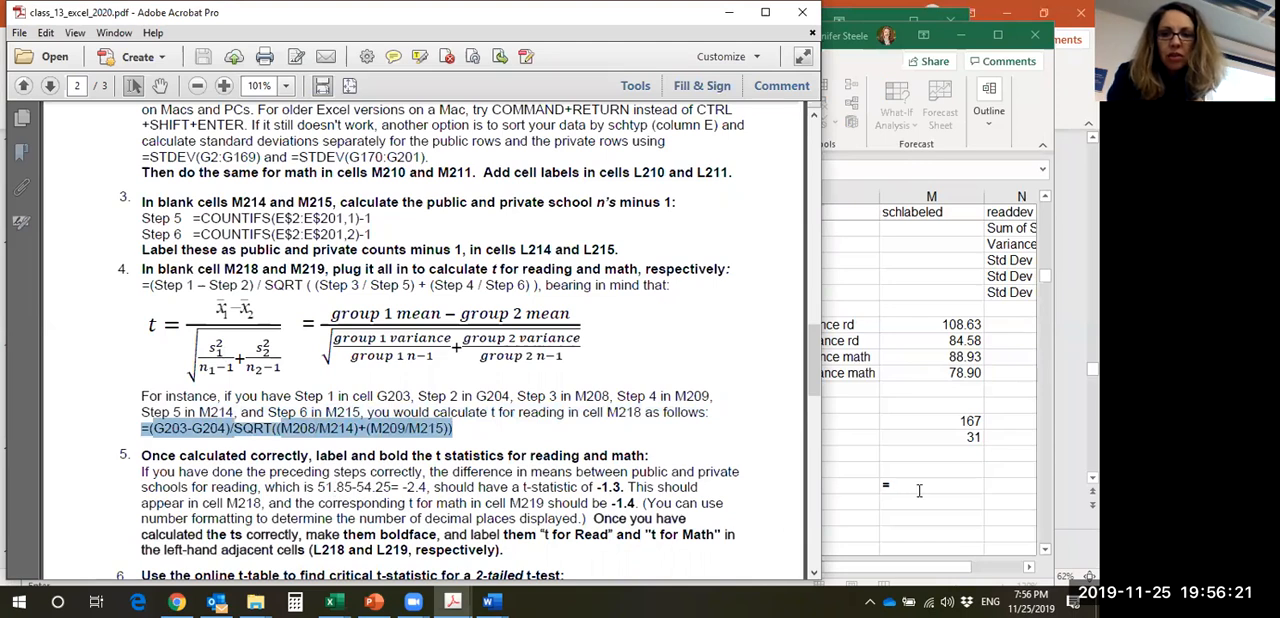
- Return to the Excel workbook, paste the copied formula into M218 and accept the correction to =(G203-G204)/SQRT((M208/M214)+(M209/M215))
left_click(919, 490)
key("ctrl+v")
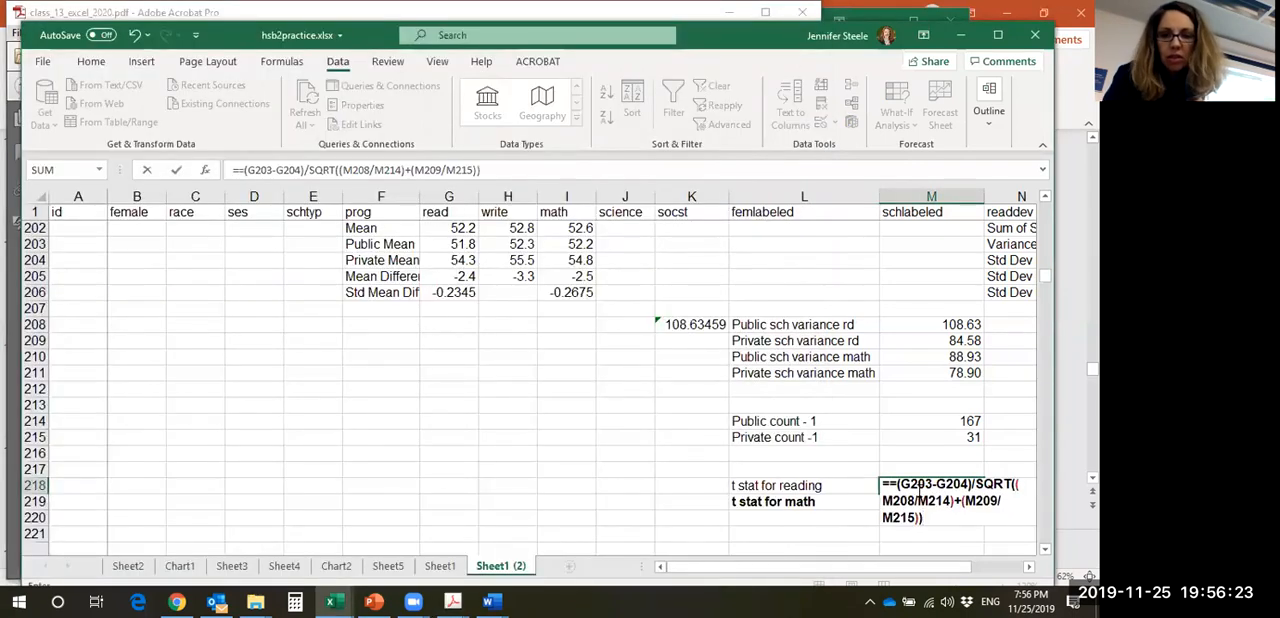
key("Return")
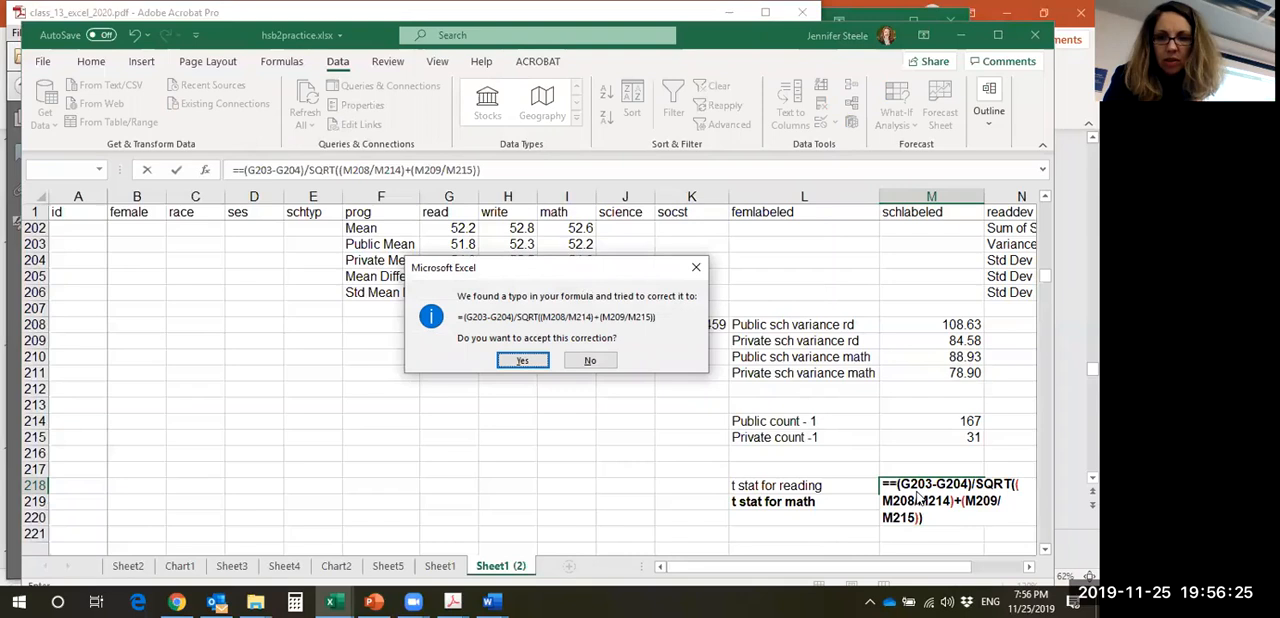
left_click(507, 358)
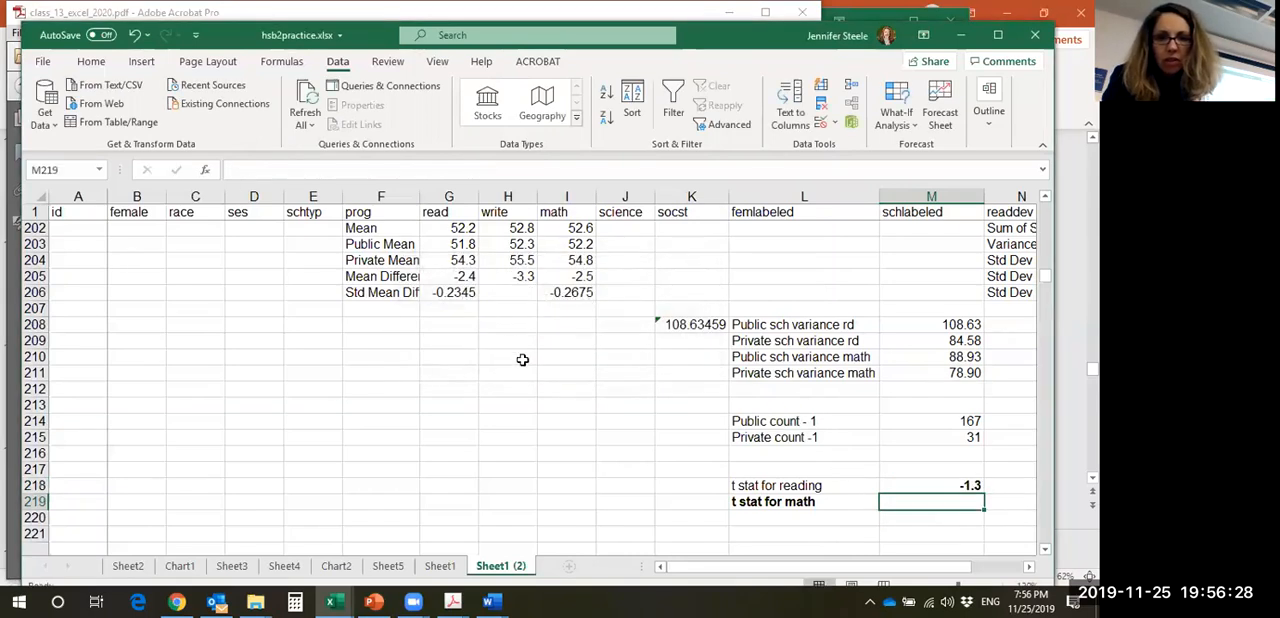
- Fill the reading t statistic formula from M218 down into M219
left_click(917, 488)
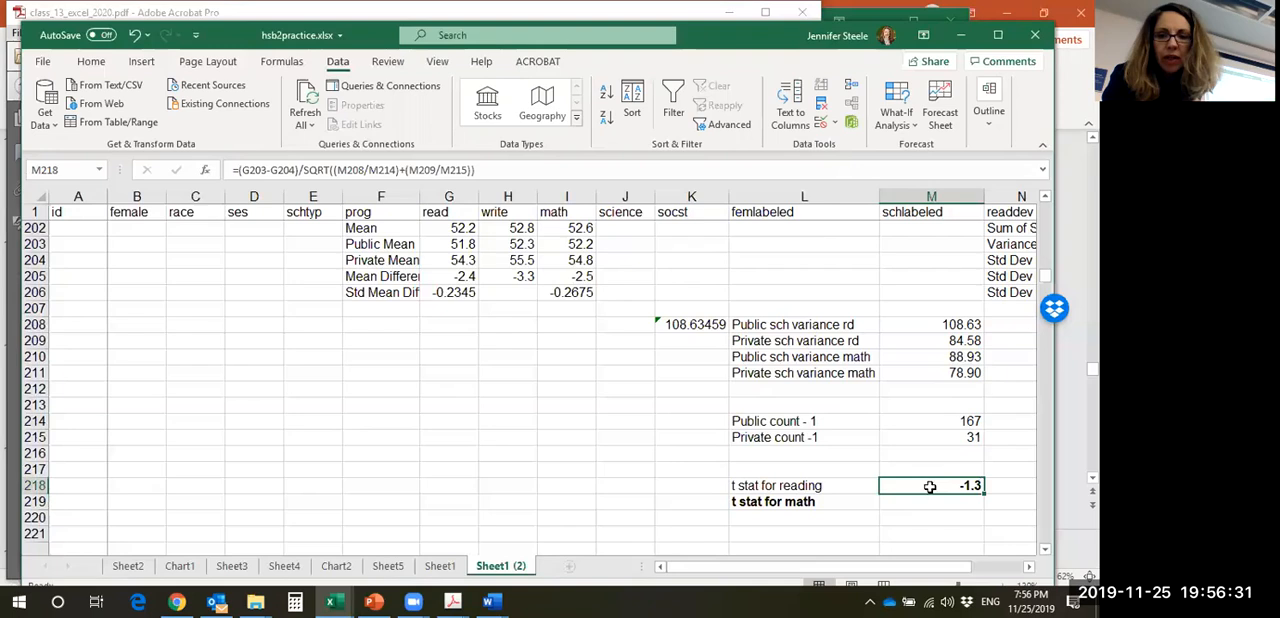
left_click(894, 501)
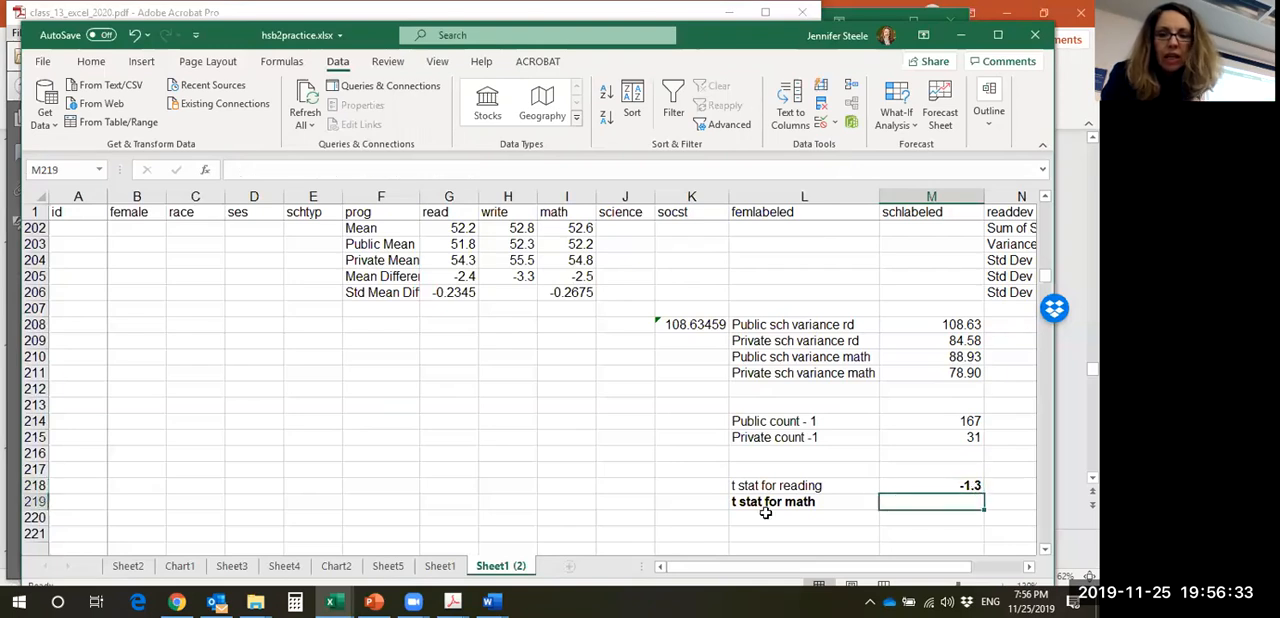
left_click(933, 484)
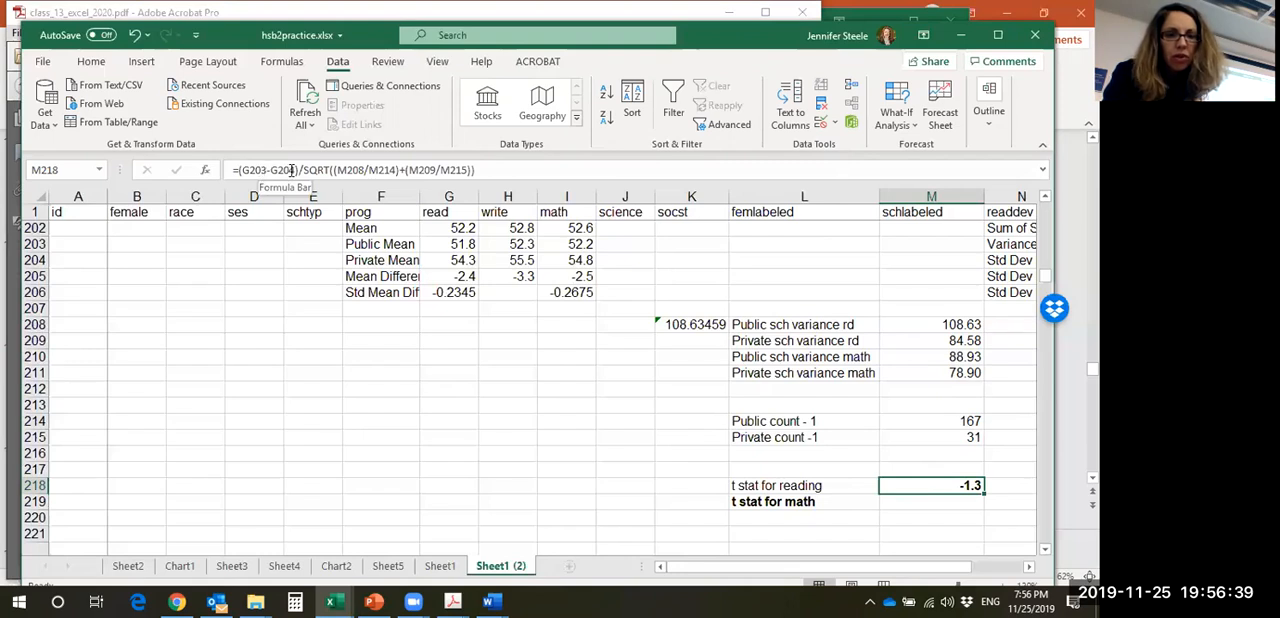
left_click_drag(984, 493, 978, 514)
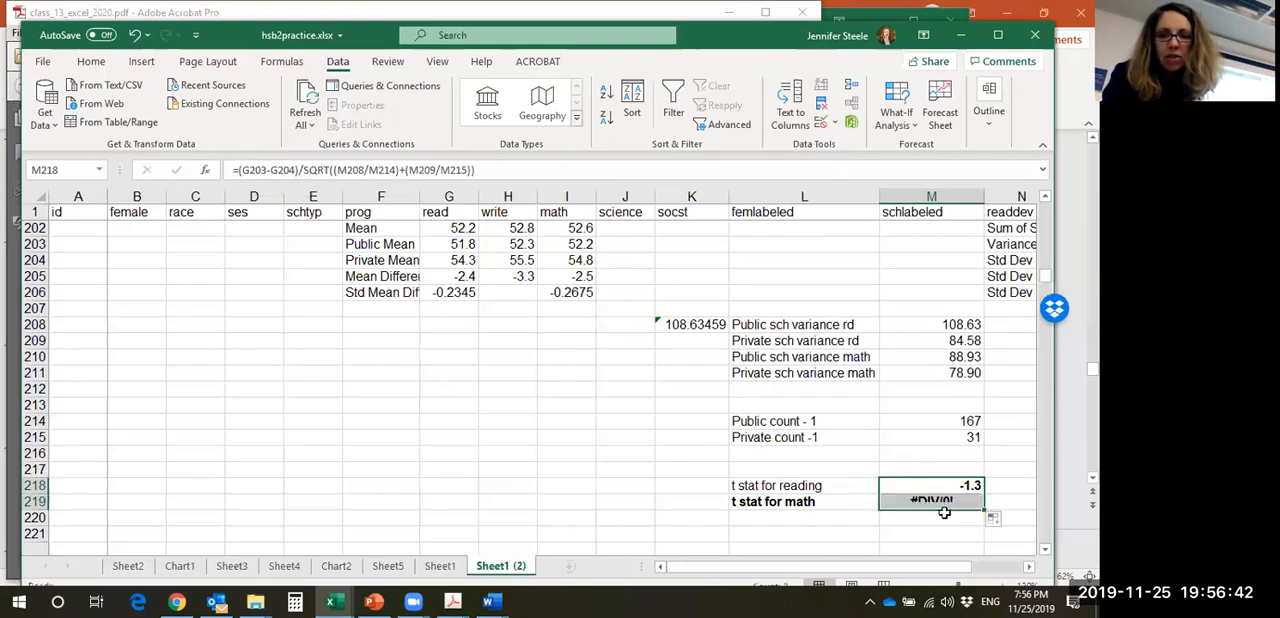
- Change the numerator of the M219 formula to (I203-I204) so it uses the public and private math means
left_click(886, 501)
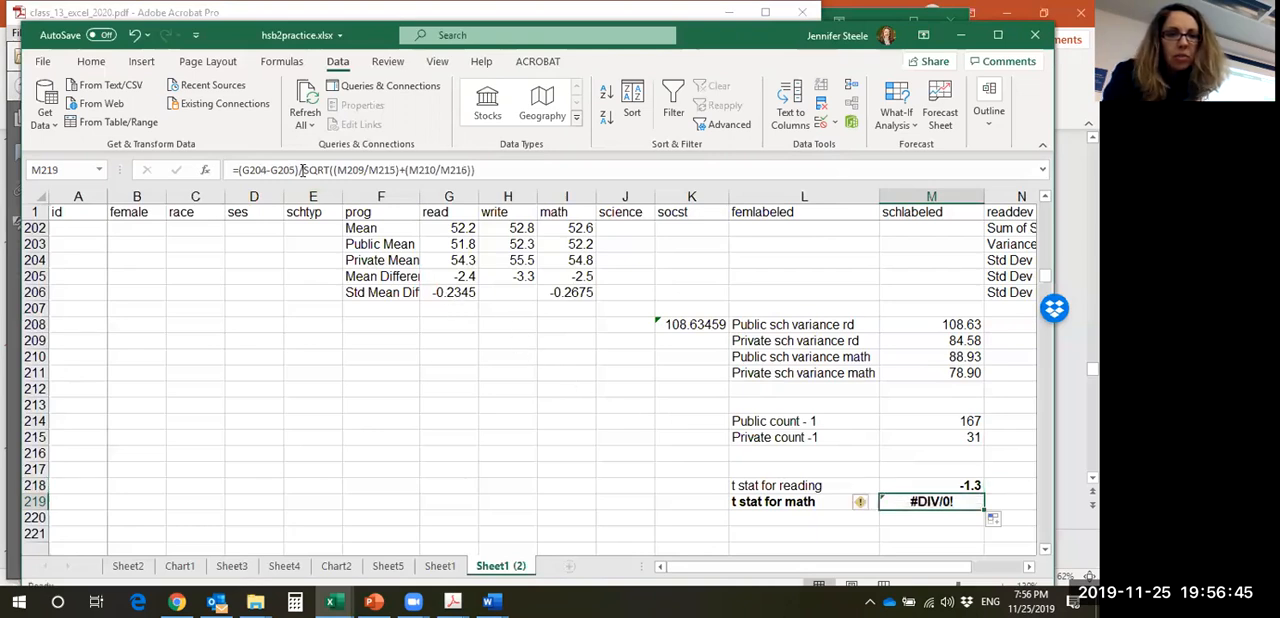
left_click(254, 172)
key("BackSpace")
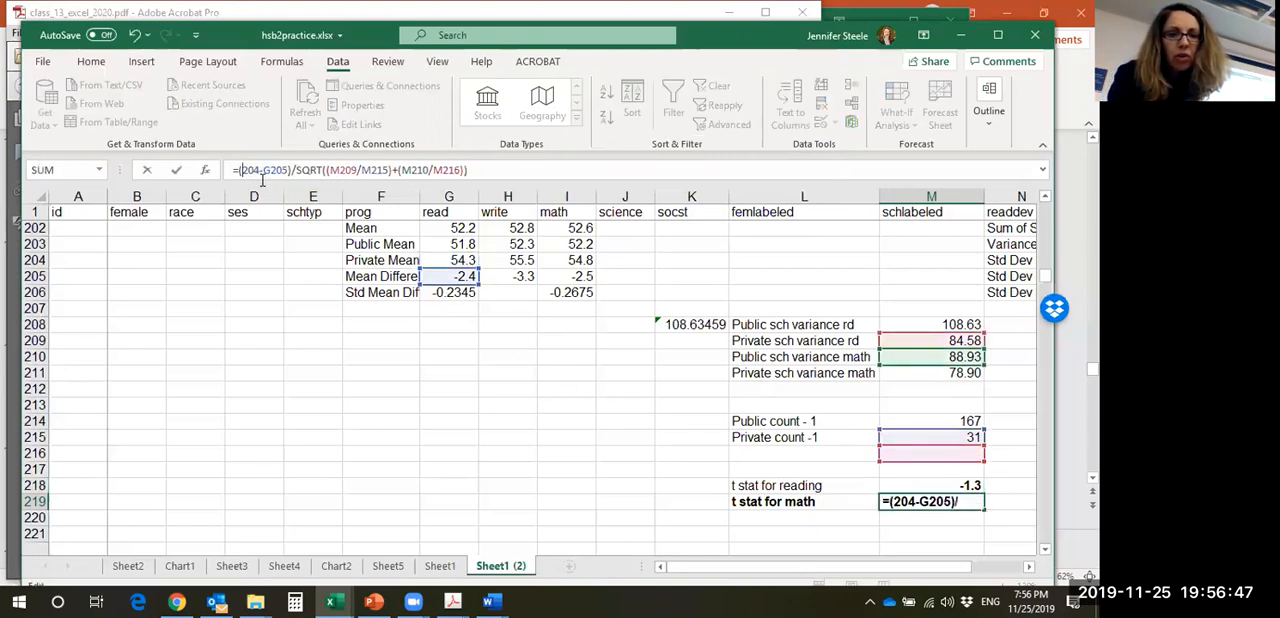
type("I")
key("Escape")
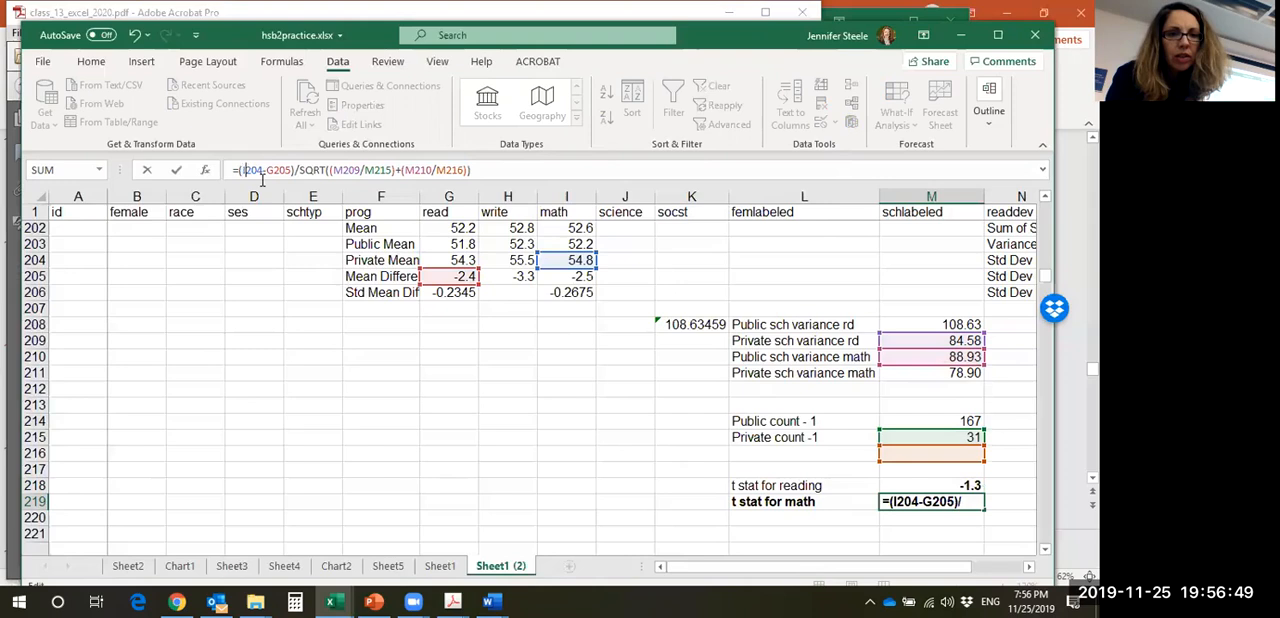
key("BackSpace")
type("3")
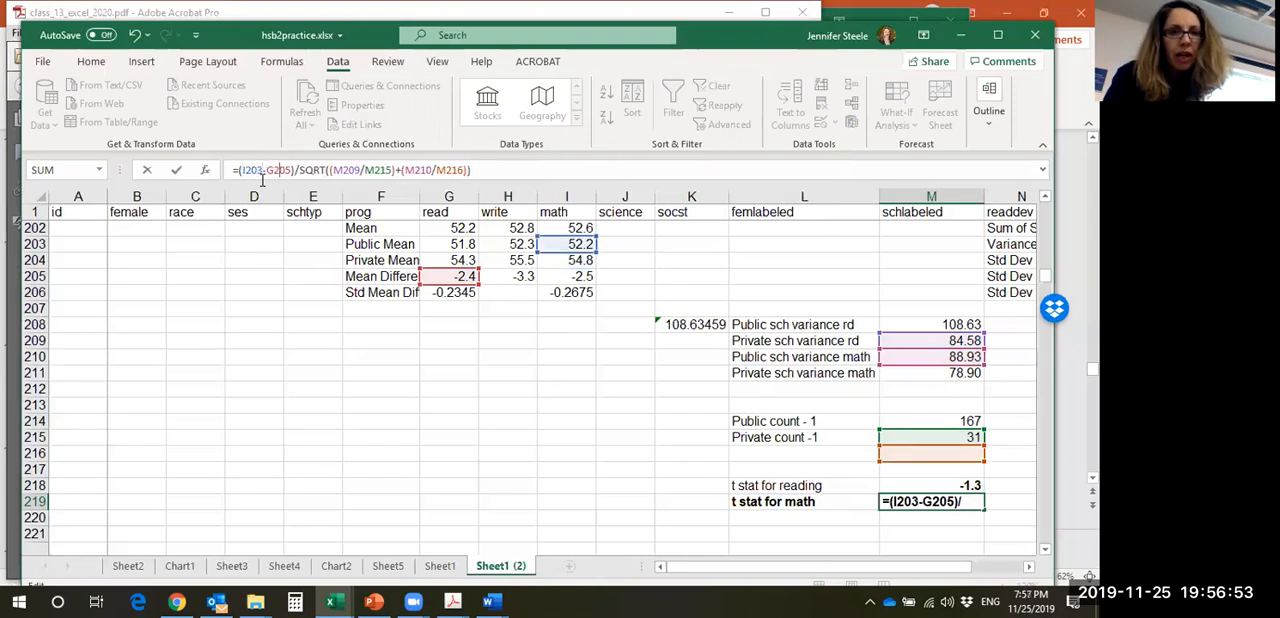
key("BackSpace")
key("BackSpace")
key("BackSpace")
key("BackSpace")
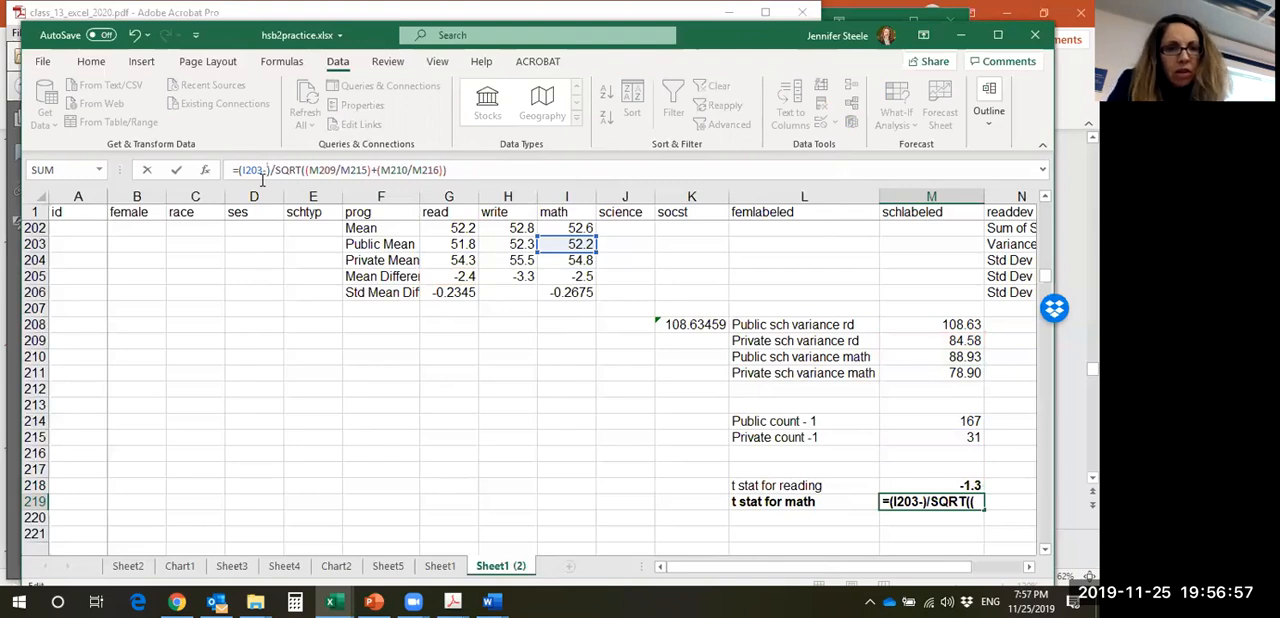
type("I204")
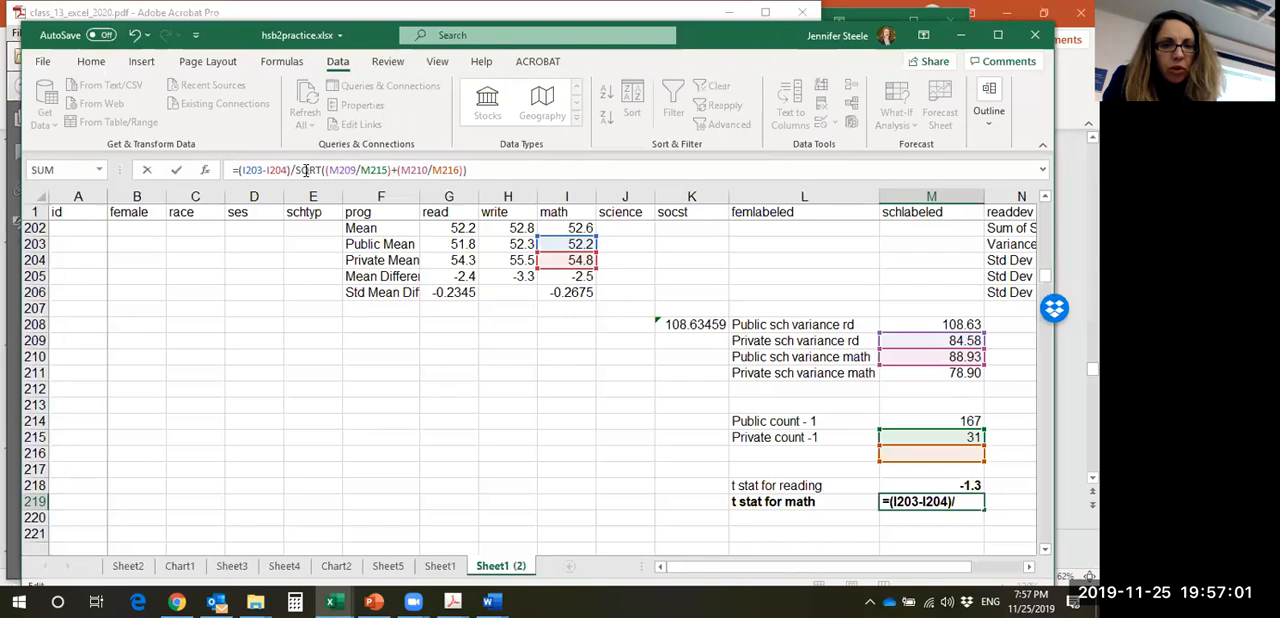
- Change the denominator of the M219 formula to SQRT((M210/M214)+(M211/M215)) so it uses the math variances and the school counts
key("shift+Left")
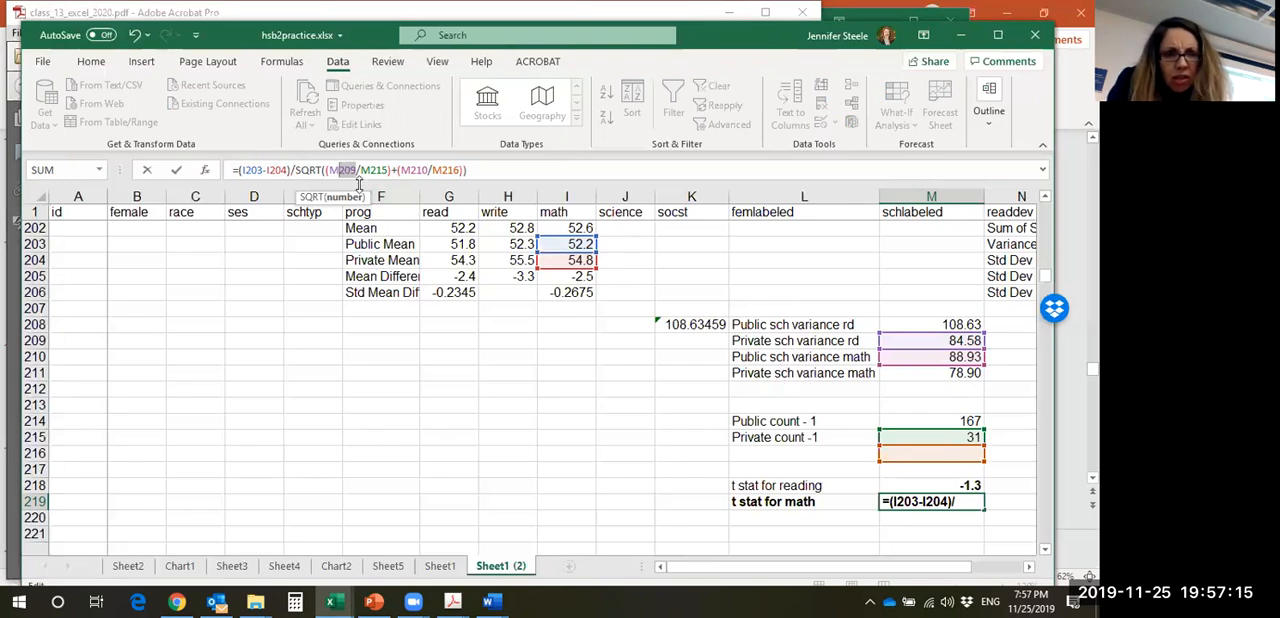
type("M210")
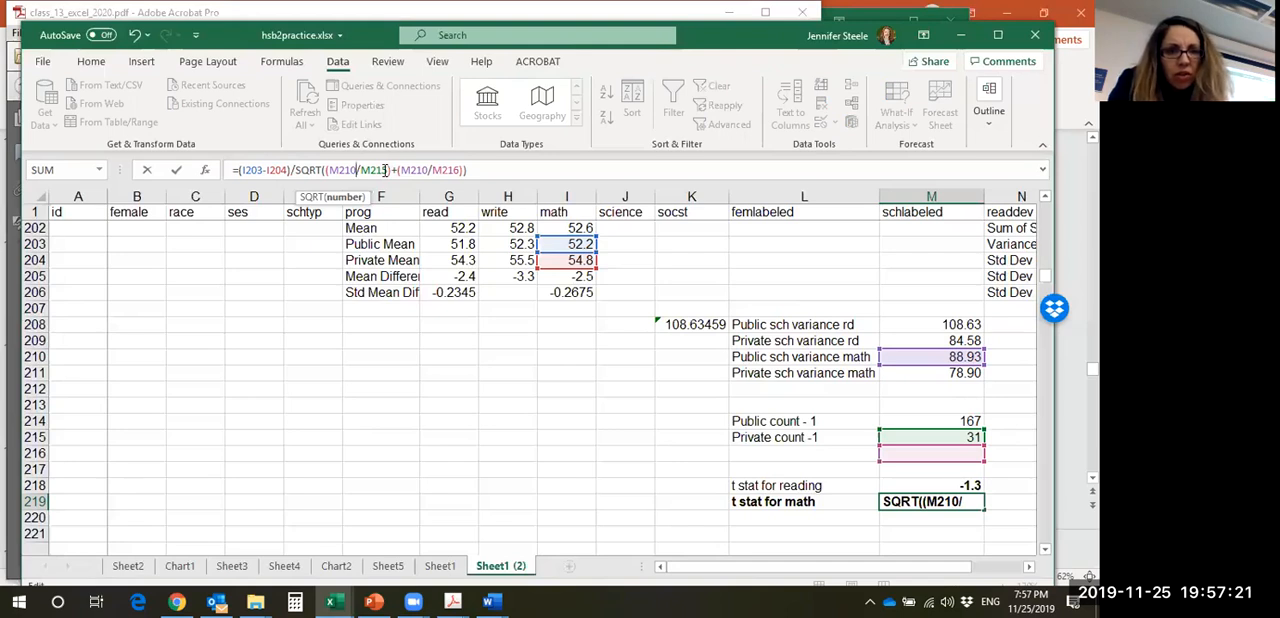
key("BackSpace")
type("3")
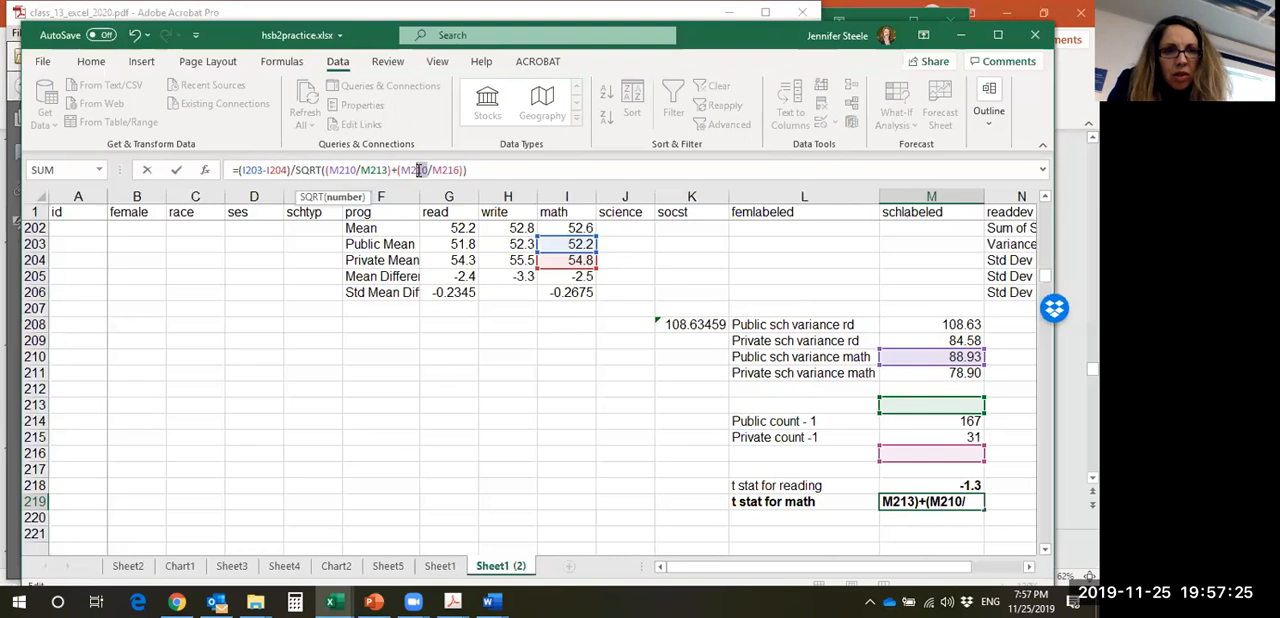
type("1")
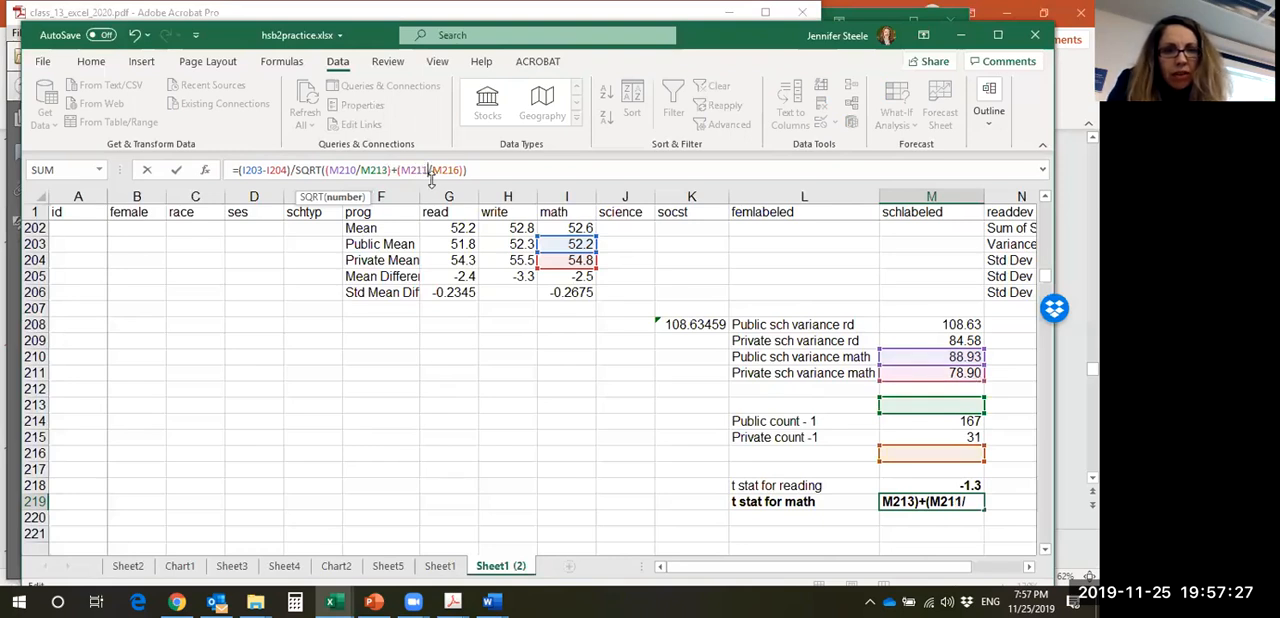
left_click_drag(461, 170, 447, 170)
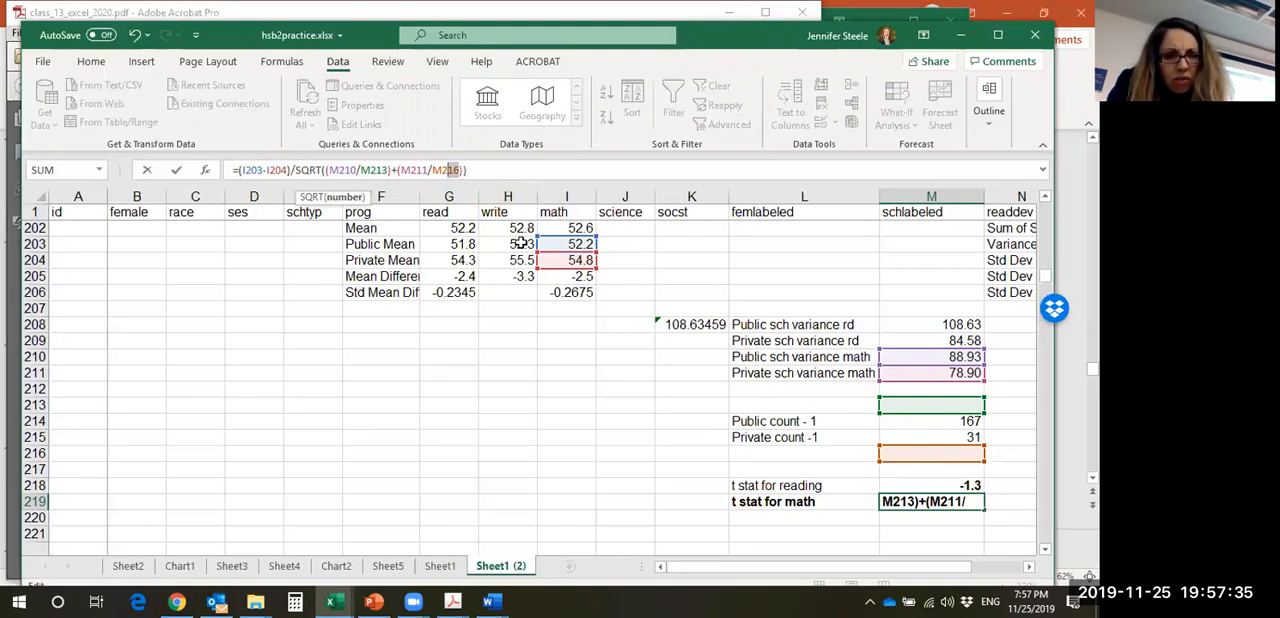
key("BackSpace")
type("5")
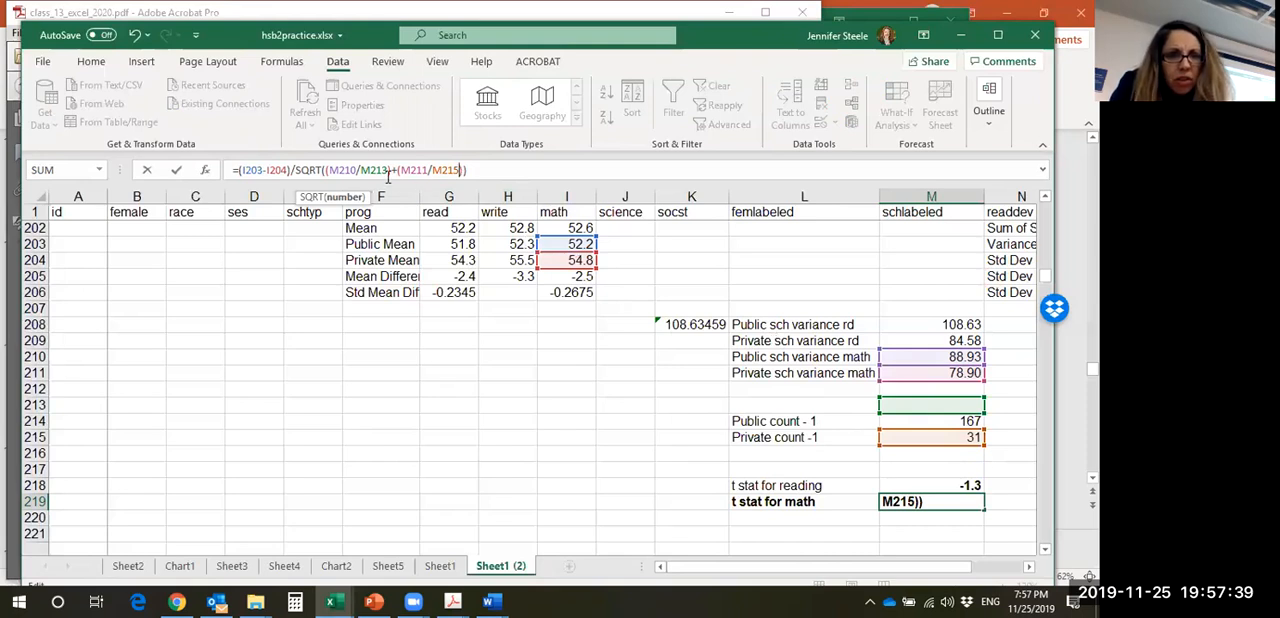
left_click_drag(381, 175, 388, 176)
type("4")
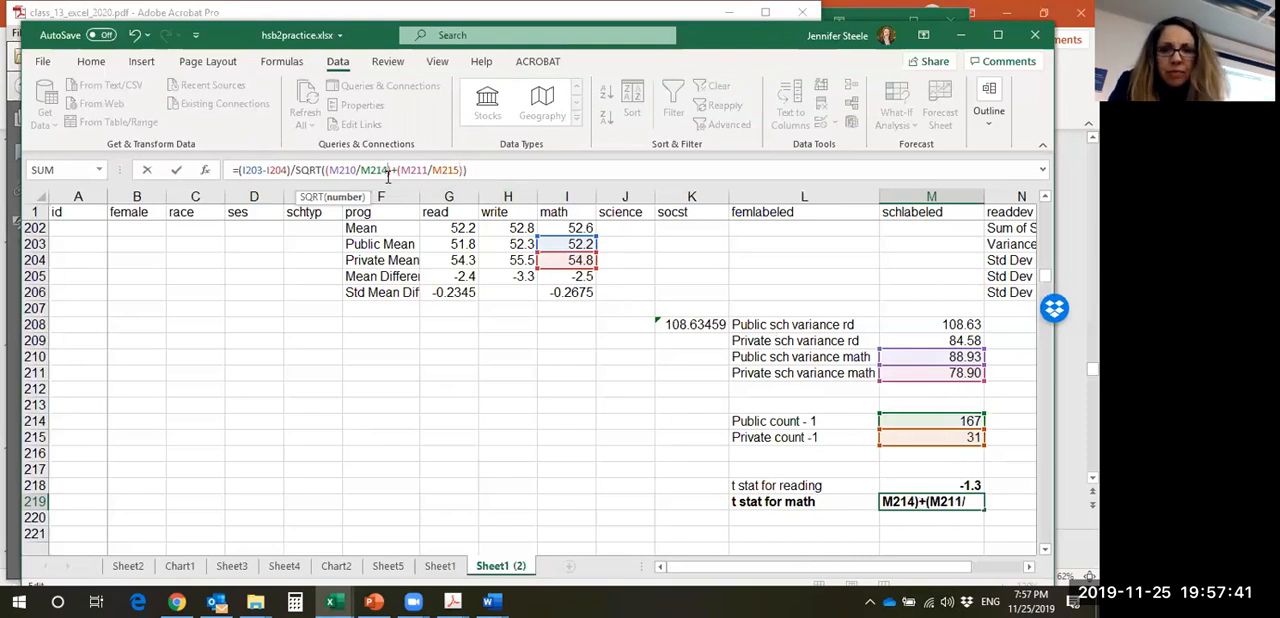
key("Return")
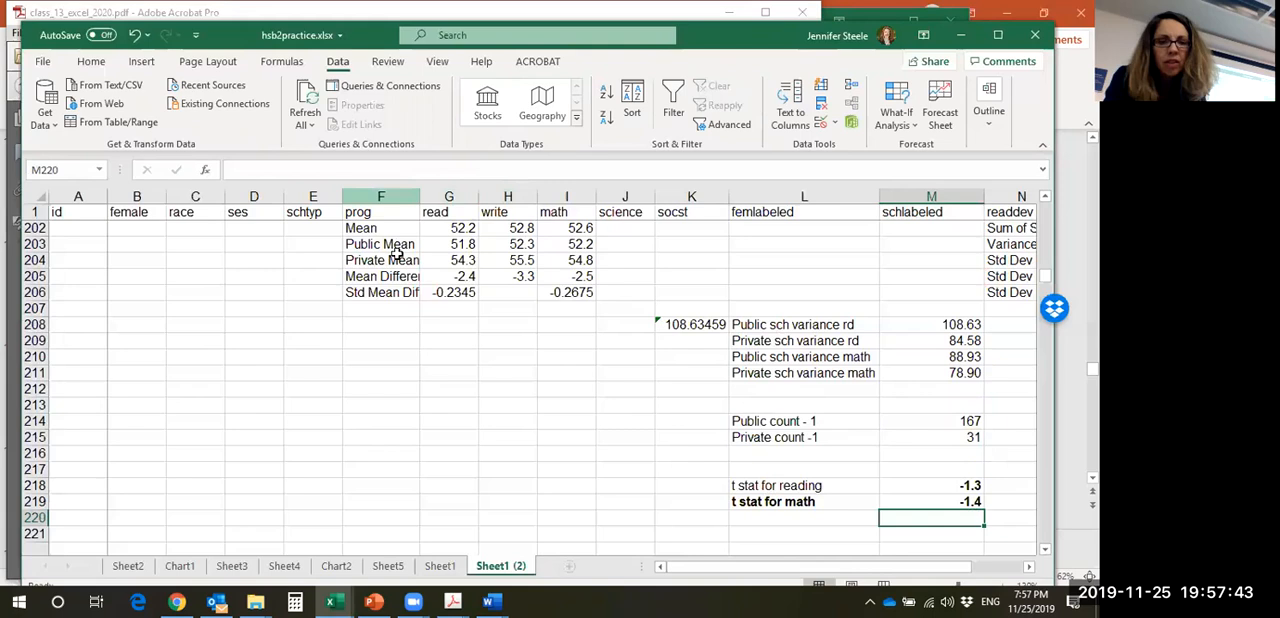
- Compare the reading and math t statistics with those on Sheet1, and review the M219 formula on Sheet1 (2)
left_click(447, 568)
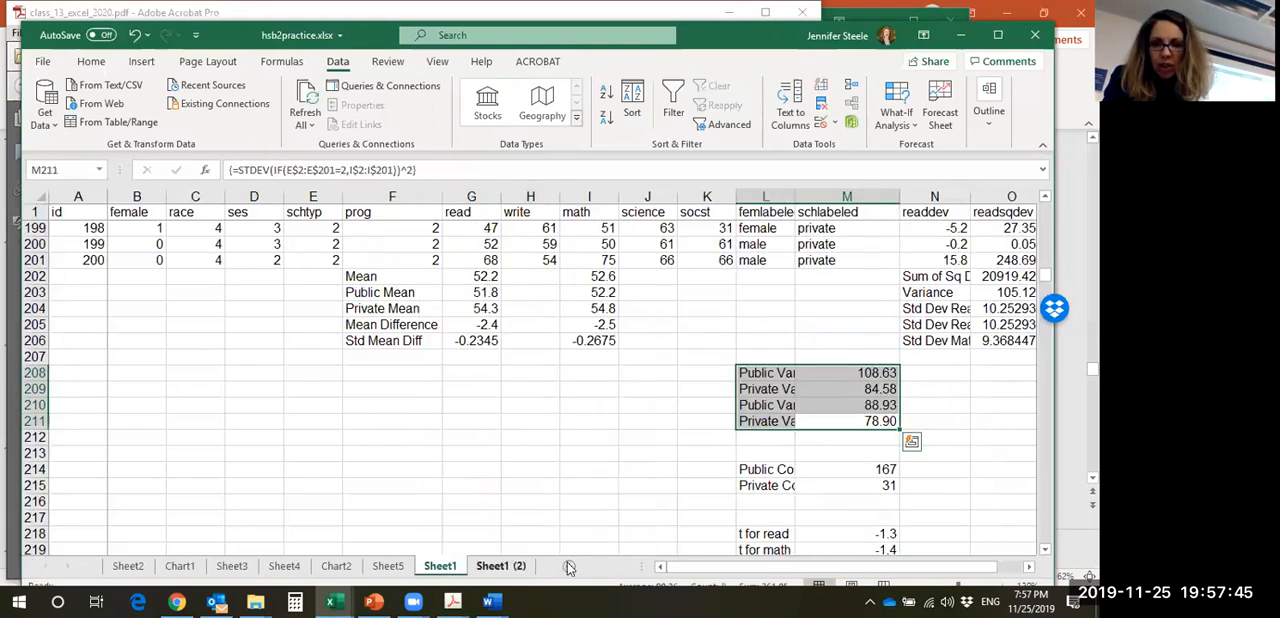
left_click(513, 566)
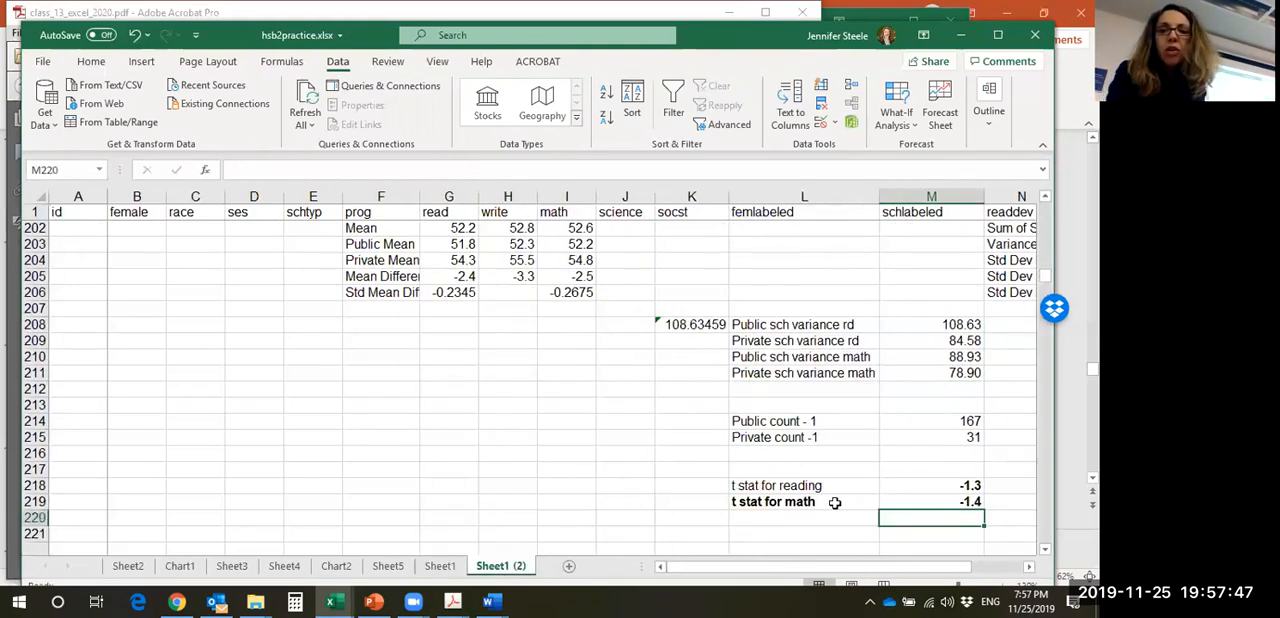
left_click(894, 483)
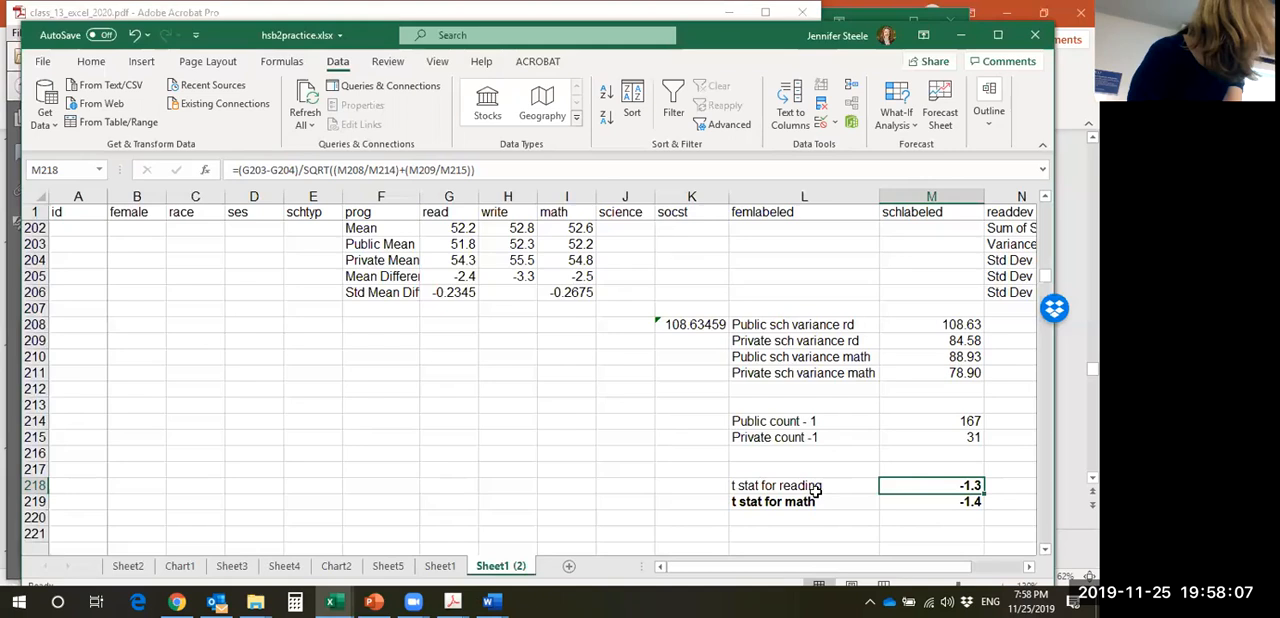
left_click(928, 505)
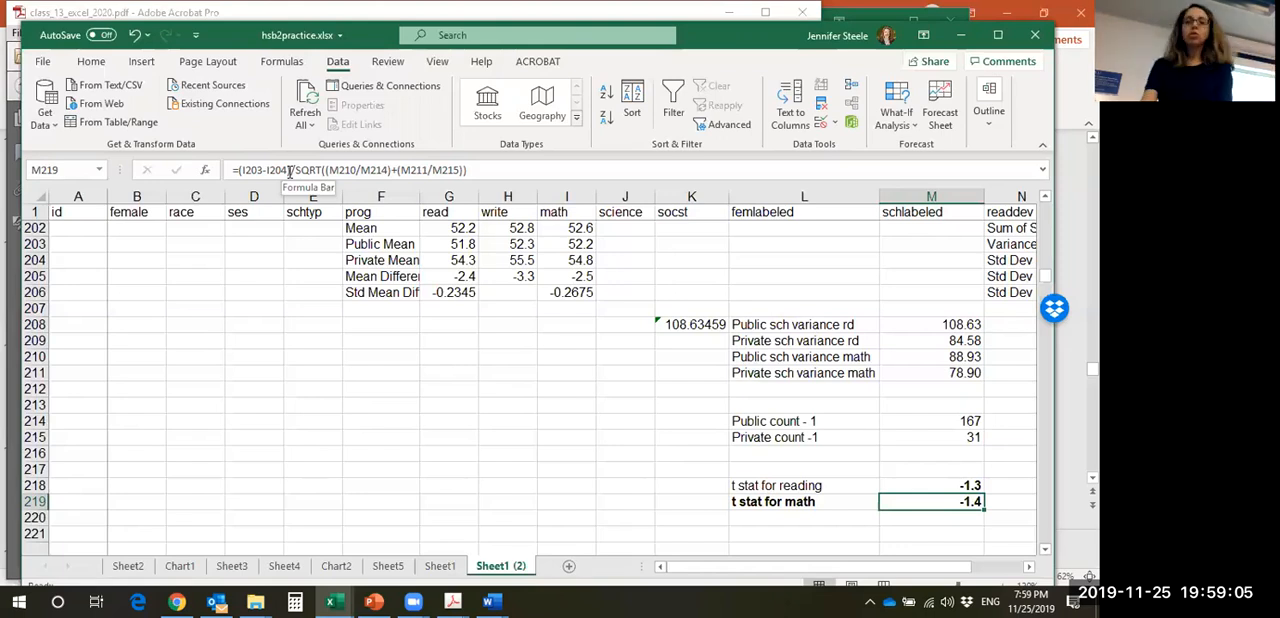
- Label cell L221 "critical value of t"
left_click(786, 537)
type("critical value of t")
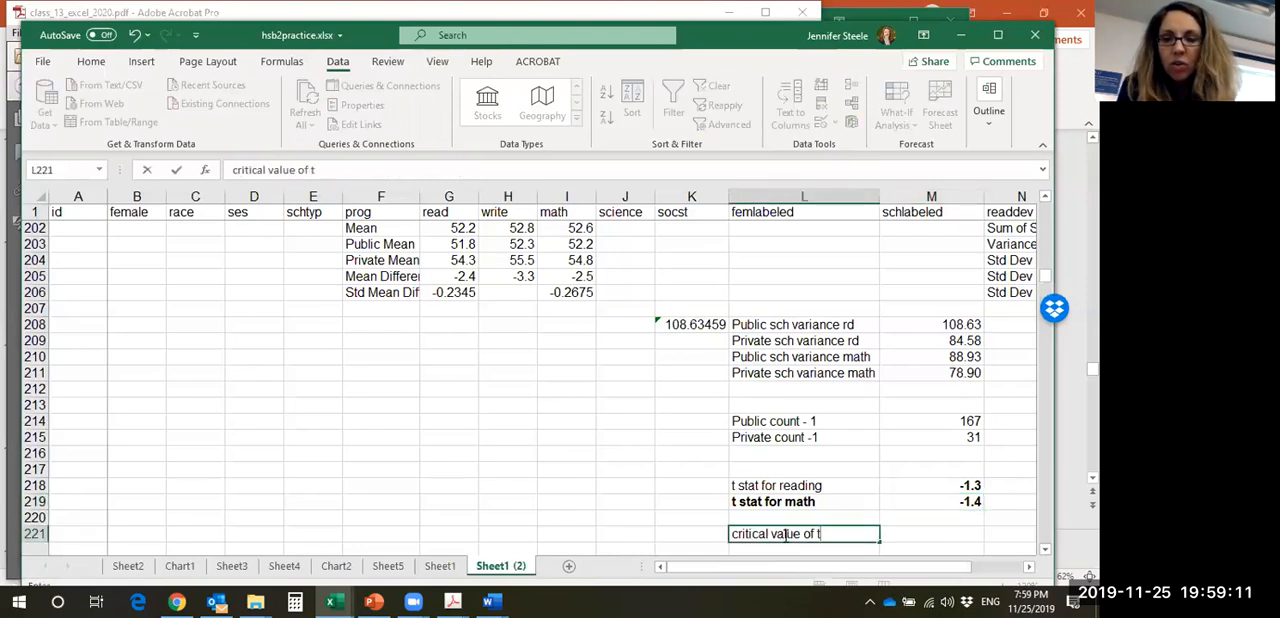
key("Tab")
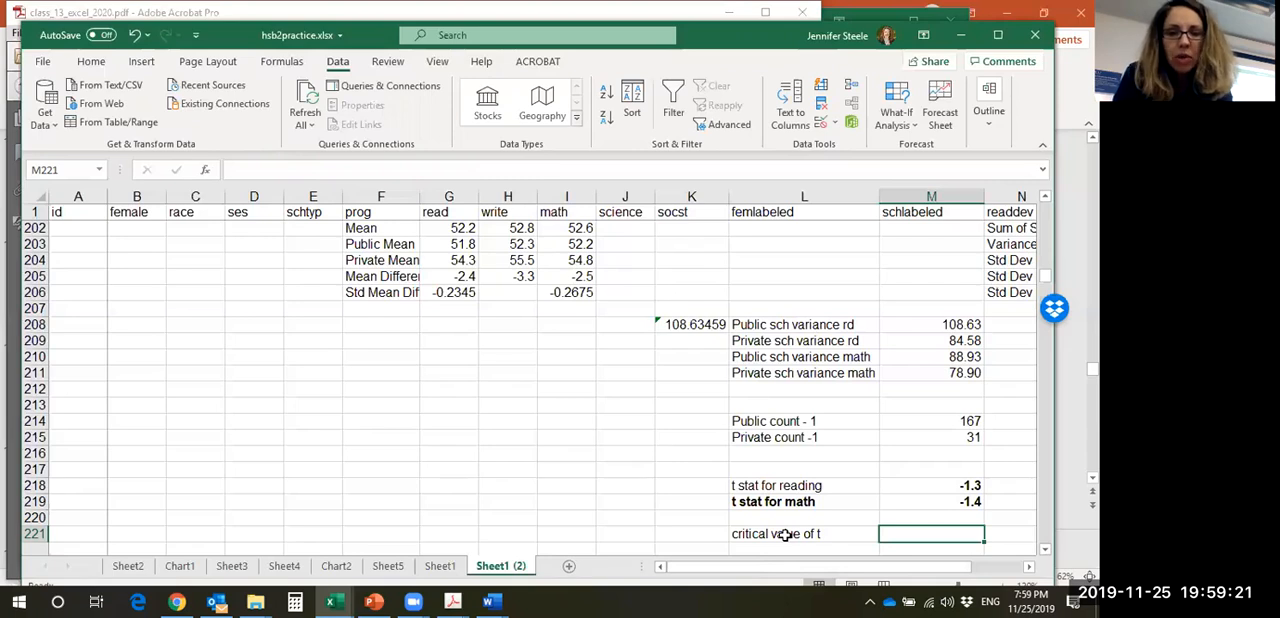
- Enter 1.96 in M221 as the critical value of t
type("19.6")
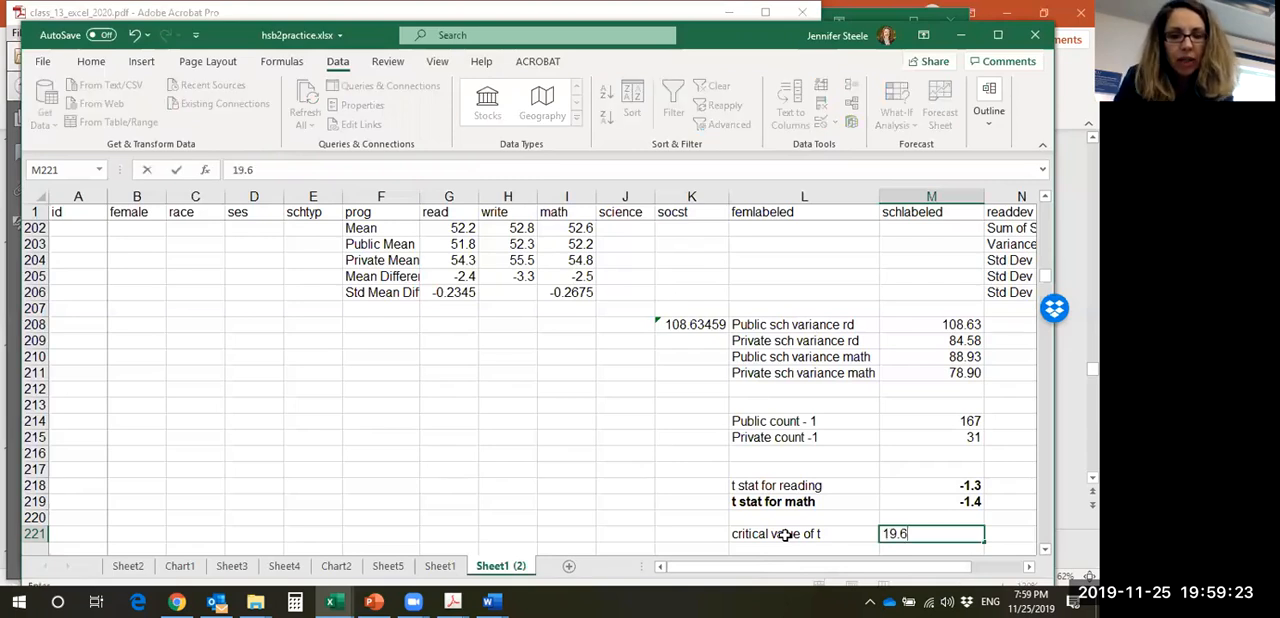
key("BackSpace")
key("BackSpace")
key("BackSpace")
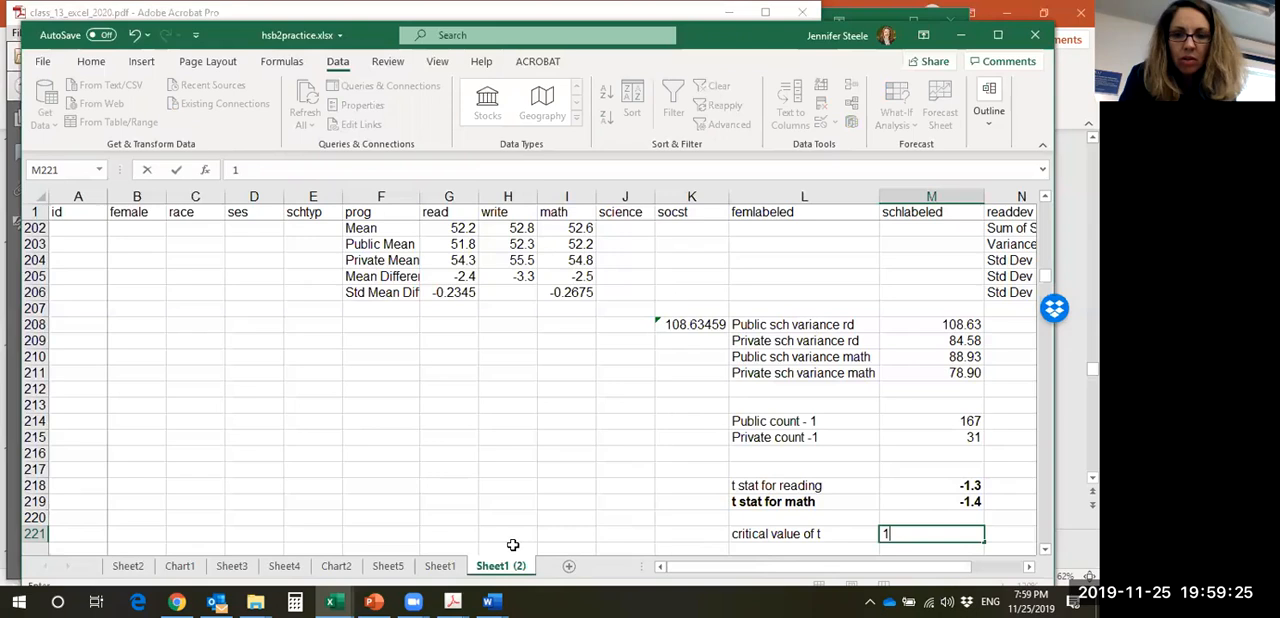
type("1.96")
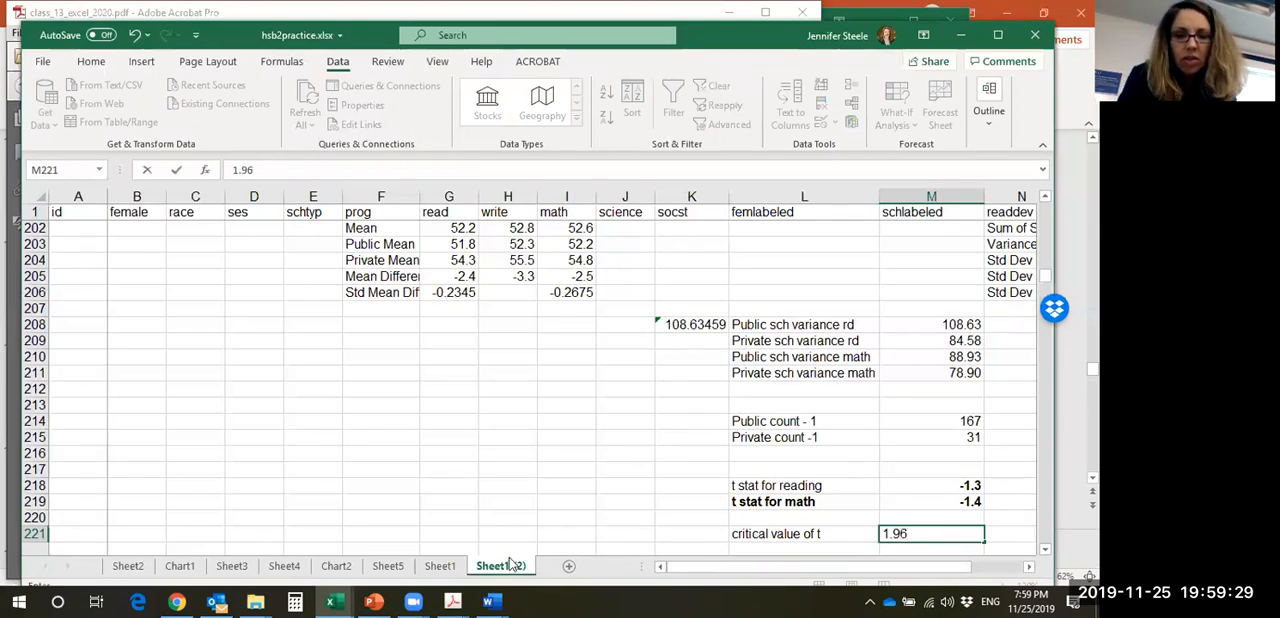
- Check the critical value on Sheet1 and set M221 on Sheet1 (2) to 1.97
left_click(440, 566)
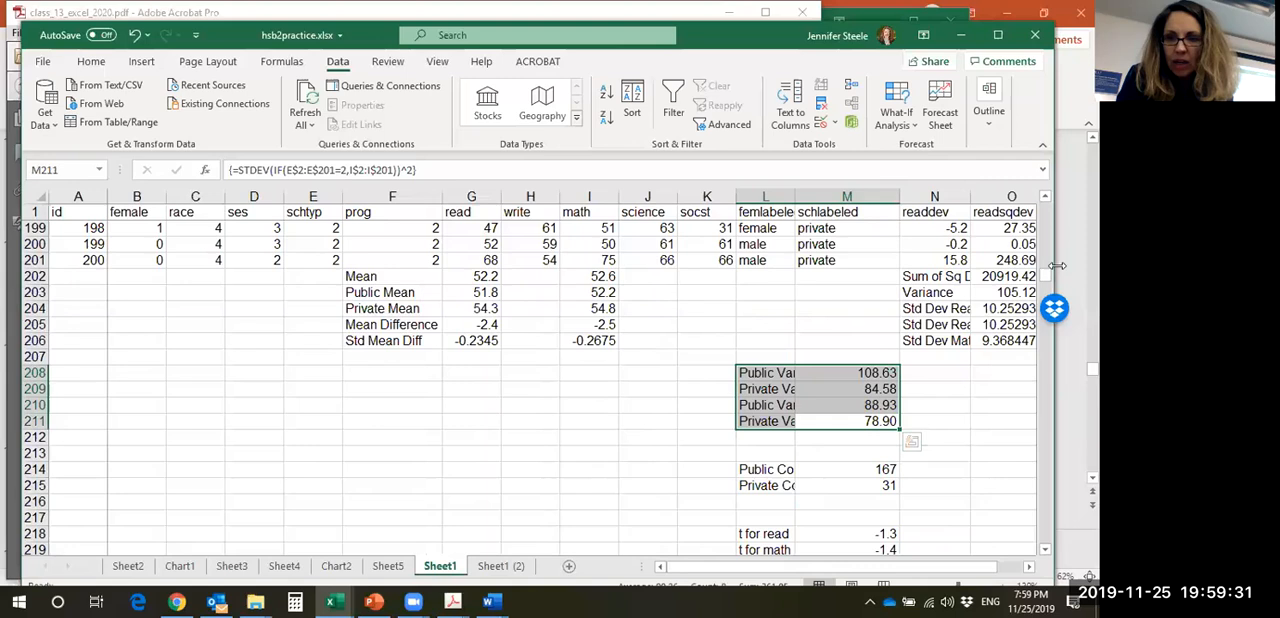
scroll(1049, 280, "down", 2)
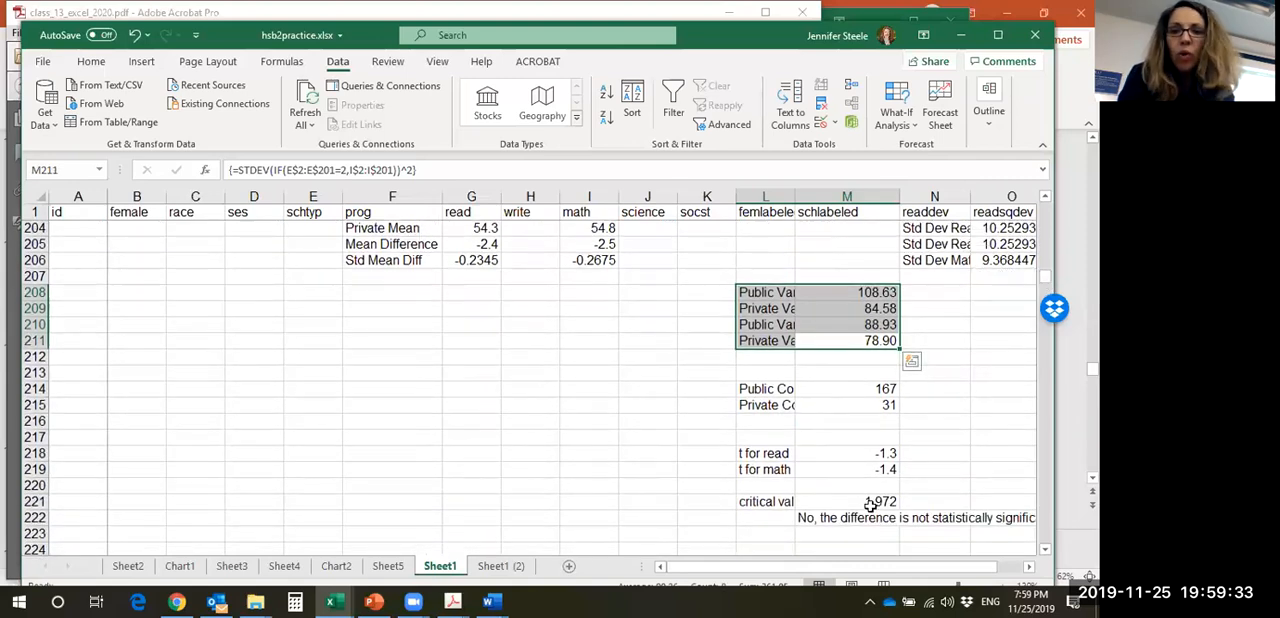
left_click(500, 566)
type("1.97")
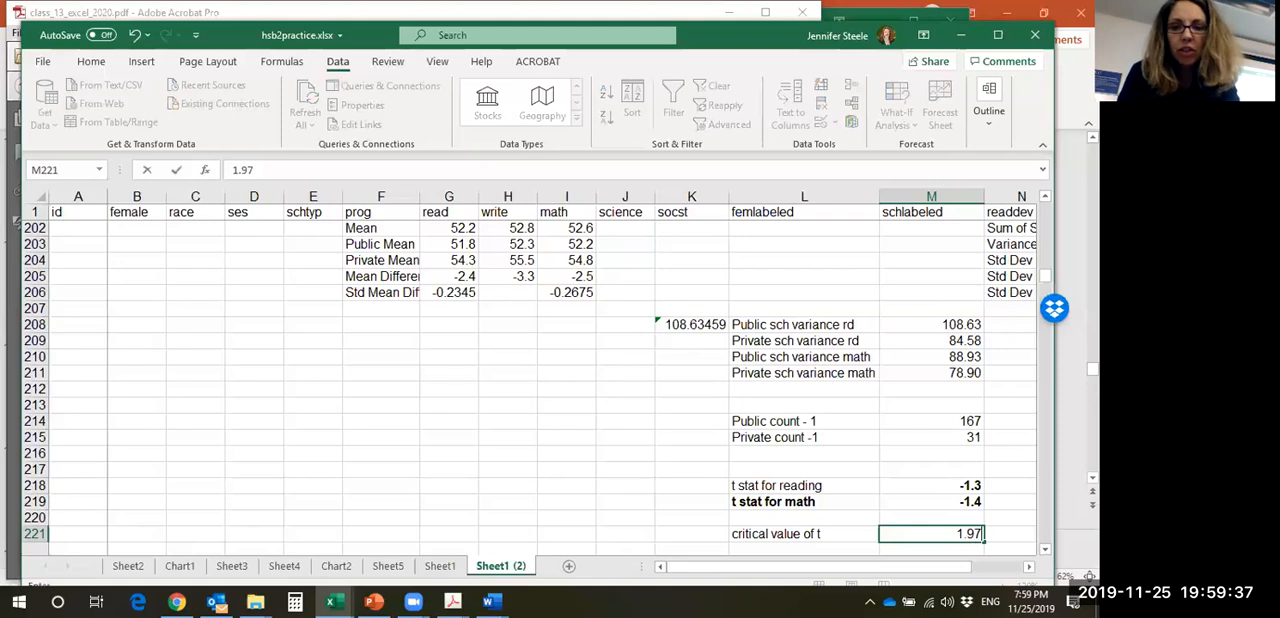
key("Return")
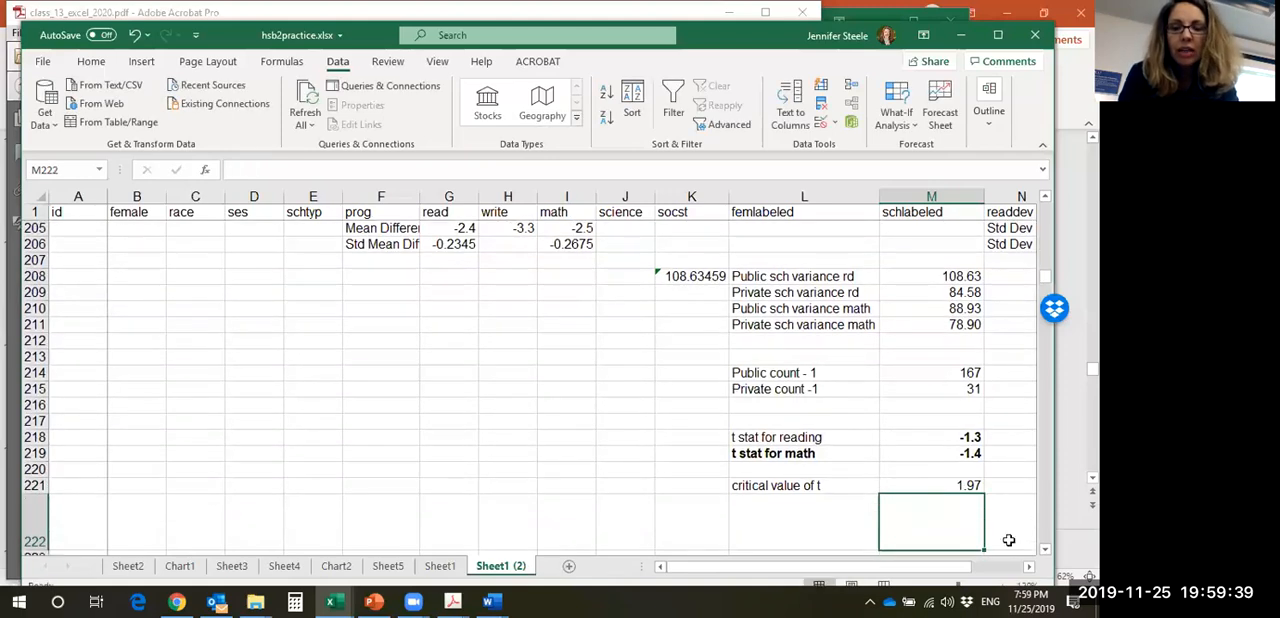
- Enter the conclusion "the difference in math and readings cores between public and private are not statistically significant" in M222
left_click(941, 489)
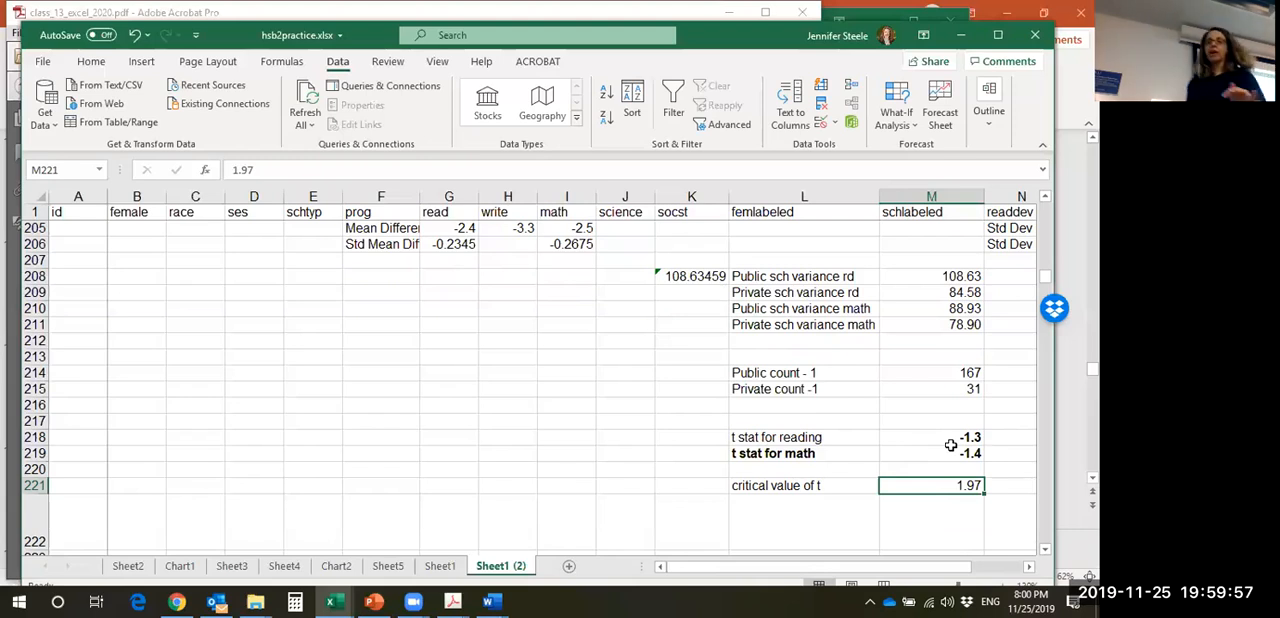
key("Return")
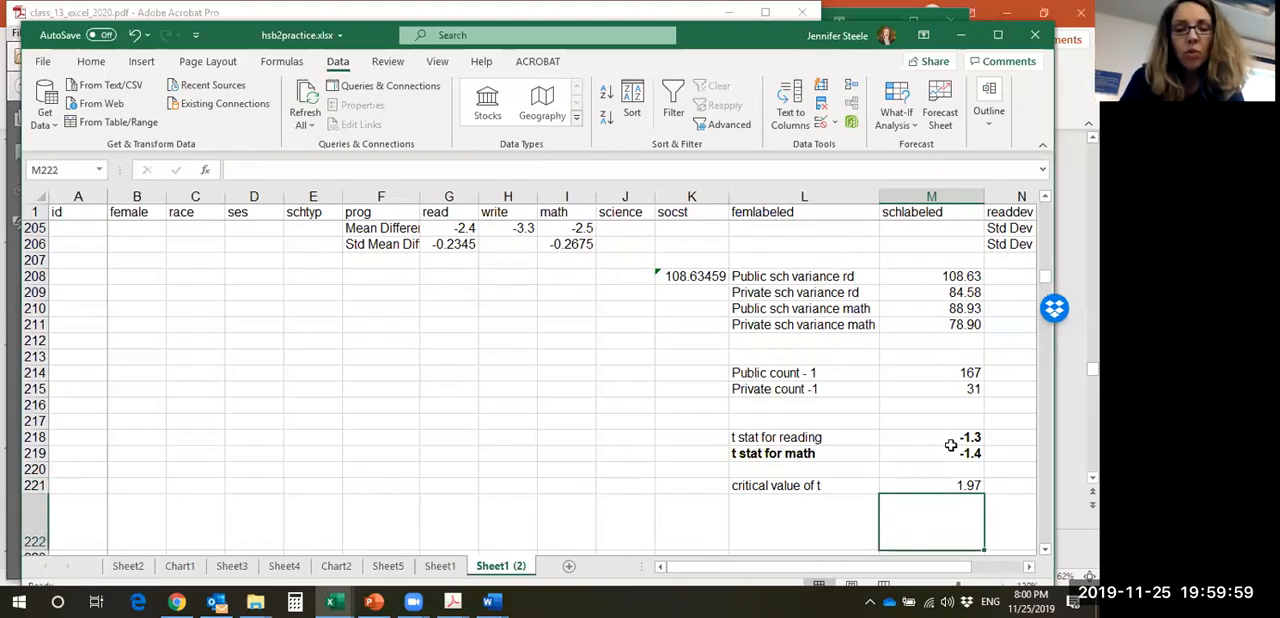
type("the dif")
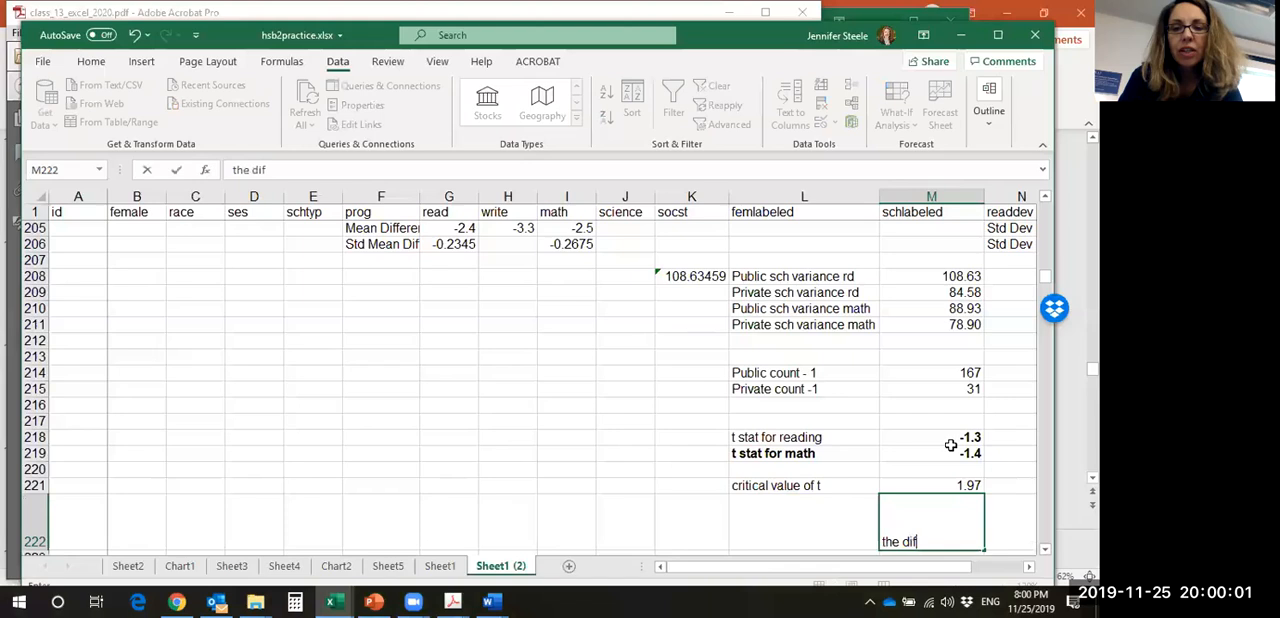
type("fernce in")
key("BackSpace")
key("BackSpace")
key("BackSpace")
key("BackSpace")
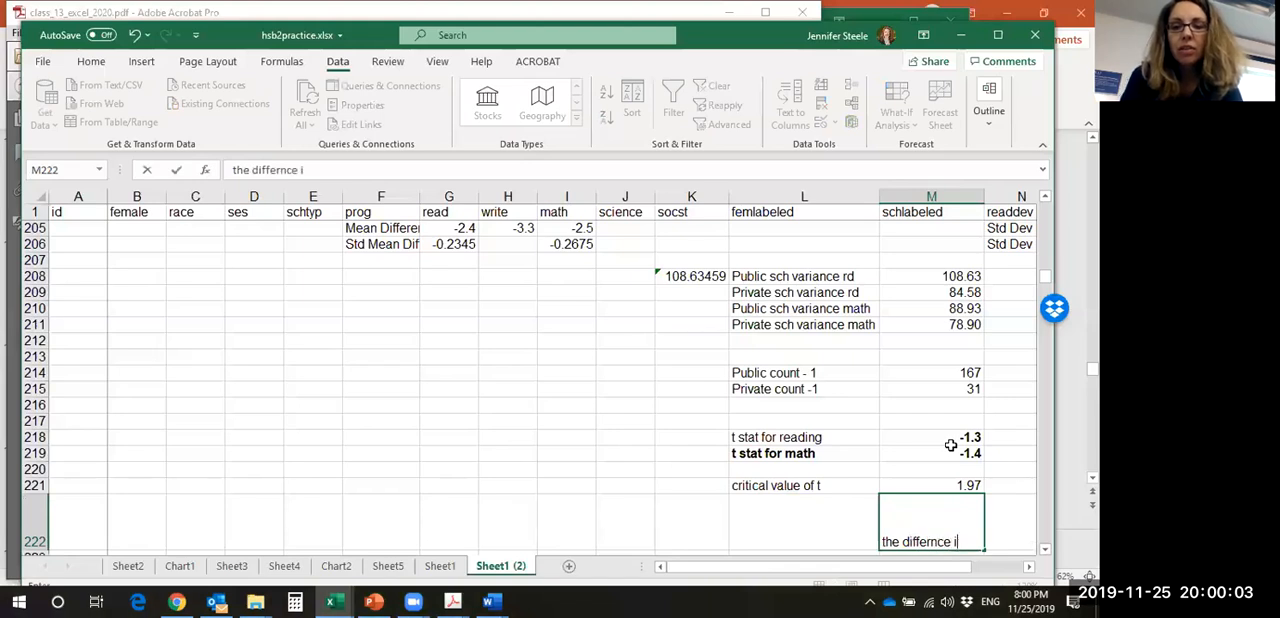
type("e in m")
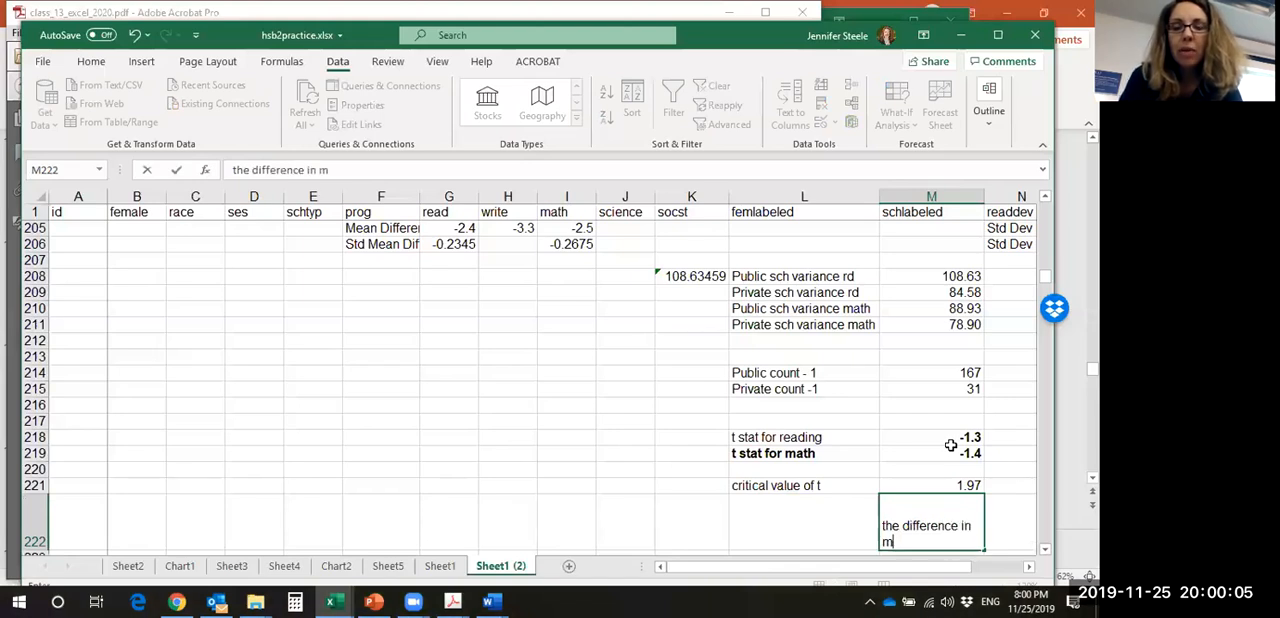
type("ath and readings")
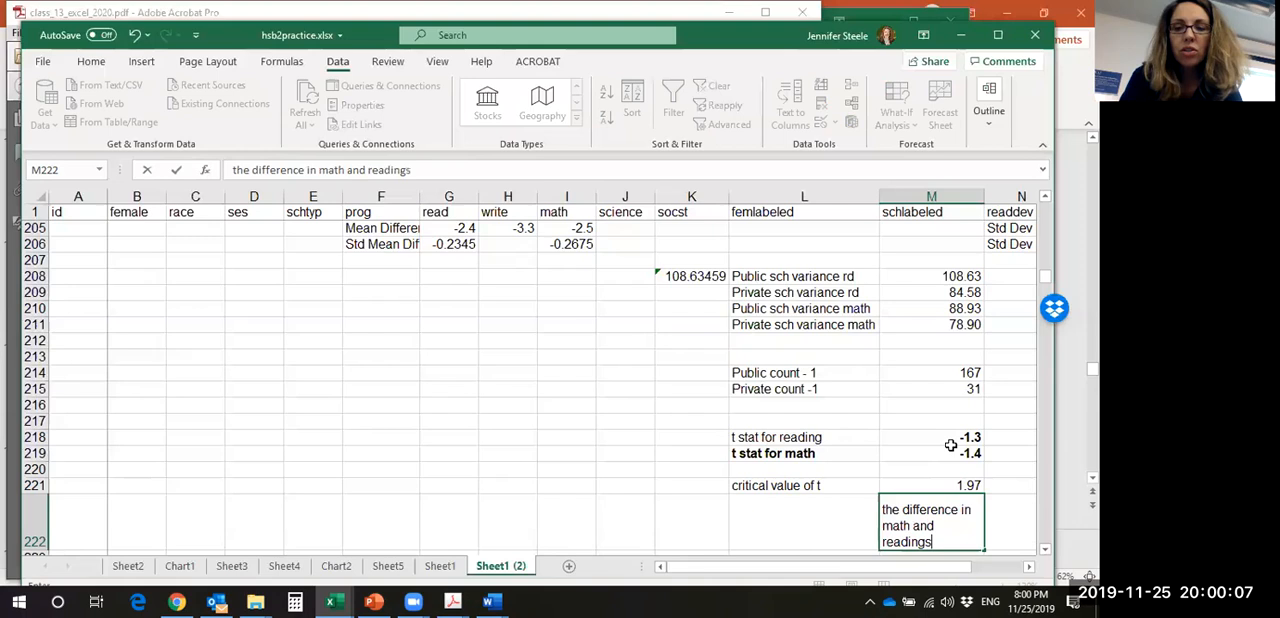
type(" cores between p")
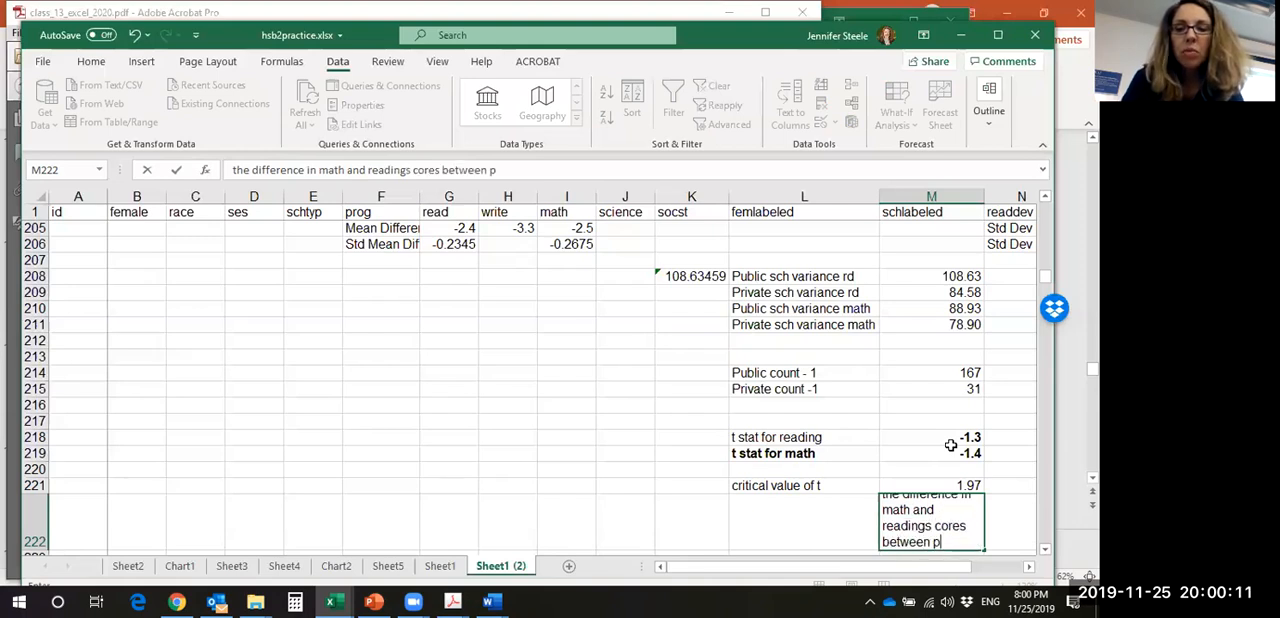
type("ublic and priv")
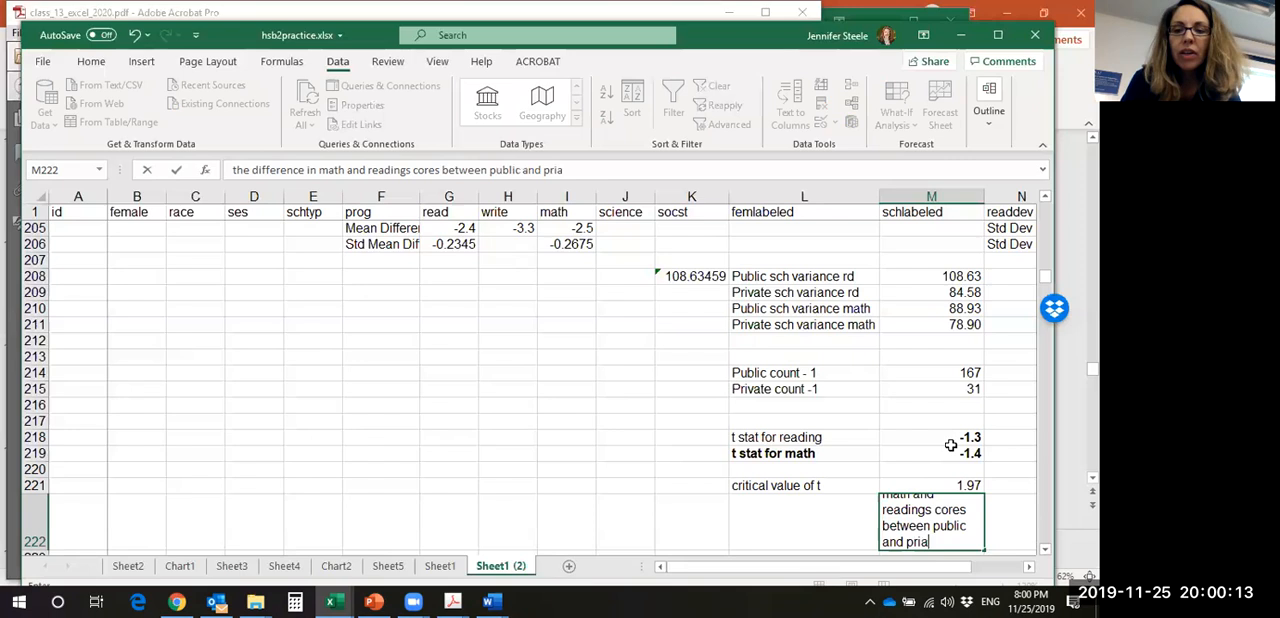
type("ate are not s")
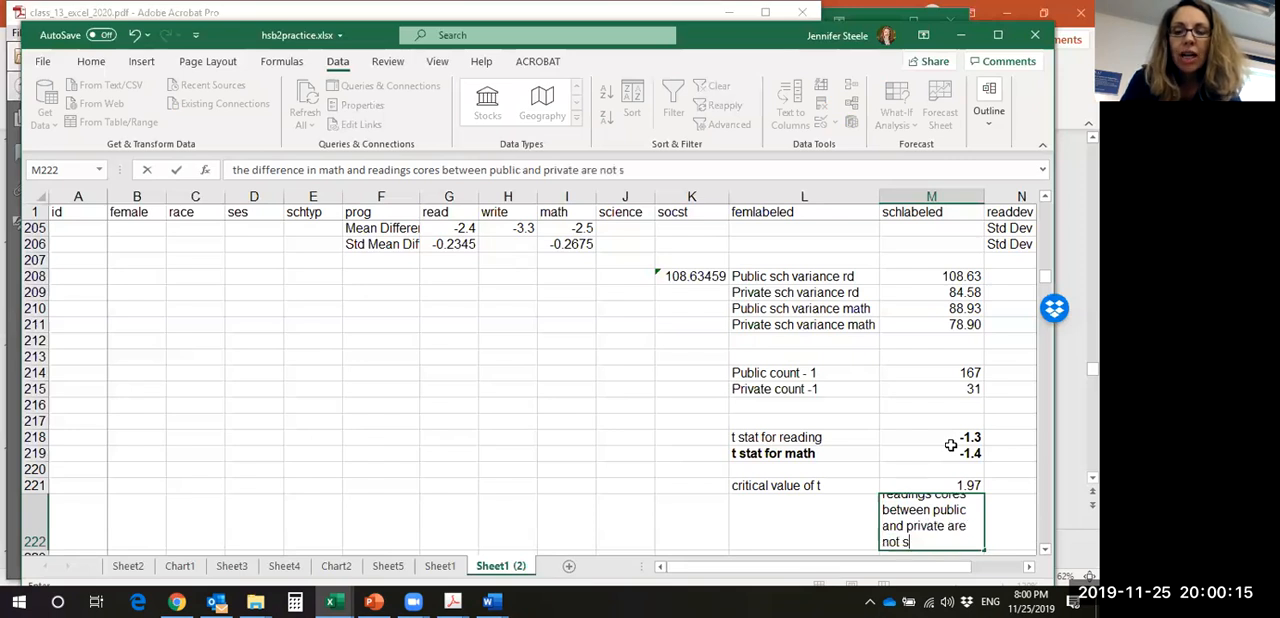
type("tatistically s")
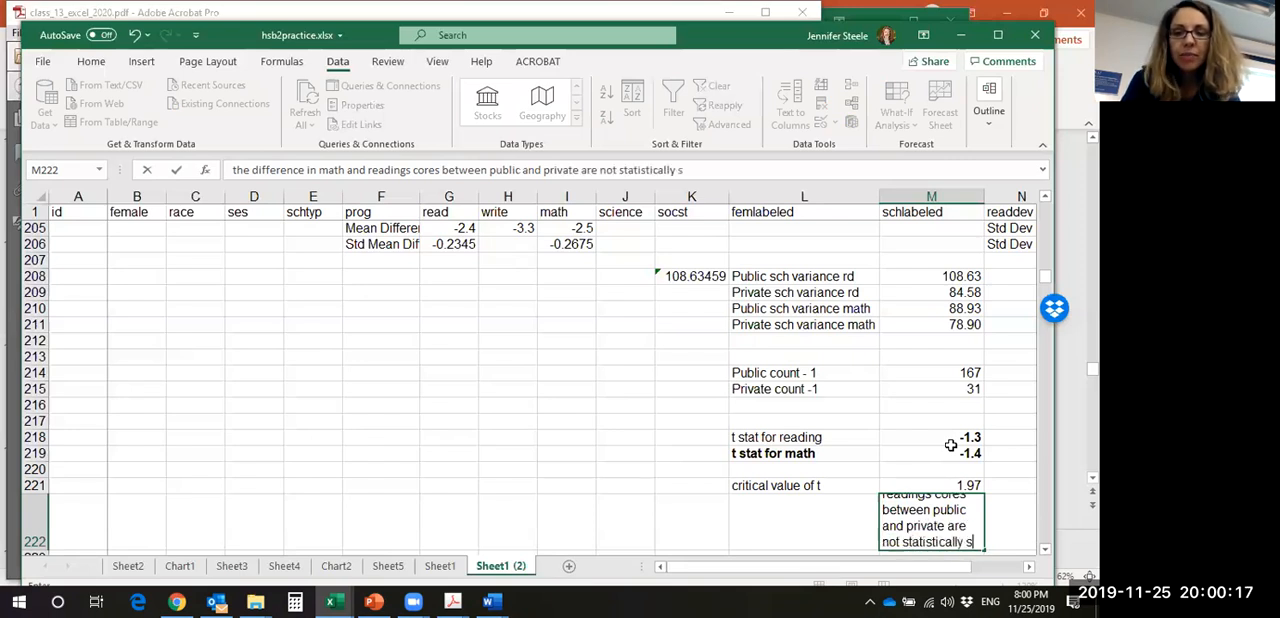
type("ignificant.")
key("Return")
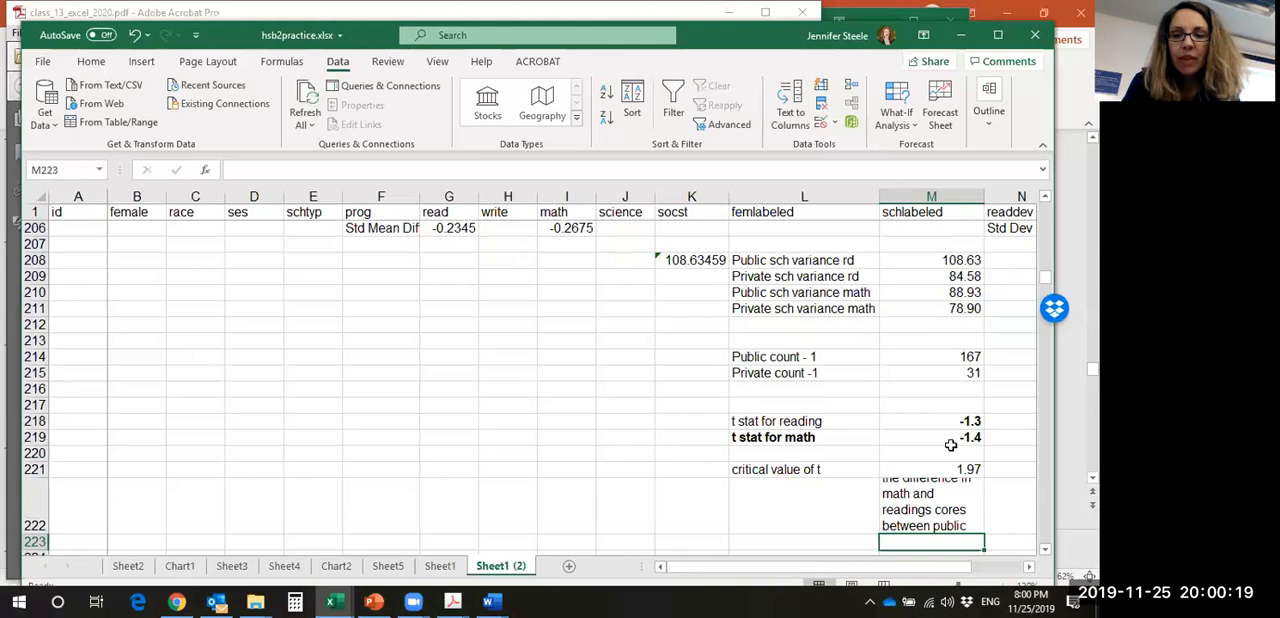
- Correct "readings cores" to "reading scores" in the M222 conclusion
left_click(957, 479)
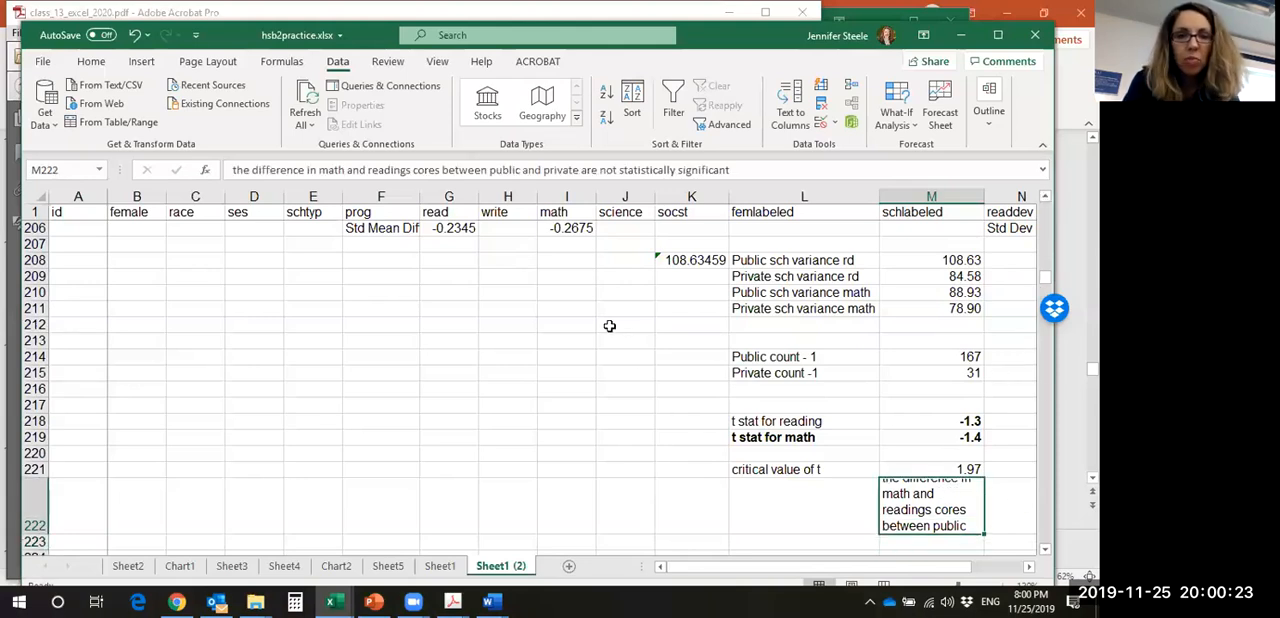
left_click(408, 170)
key("Delete")
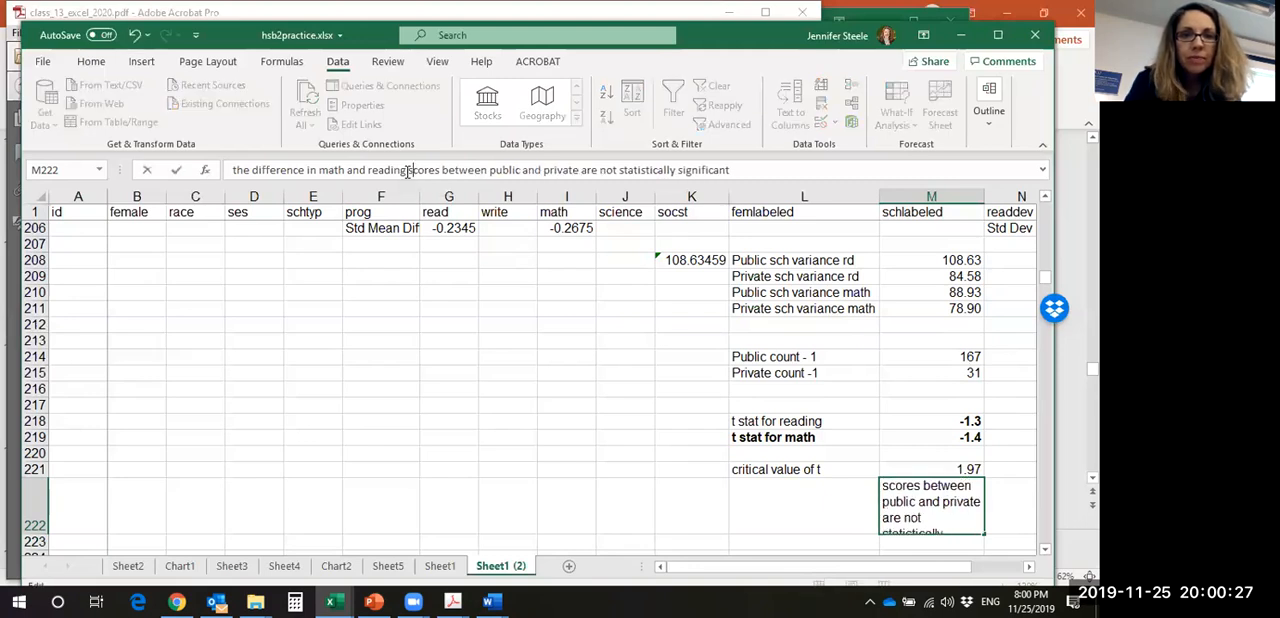
key("Return")
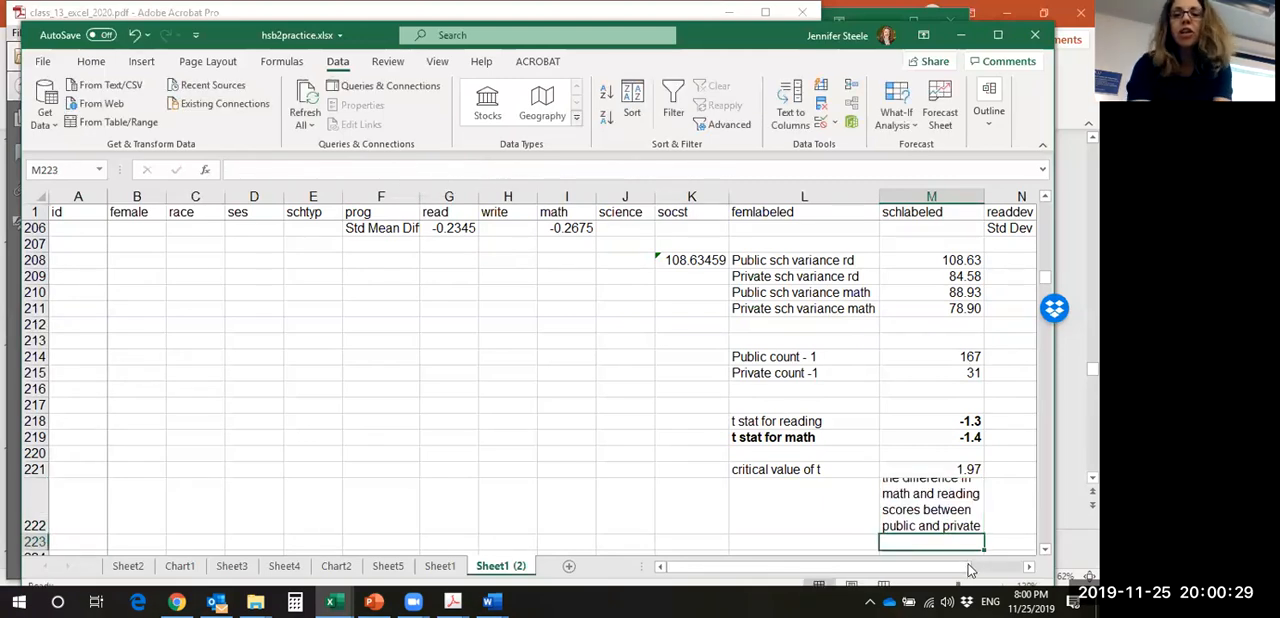
- Review the degrees-of-freedom instructions in class_13_excel_2020.pdf in Adobe Acrobat and open the linked T Distribution Critical Values Table
left_click(918, 524)
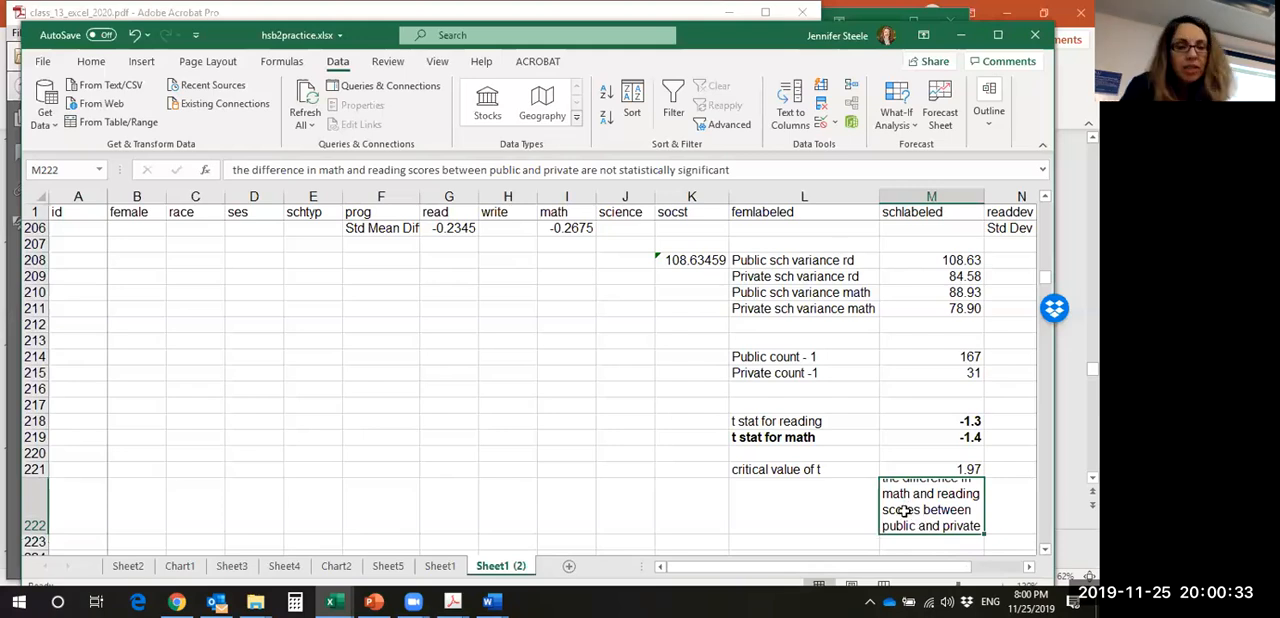
mouse_move(449, 597)
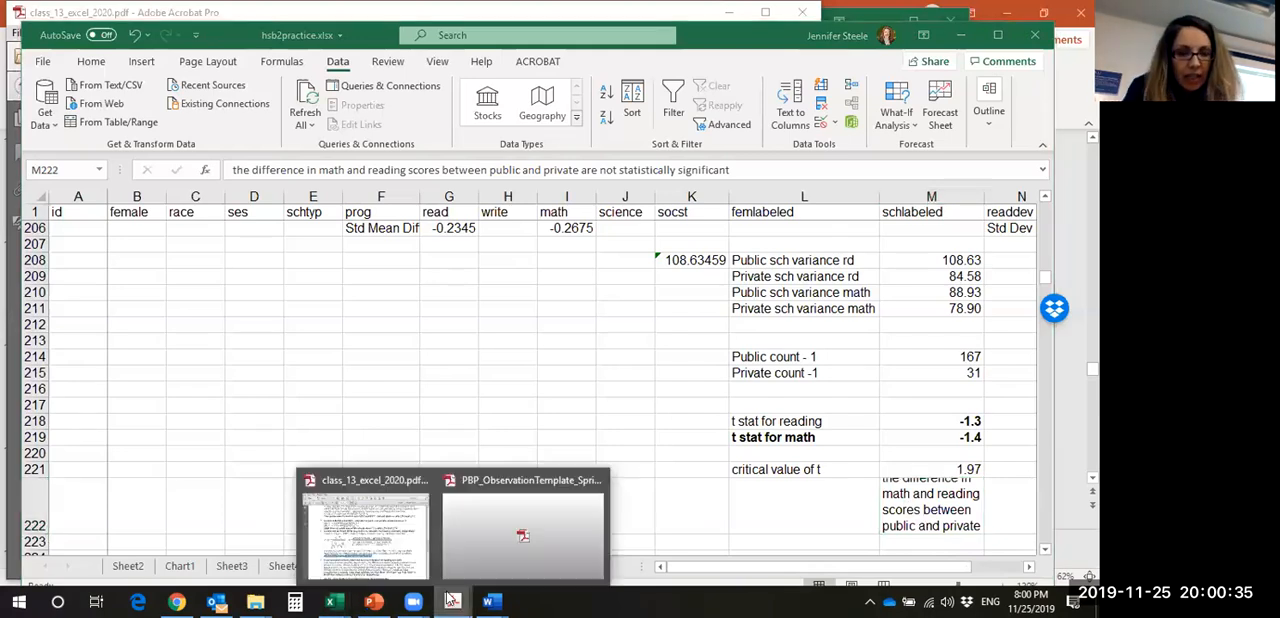
left_click(367, 522)
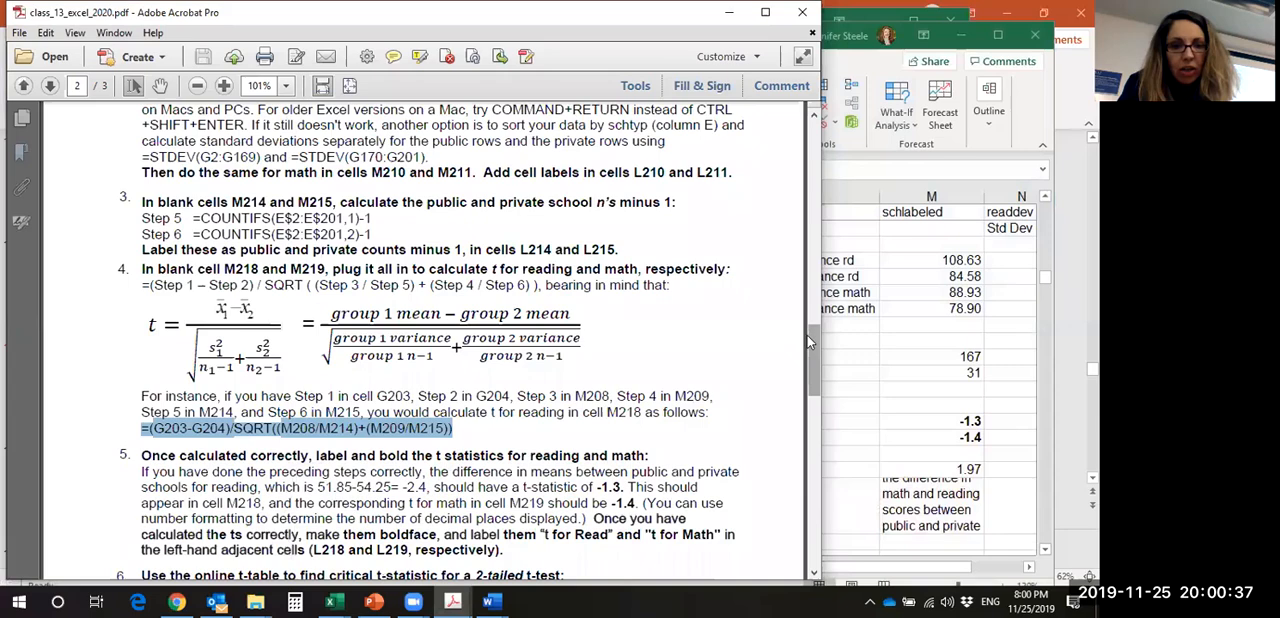
scroll(807, 335, "down", 5)
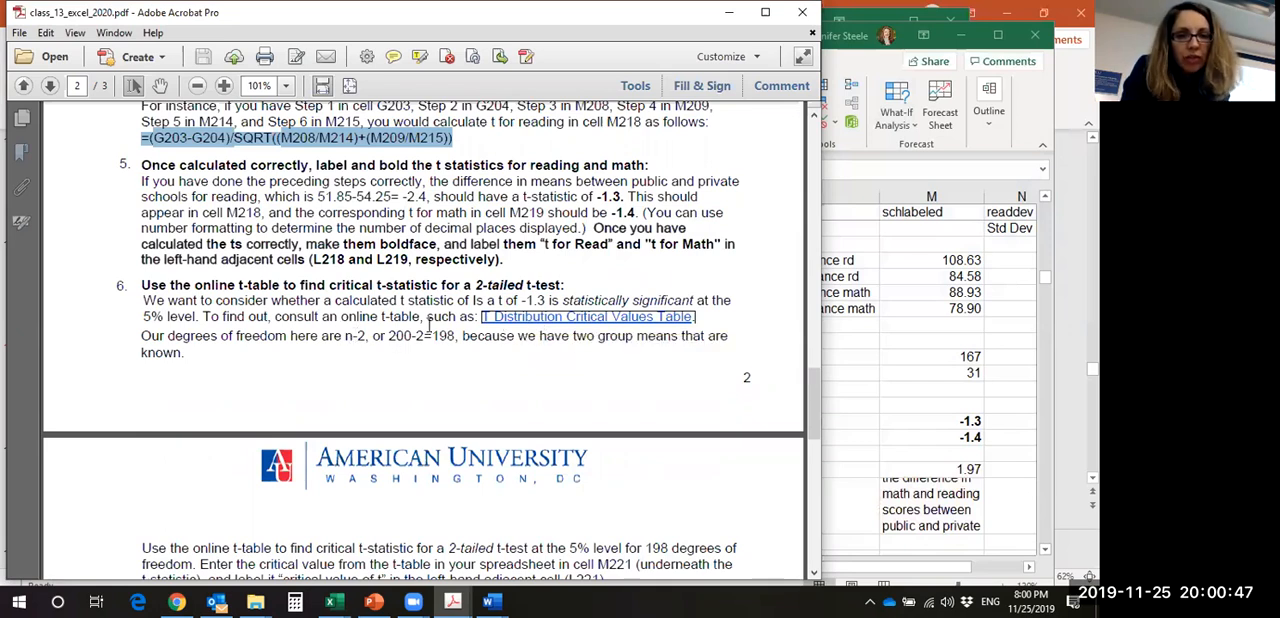
left_click_drag(346, 338, 365, 340)
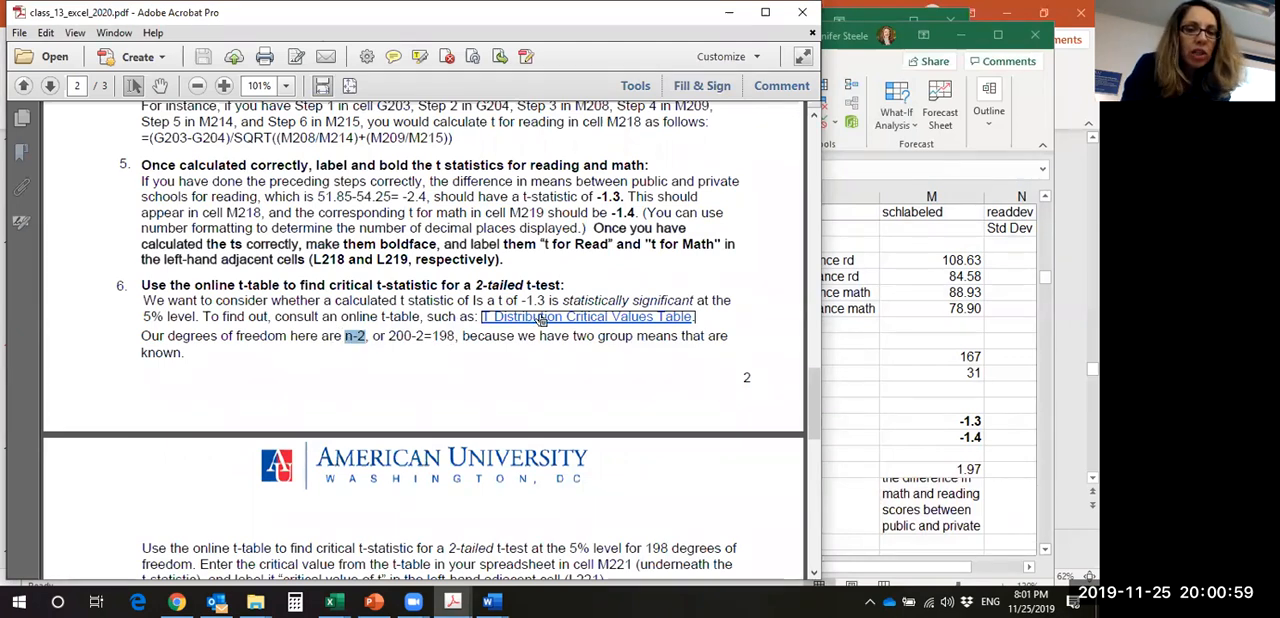
left_click(540, 318)
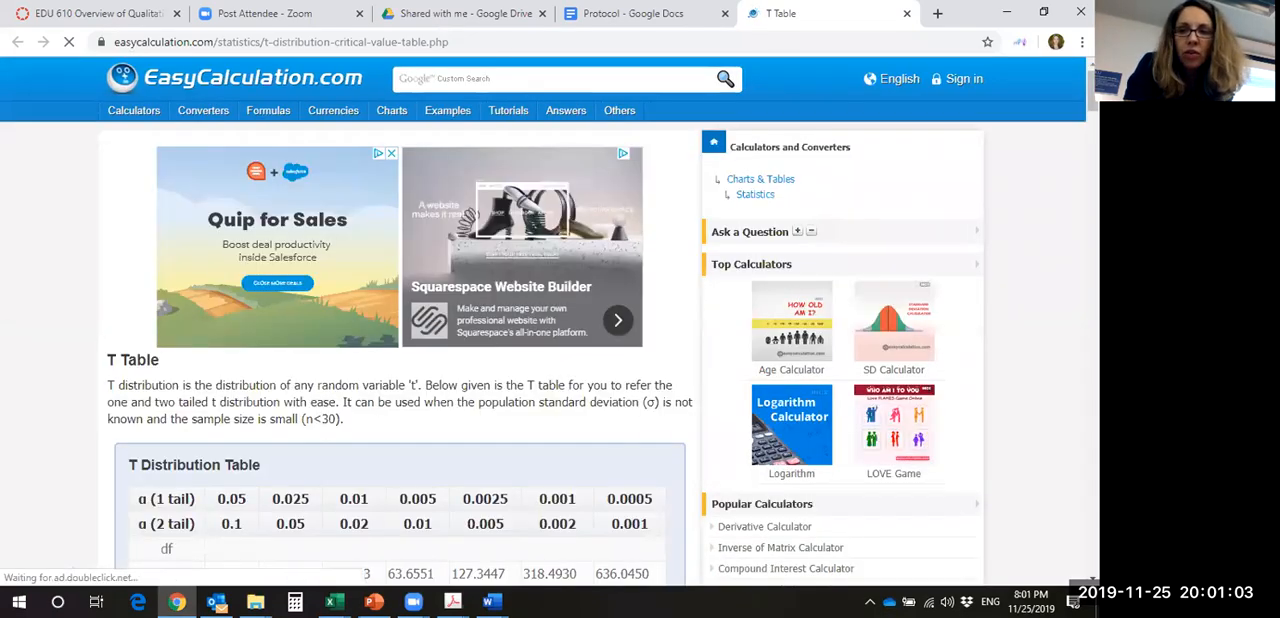
- Find and highlight the two-tailed 0.05 critical value for 198 degrees of freedom in the T Distribution Table, and dismiss the video ad
scroll(485, 278, "down", 2)
scroll(485, 320, "down", 3)
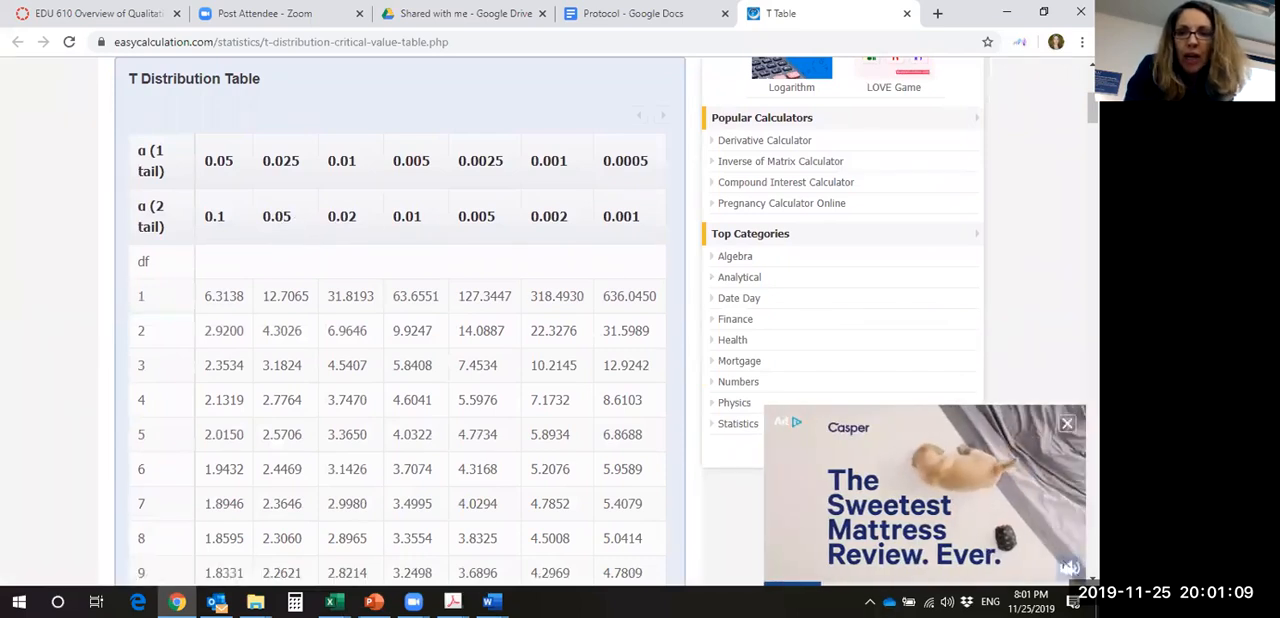
scroll(735, 319, "down", 5)
scroll(400, 320, "down", 20)
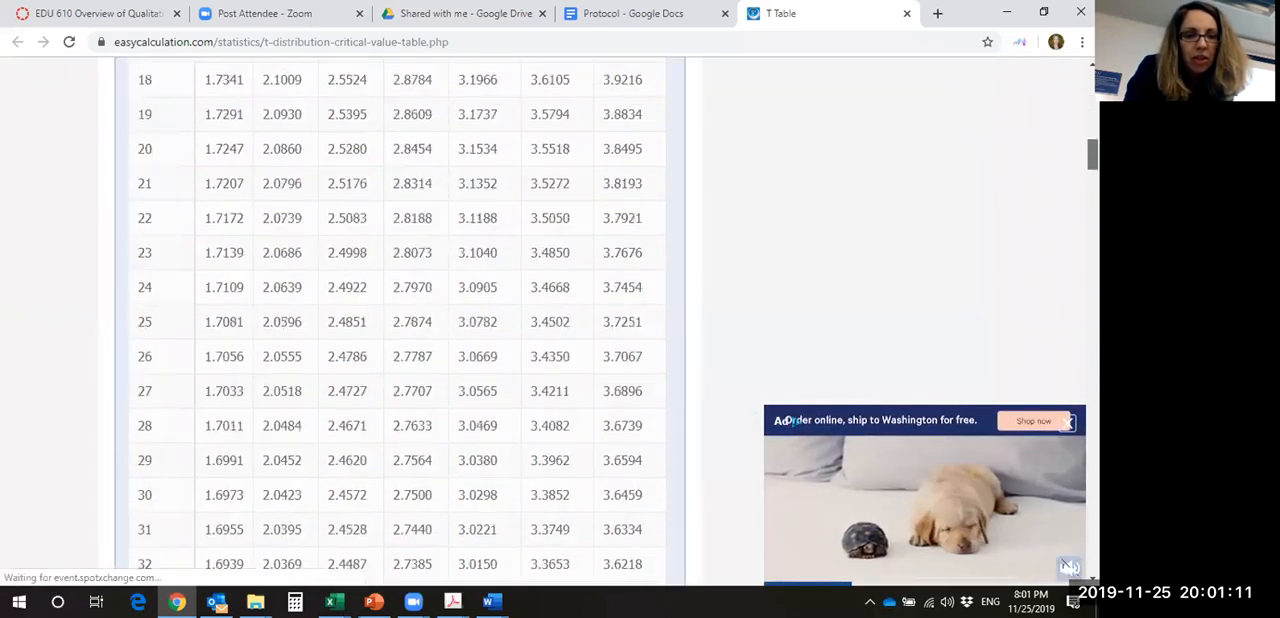
scroll(400, 320, "down", 10)
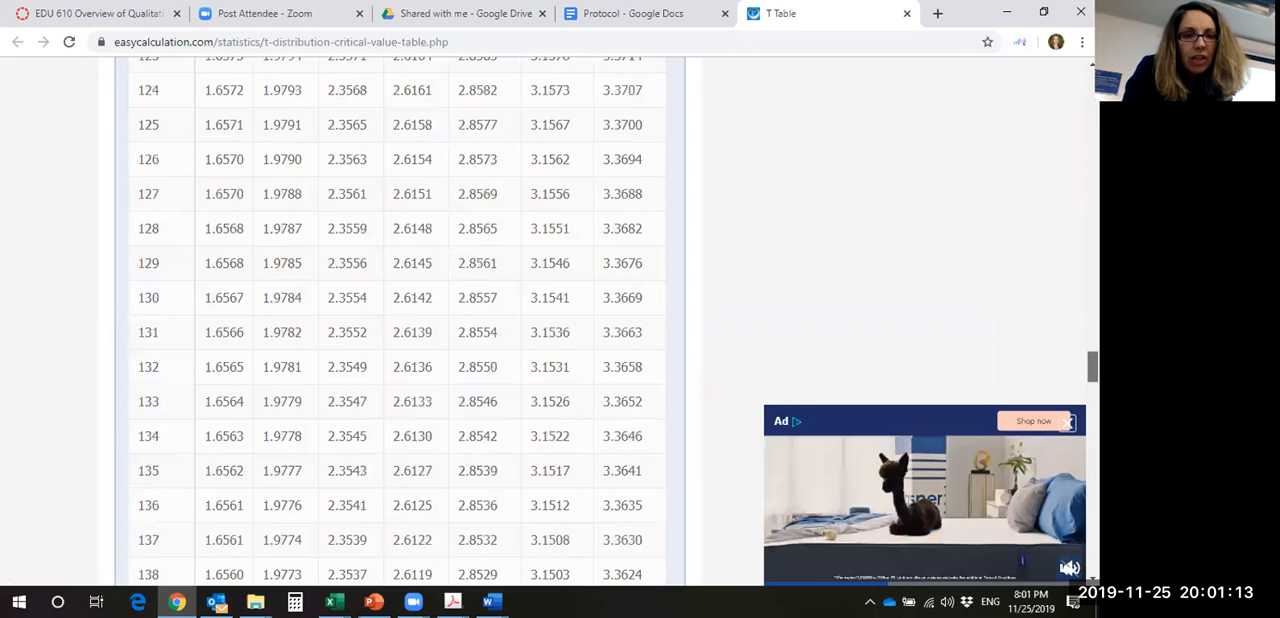
scroll(400, 320, "down", 12)
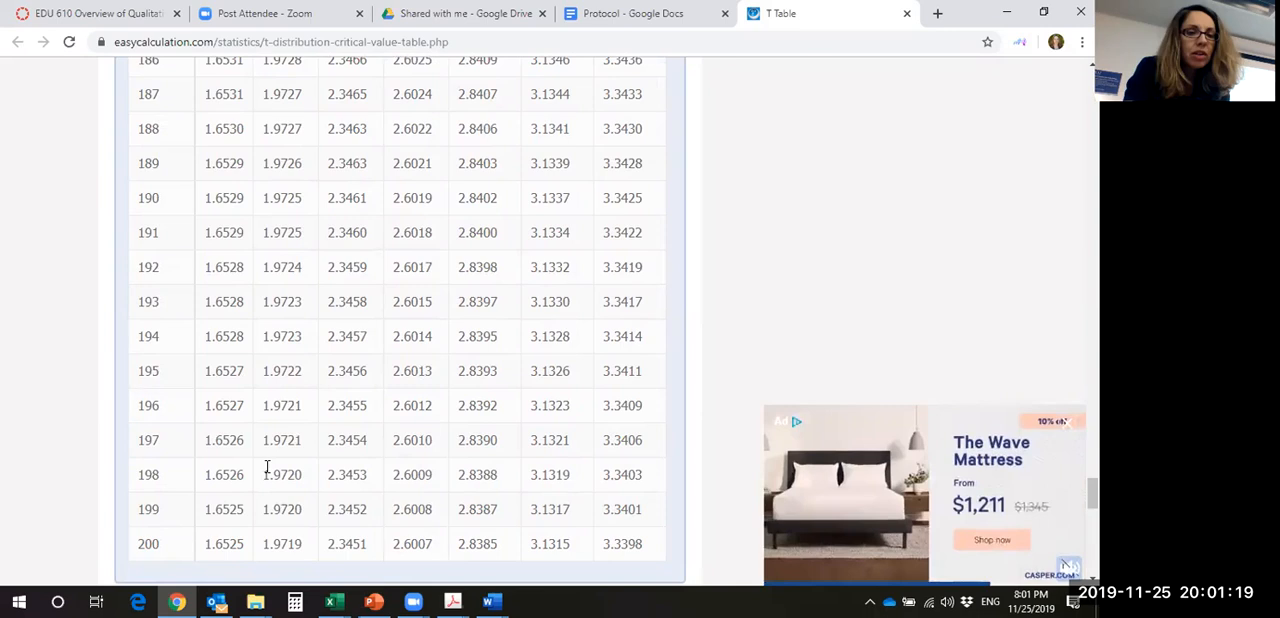
left_click_drag(262, 476, 303, 487)
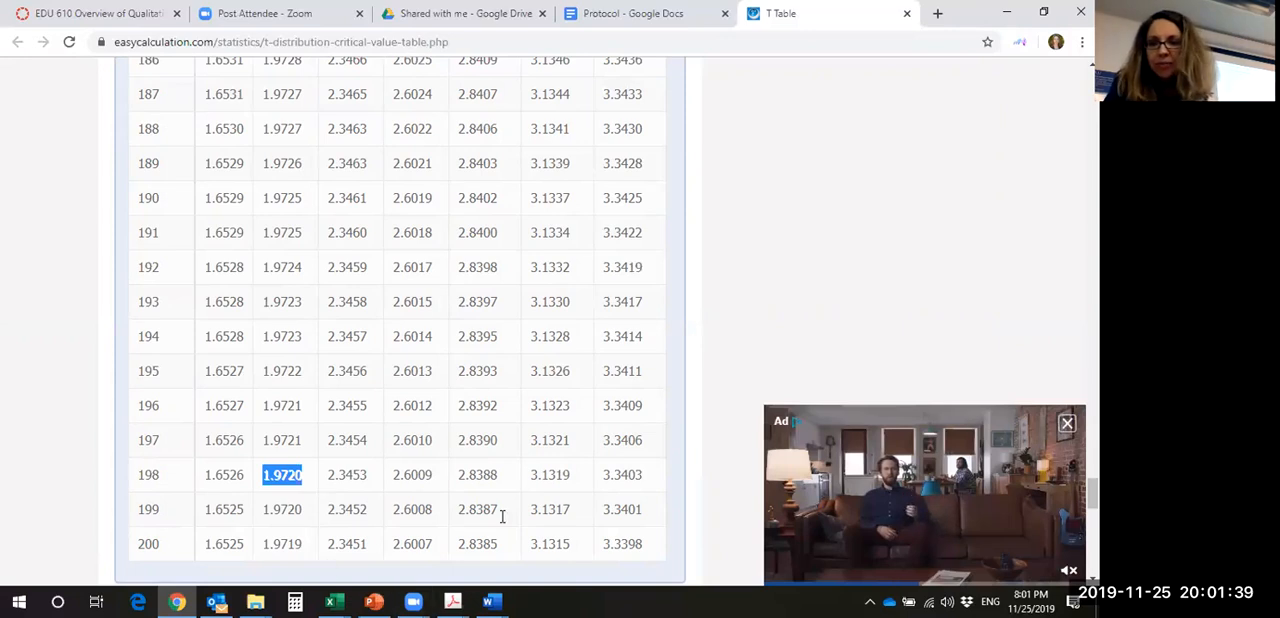
left_click(1066, 424)
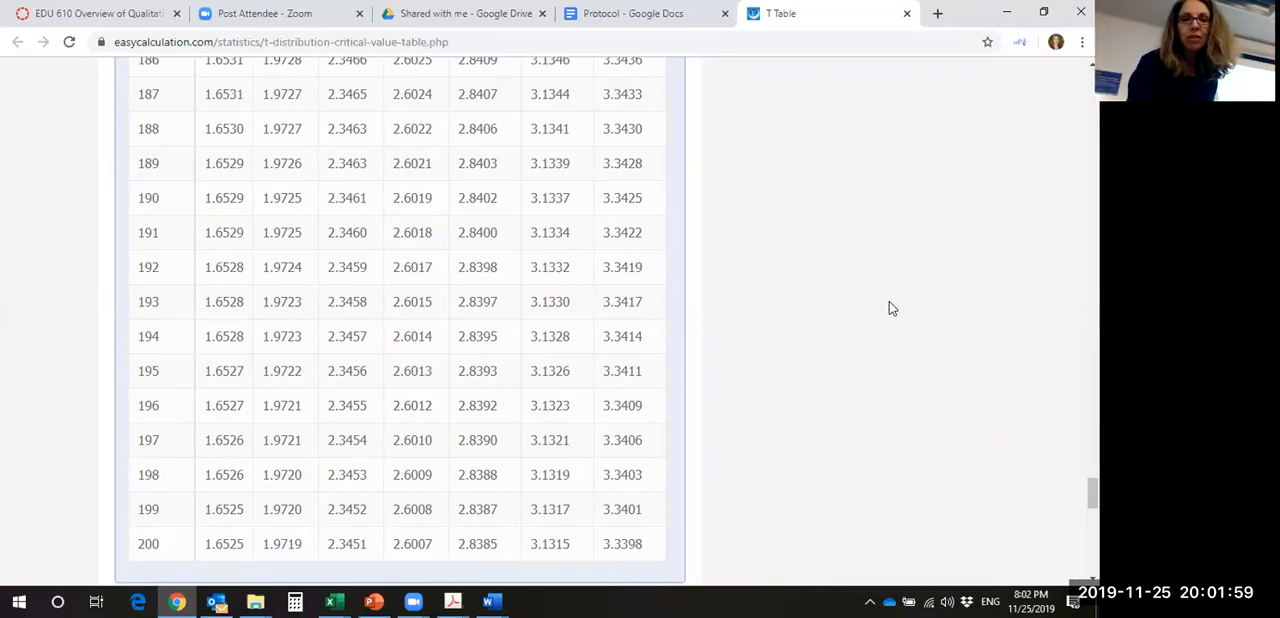
- Switch to PowerPoint
left_click(374, 600)
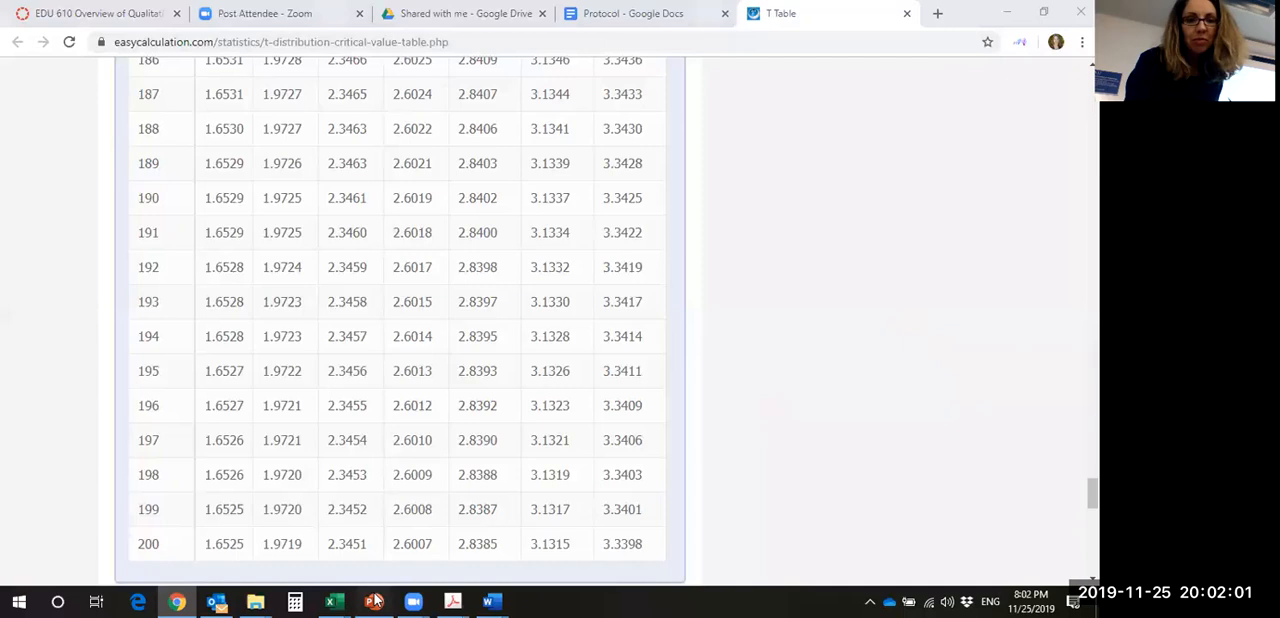